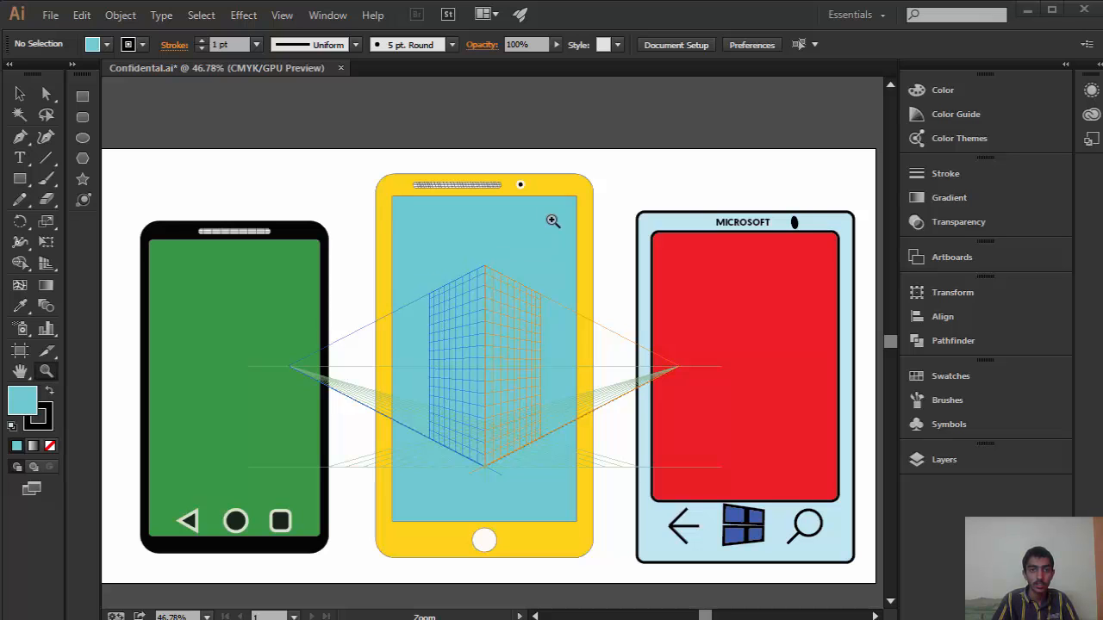
Step: Start a new document and name it ForYoutube
{"action": "left_click", "coordinate": [50, 14]}
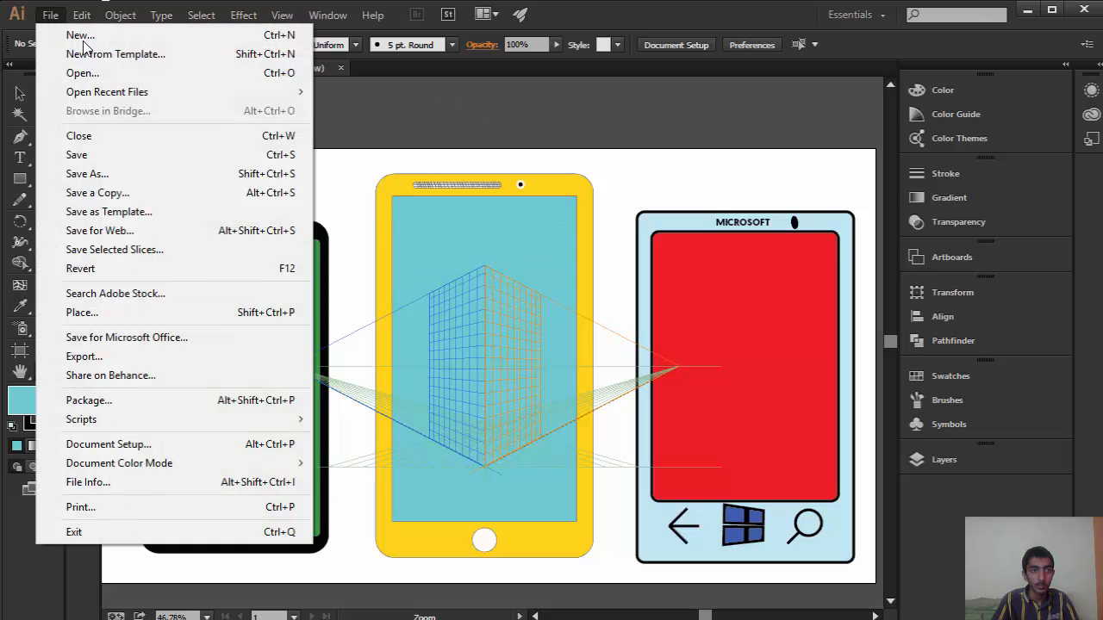
{"action": "left_click", "coordinate": [65, 35]}
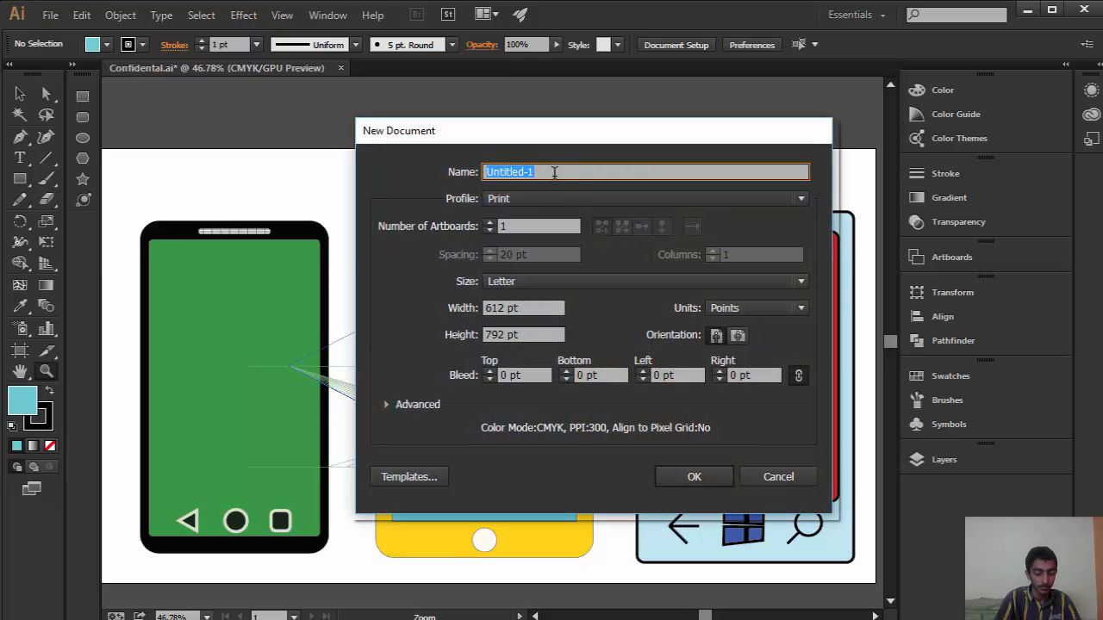
{"action": "type", "text": "F"}
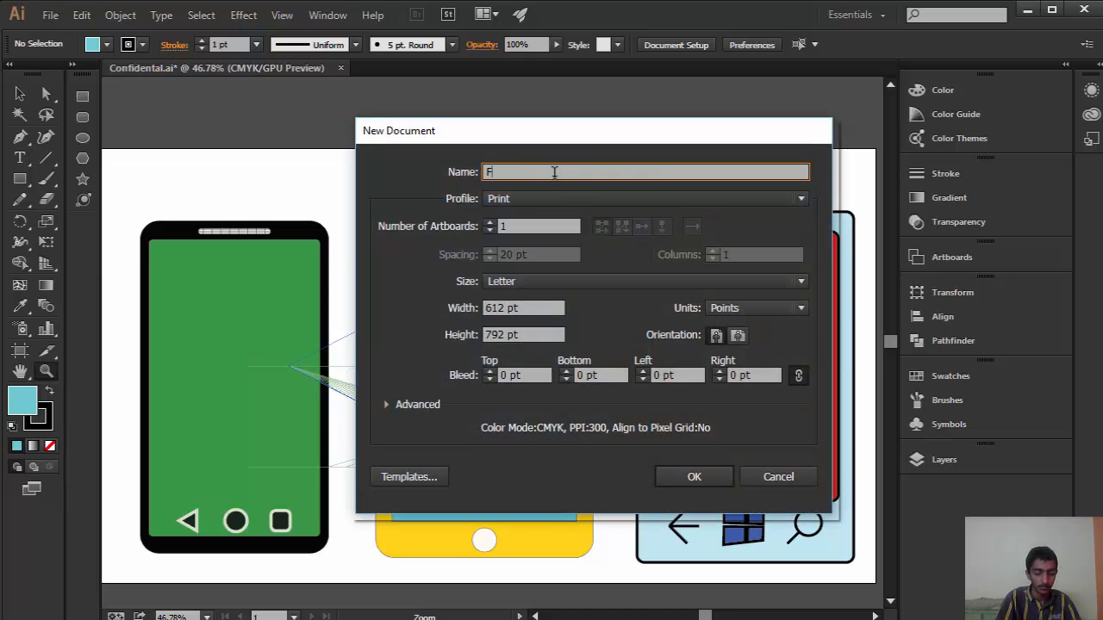
{"action": "type", "text": "orYoutube"}
Step: Set the new document's units to Pixels, width to 1280 px and height to 720 px, and create it
{"action": "left_click", "coordinate": [585, 285]}
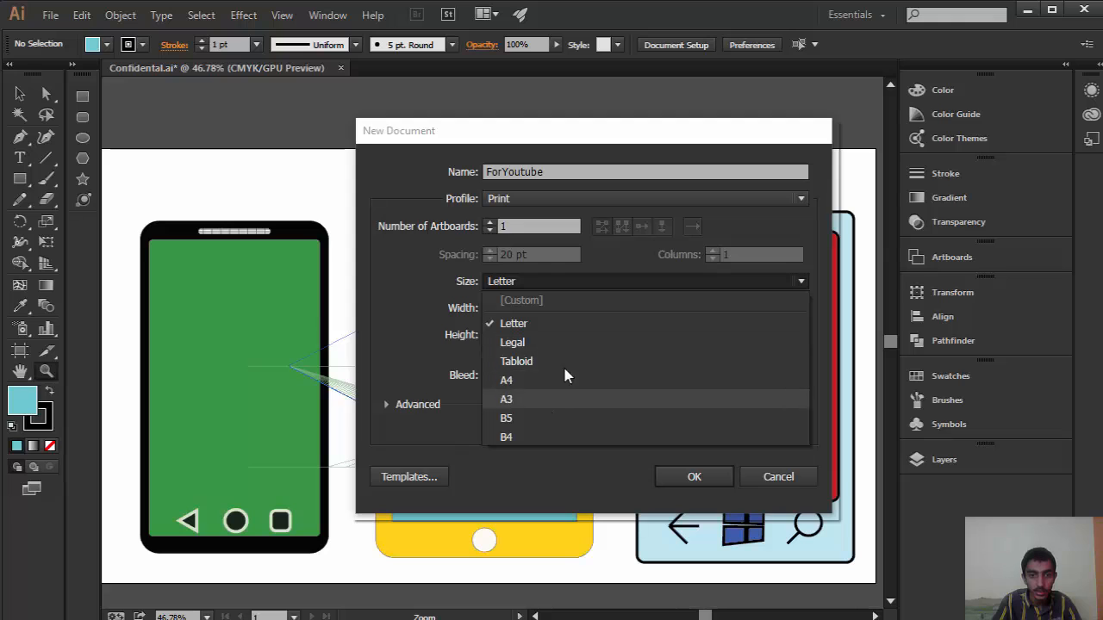
{"action": "left_click", "coordinate": [522, 323]}
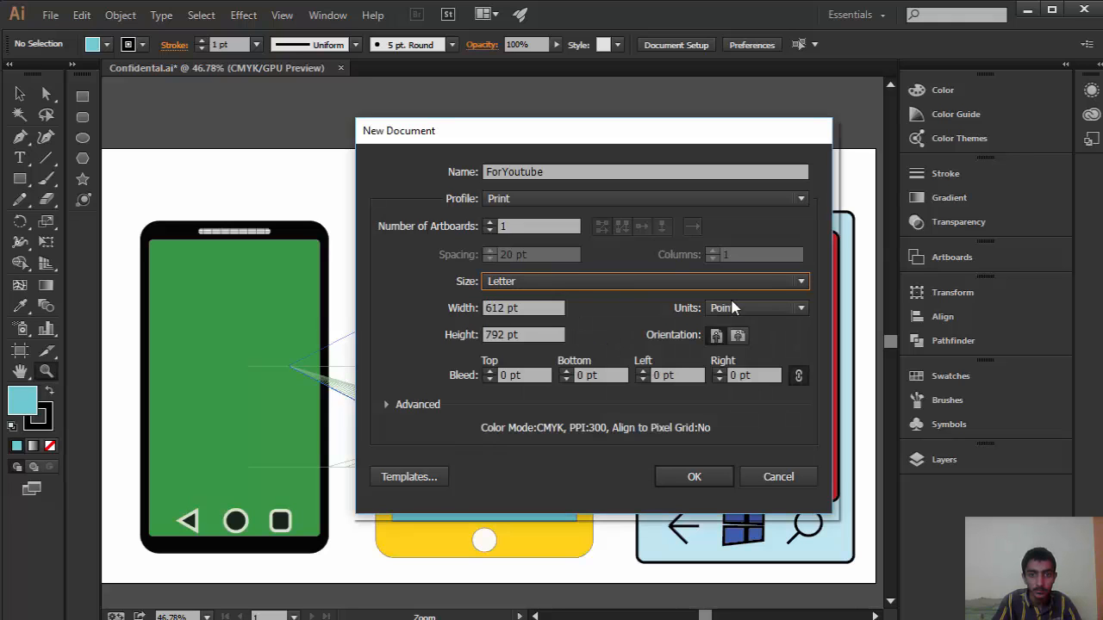
{"action": "left_click", "coordinate": [739, 308]}
{"action": "left_click", "coordinate": [740, 422]}
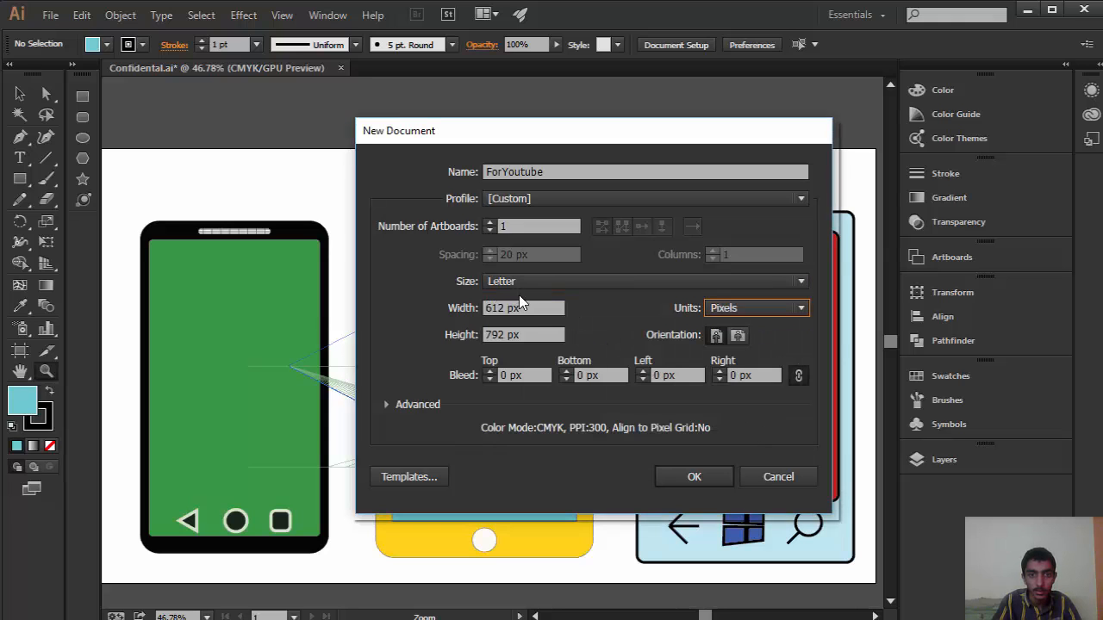
{"action": "left_click", "coordinate": [548, 308]}
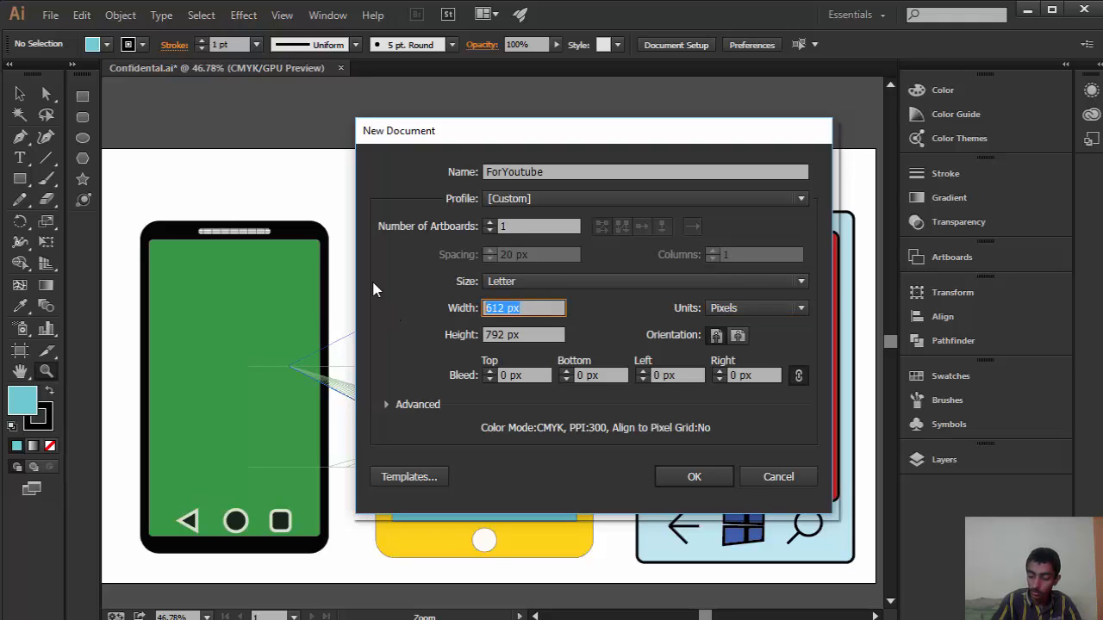
{"action": "type", "text": "1280"}
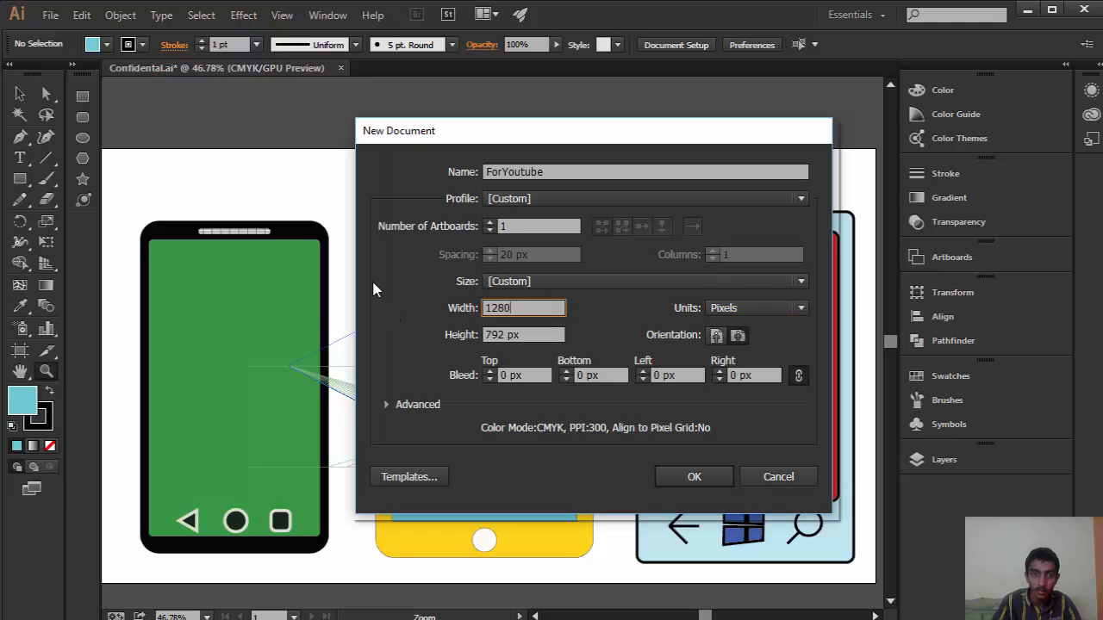
{"action": "left_click", "coordinate": [541, 334]}
{"action": "type", "text": "720"}
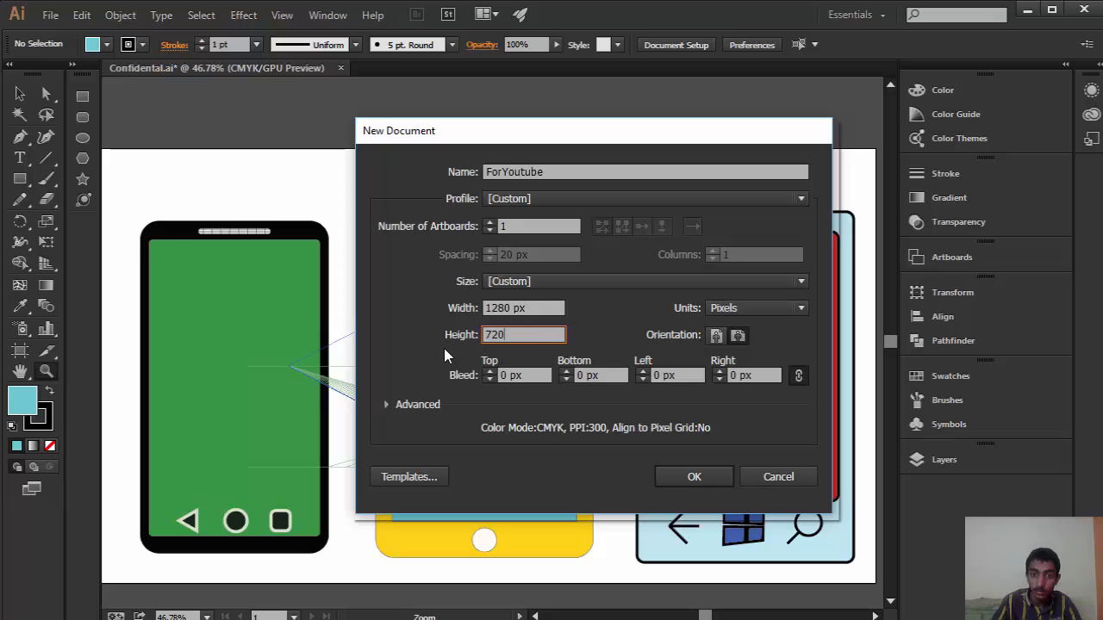
{"action": "left_click", "coordinate": [695, 477]}
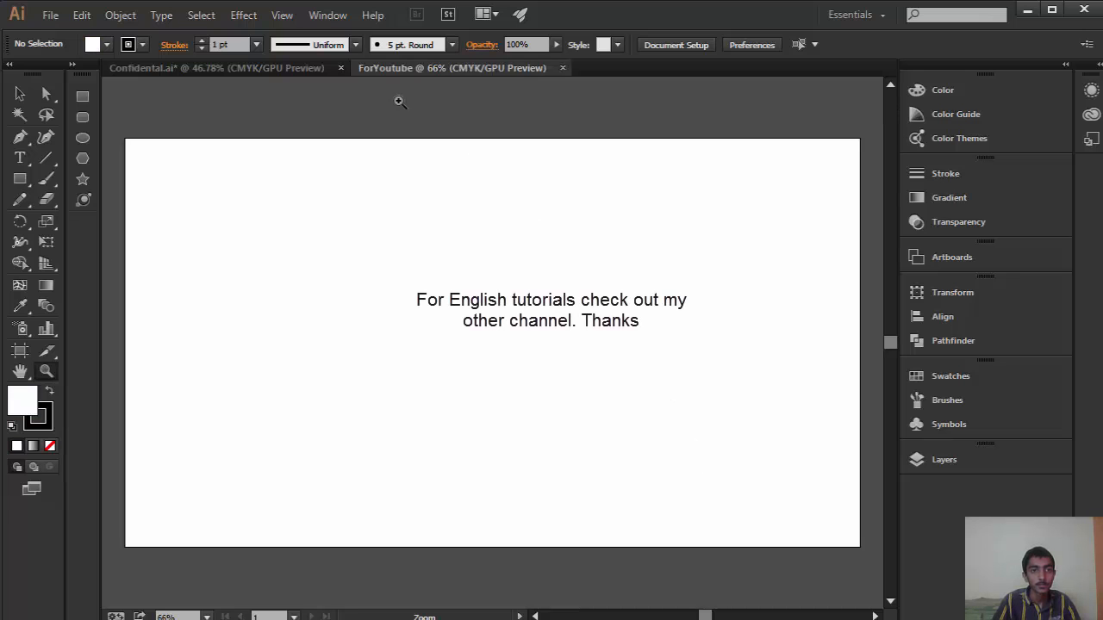
Step: Close the Confidental.ai document without saving its changes and switch to the Selection tool
{"action": "left_click", "coordinate": [340, 68]}
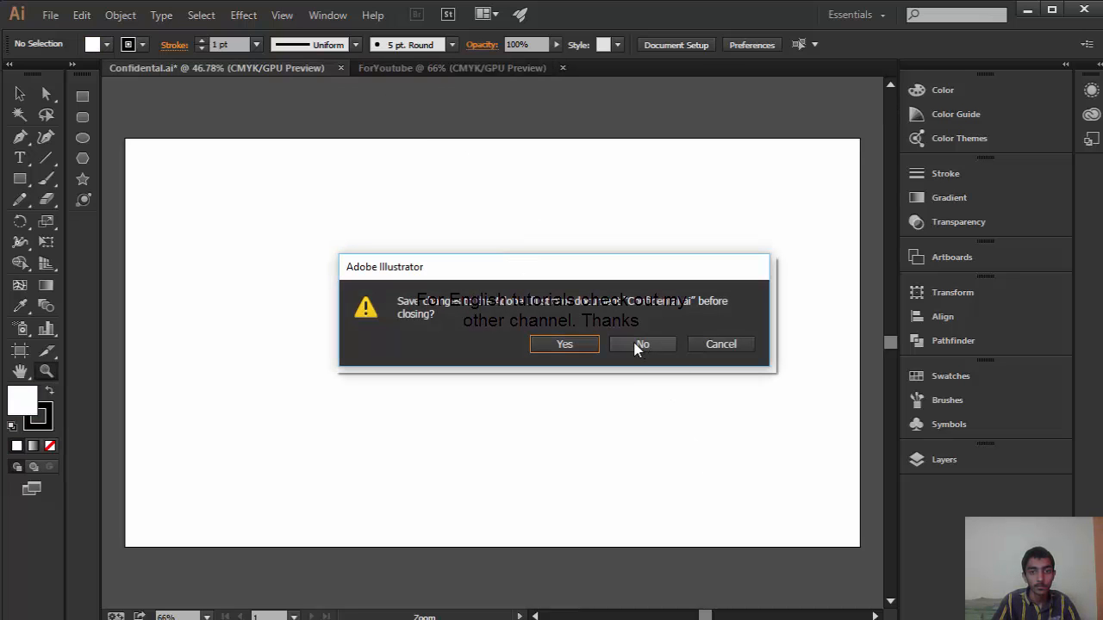
{"action": "left_click", "coordinate": [646, 343]}
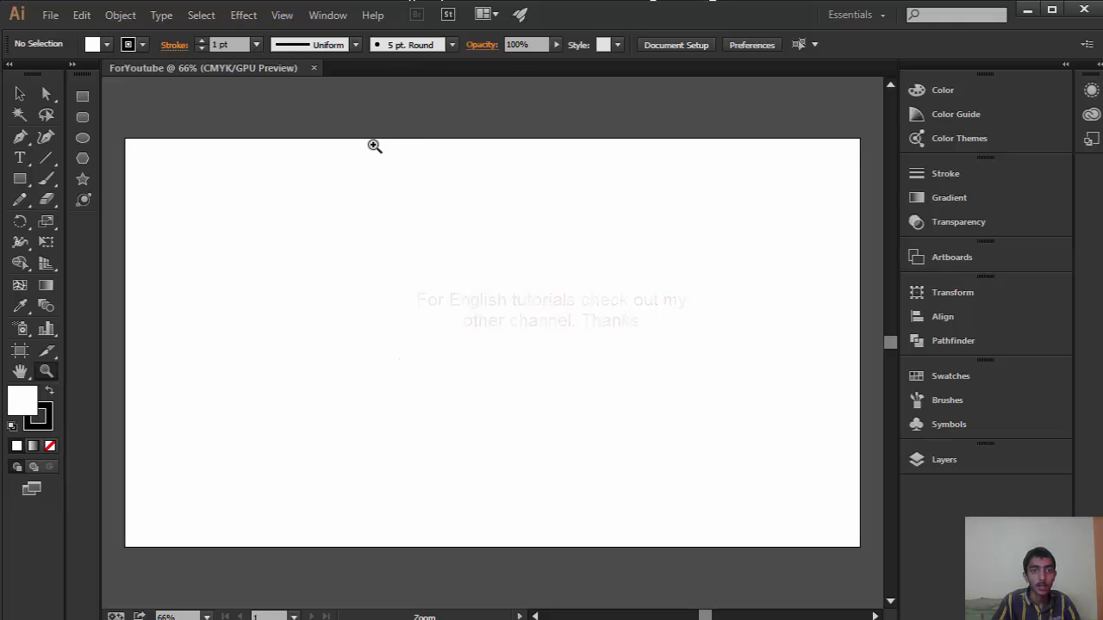
{"action": "left_click", "coordinate": [20, 94]}
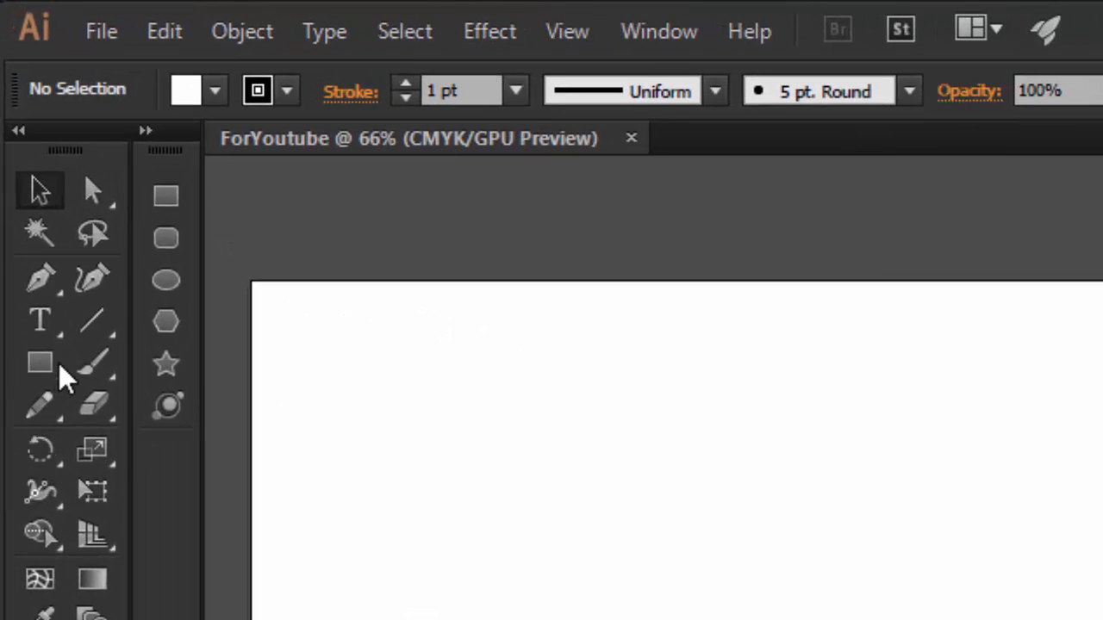
Step: Draw a tall rounded rectangle in the middle of the artboard as the phone body, adjusting its corners to a moderate radius
{"action": "left_click", "coordinate": [39, 366]}
{"action": "left_click", "coordinate": [40, 372]}
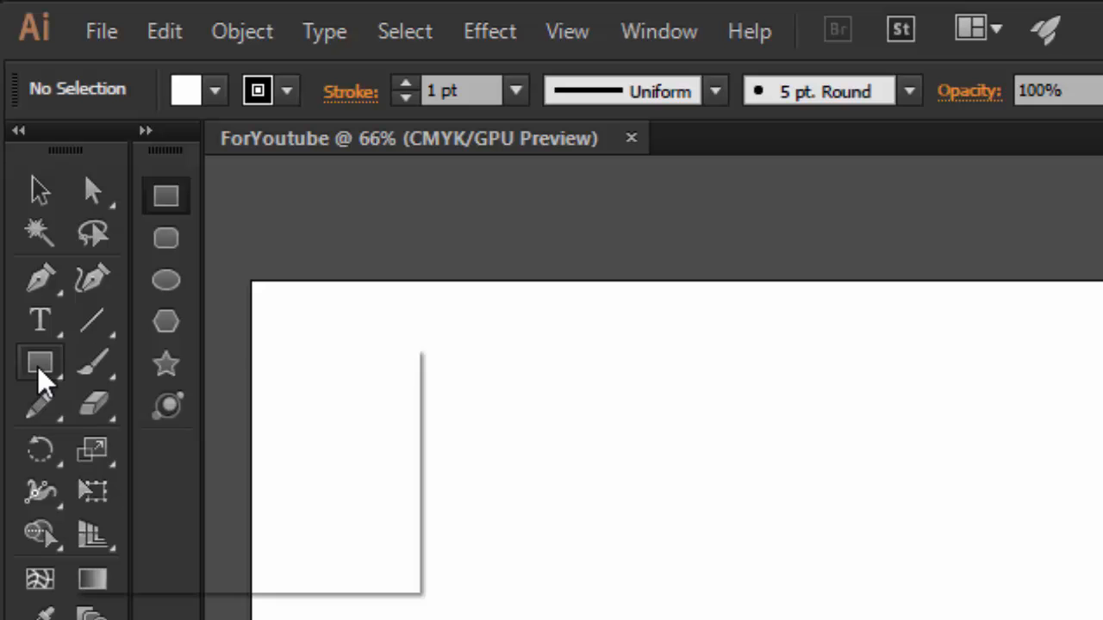
{"action": "left_click", "coordinate": [278, 417]}
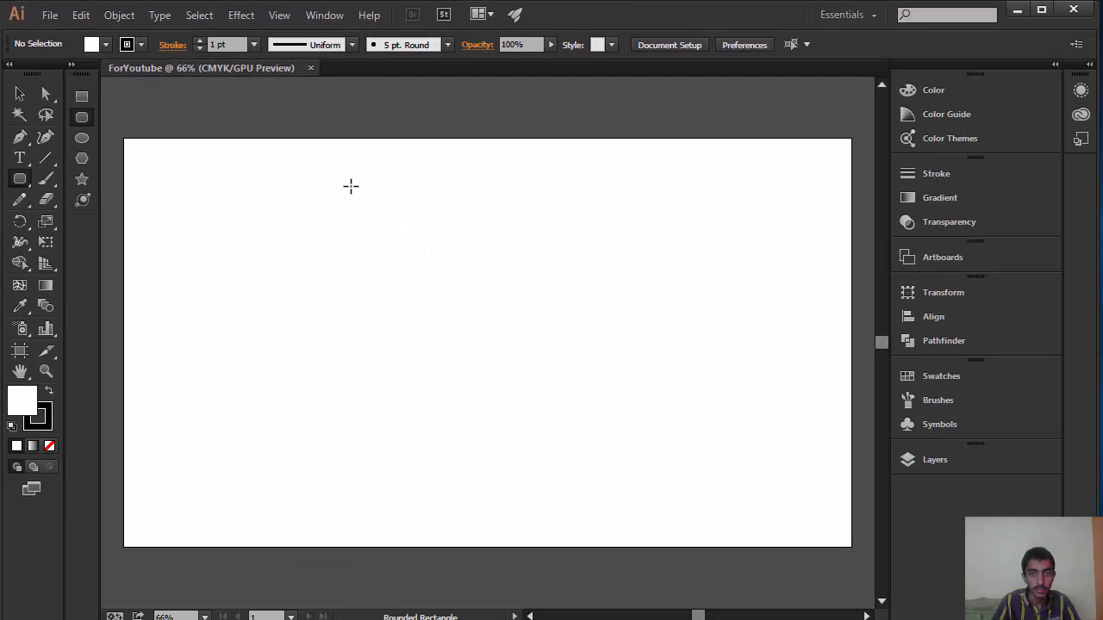
{"action": "mouse_move", "coordinate": [379, 184]}
{"action": "left_mouse_down"}
{"action": "mouse_move", "coordinate": [439, 222]}
{"action": "mouse_move", "coordinate": [530, 310]}
{"action": "mouse_move", "coordinate": [594, 463]}
{"action": "mouse_move", "coordinate": [592, 535]}
{"action": "left_mouse_up"}
{"action": "key", "text": "Down"}
{"action": "key", "text": "Down"}
{"action": "key", "text": "Down"}
{"action": "key", "text": "Down"}
{"action": "key", "text": "Down"}
{"action": "key", "text": "Down"}
{"action": "key", "text": "Down"}
{"action": "key", "text": "Down"}
{"action": "key", "text": "Down"}
{"action": "key", "text": "Down"}
{"action": "key", "text": "Down"}
{"action": "key", "text": "Down"}
{"action": "key", "text": "Down"}
{"action": "key", "text": "Up"}
{"action": "key", "text": "Up"}
{"action": "key", "text": "Up"}
{"action": "key", "text": "Up"}
{"action": "key", "text": "Up"}
{"action": "key", "text": "Up"}
{"action": "key", "text": "Up"}
{"action": "key", "text": "Up"}
{"action": "key", "text": "Up"}
{"action": "key", "text": "Up"}
{"action": "key", "text": "Up"}
{"action": "key", "text": "Up"}
{"action": "key", "text": "Up"}
{"action": "key", "text": "Up"}
{"action": "key", "text": "Up"}
{"action": "key", "text": "Up"}
{"action": "key", "text": "Up"}
{"action": "key", "text": "Up"}
{"action": "key", "text": "Up"}
{"action": "key", "text": "Up"}
{"action": "key", "text": "Up"}
{"action": "key", "text": "Up"}
{"action": "key", "text": "Up"}
{"action": "key", "text": "Up"}
{"action": "key", "text": "Up"}
{"action": "key", "text": "Up"}
{"action": "key", "text": "Up"}
{"action": "key", "text": "Up"}
{"action": "key", "text": "Up"}
{"action": "key", "text": "Up"}
{"action": "key", "text": "Up"}
{"action": "key", "text": "Up"}
{"action": "key", "text": "Up"}
{"action": "key", "text": "Up"}
{"action": "key", "text": "Down"}
{"action": "key", "text": "Down"}
{"action": "key", "text": "Down"}
{"action": "key", "text": "Down"}
{"action": "key", "text": "Down"}
{"action": "key", "text": "Down"}
{"action": "key", "text": "Down"}
{"action": "key", "text": "Down"}
{"action": "key", "text": "Down"}
{"action": "key", "text": "Down"}
{"action": "key", "text": "Down"}
{"action": "key", "text": "Down"}
{"action": "key", "text": "Down"}
{"action": "key", "text": "Down"}
{"action": "key", "text": "Down"}
{"action": "key", "text": "Down"}
{"action": "key", "text": "Down"}
{"action": "key", "text": "Down"}
{"action": "key", "text": "Down"}
{"action": "key", "text": "Down"}
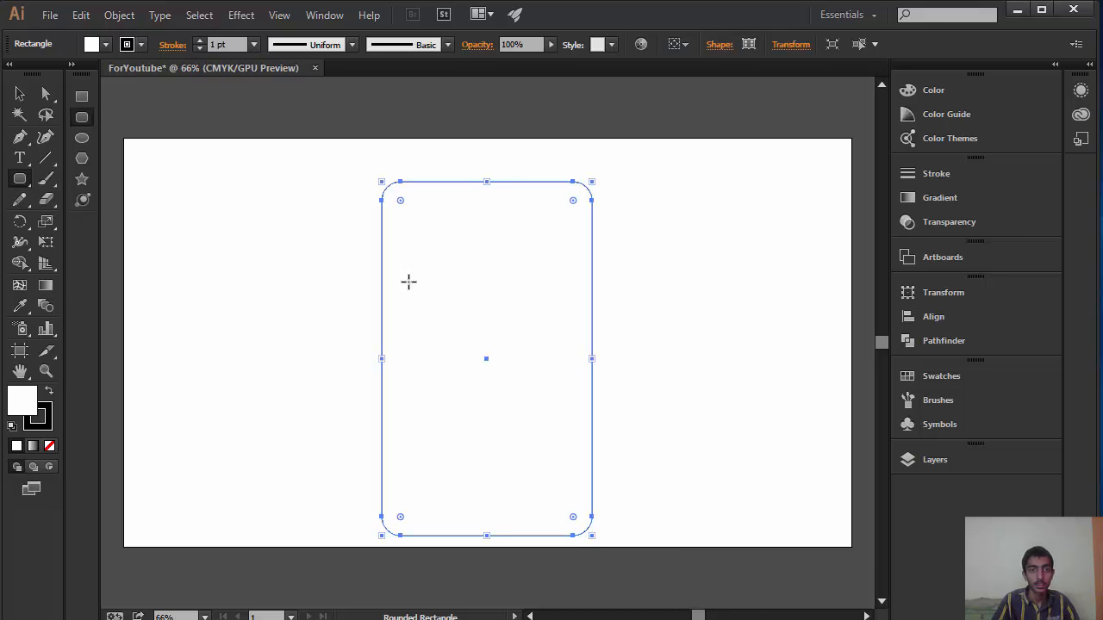
Step: Move the phone body rectangle slightly upward on the artboard and deselect it
{"action": "left_click", "coordinate": [19, 93]}
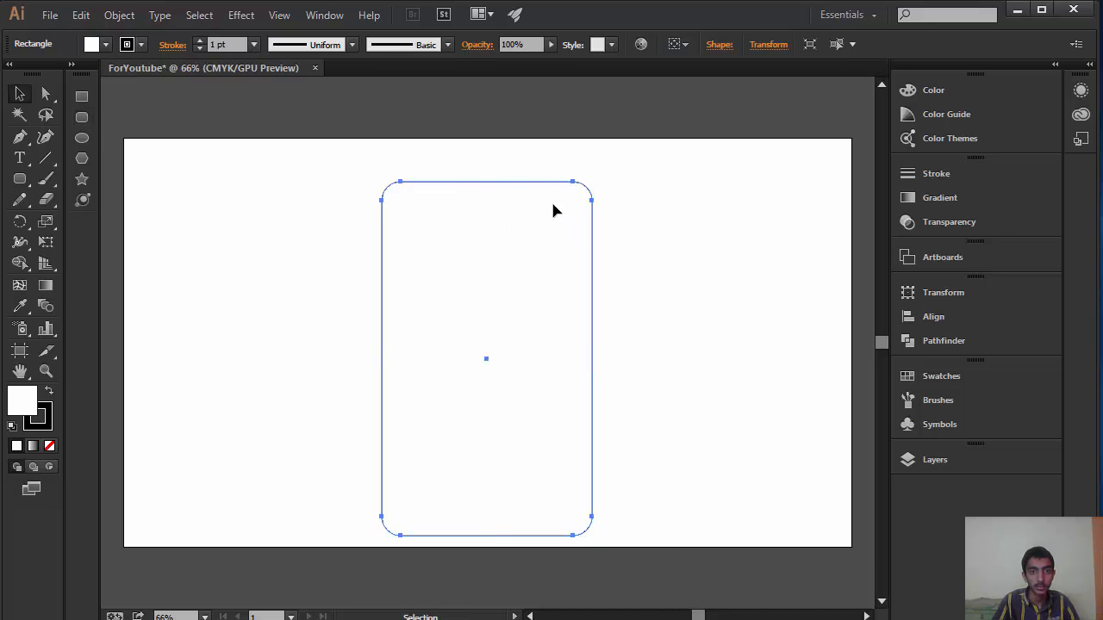
{"action": "left_click_drag", "start_coordinate": [541, 188], "coordinate": [539, 179]}
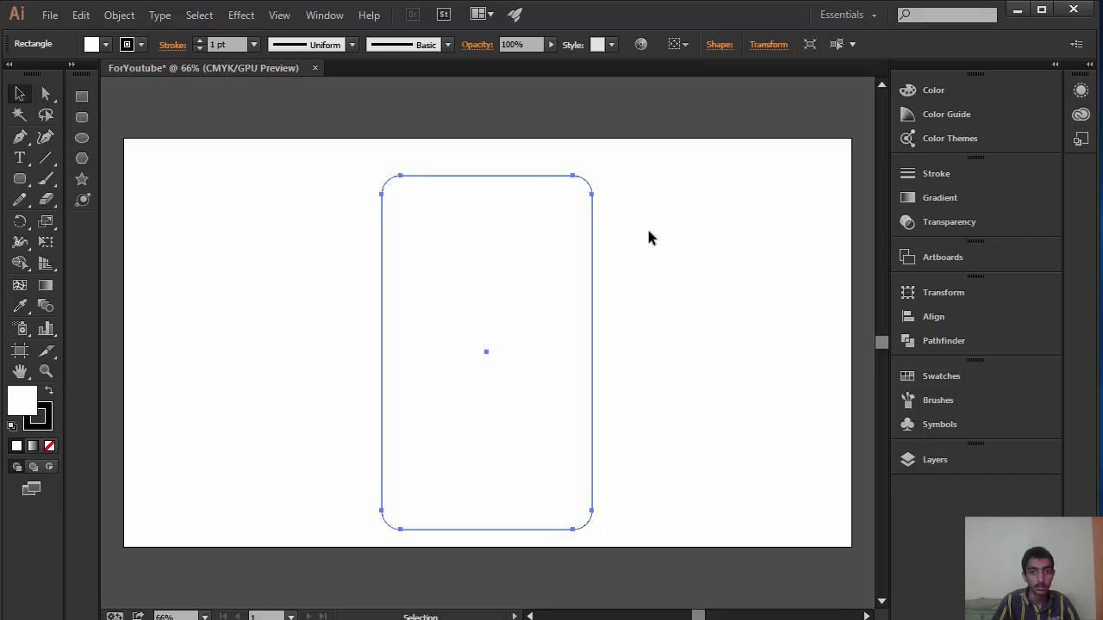
{"action": "left_click", "coordinate": [657, 345]}
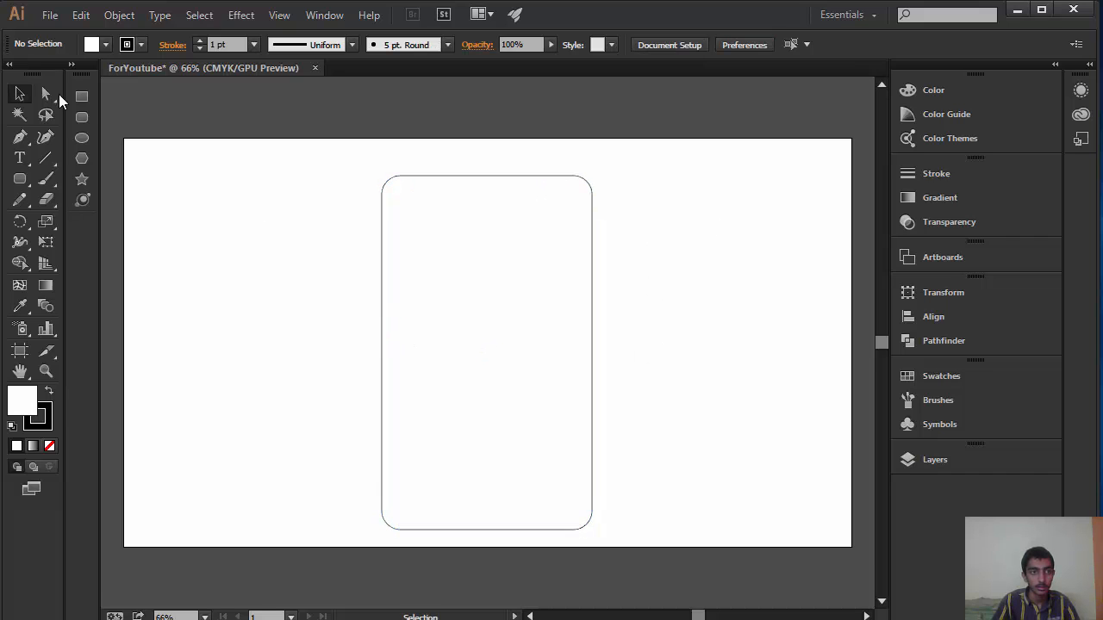
Step: Draw a smaller rounded rectangle with nearly square corners inside the phone body as the screen, and deselect it
{"action": "left_click", "coordinate": [22, 183]}
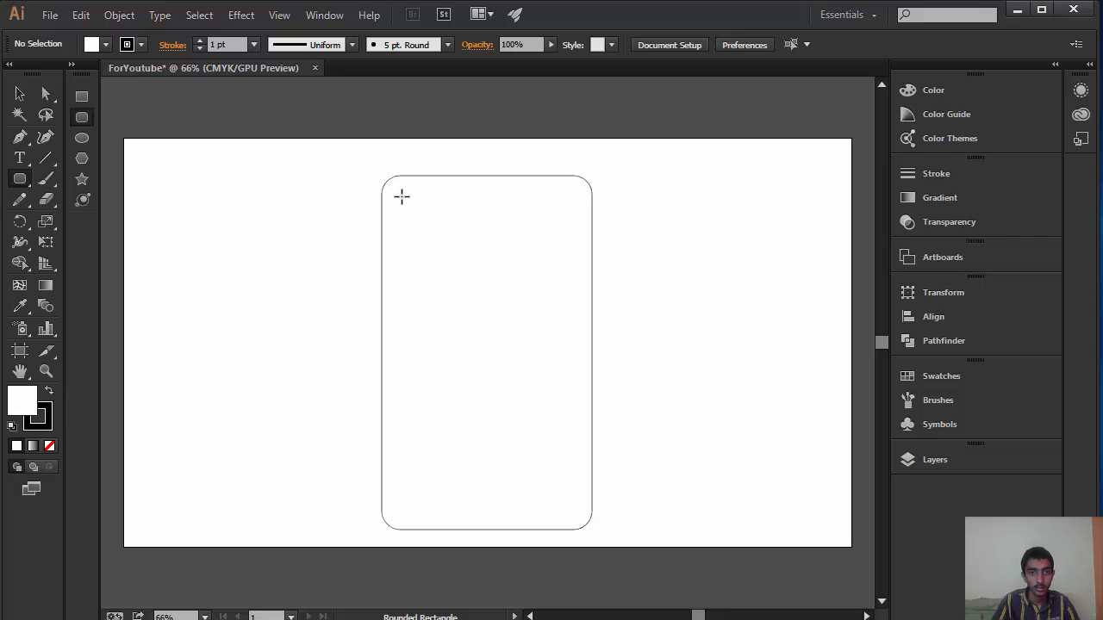
{"action": "left_click_drag", "start_coordinate": [402, 196], "coordinate": [569, 517]}
{"action": "key", "text": "Down"}
{"action": "key", "text": "Down"}
{"action": "key", "text": "Down"}
{"action": "key", "text": "Down"}
{"action": "key", "text": "Down"}
{"action": "key", "text": "Down"}
{"action": "key", "text": "Down"}
{"action": "key", "text": "Down"}
{"action": "key", "text": "Down"}
{"action": "key", "text": "Down"}
{"action": "key", "text": "Down"}
{"action": "key", "text": "Down"}
{"action": "key", "text": "Down"}
{"action": "key", "text": "Down"}
{"action": "key", "text": "Down"}
{"action": "key", "text": "Down"}
{"action": "key", "text": "Down"}
{"action": "key", "text": "Down"}
{"action": "key", "text": "Down"}
{"action": "key", "text": "Down"}
{"action": "key", "text": "Down"}
{"action": "key", "text": "Down"}
{"action": "key", "text": "Down"}
{"action": "key", "text": "Down"}
{"action": "key", "text": "Down"}
{"action": "key", "text": "Down"}
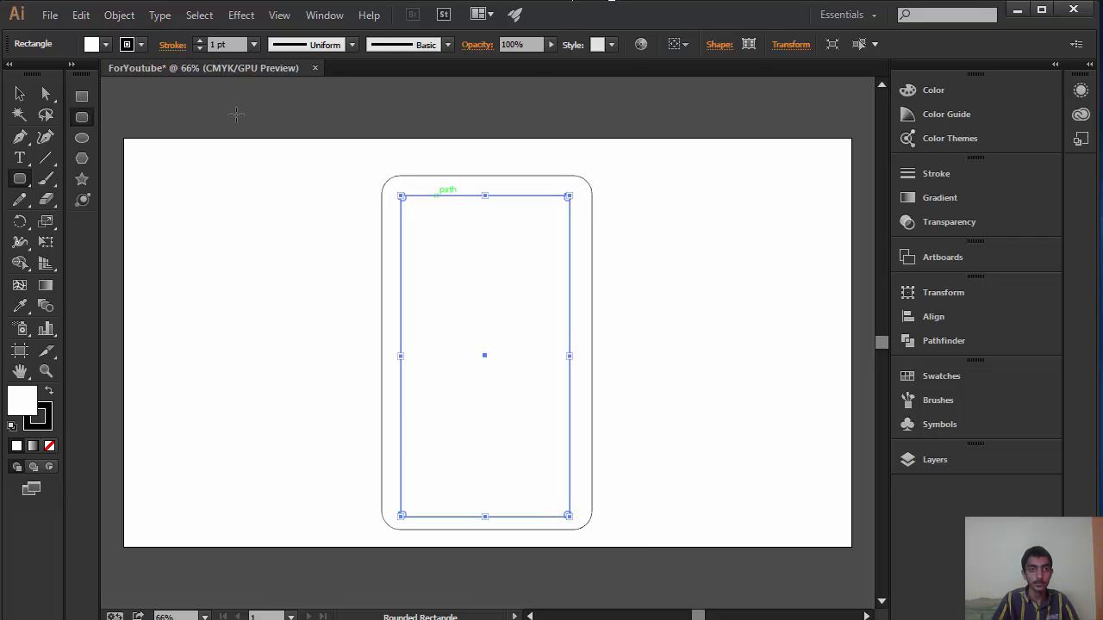
{"action": "left_click", "coordinate": [20, 93]}
{"action": "left_click", "coordinate": [249, 196]}
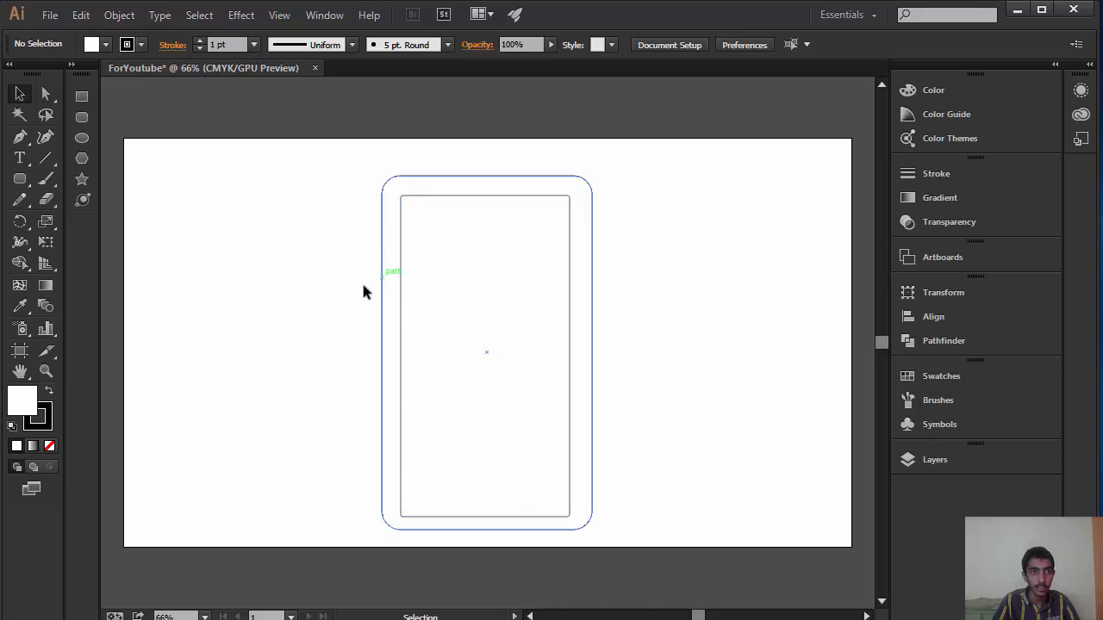
Step: Draw a small circle with the Ellipse tool near the bottom of the phone screen as the home button
{"action": "left_click", "coordinate": [82, 139]}
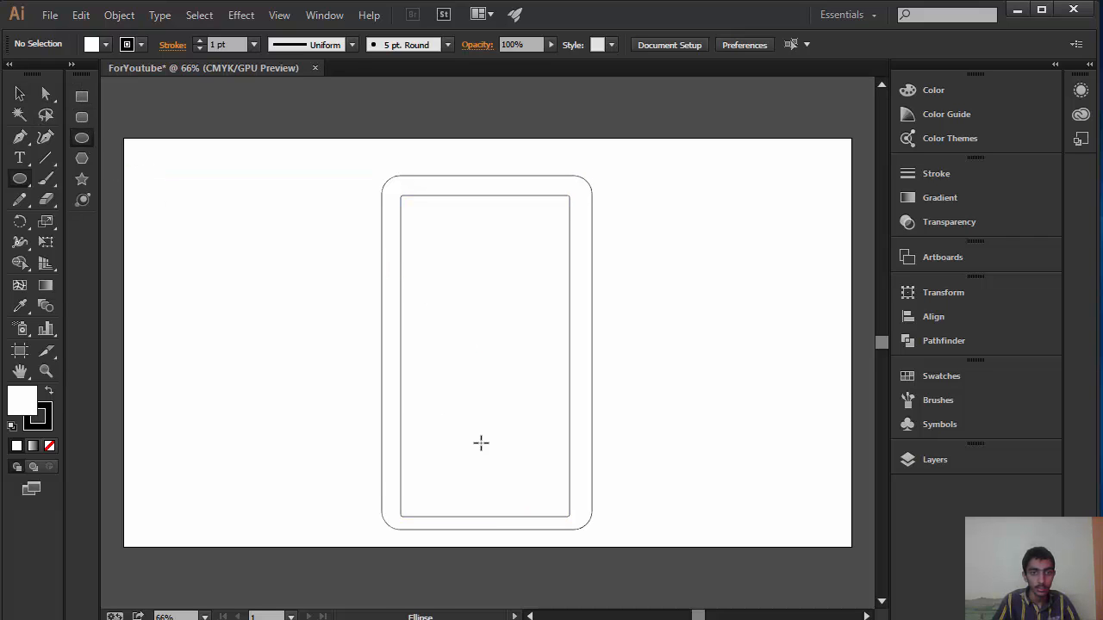
{"action": "left_click", "coordinate": [19, 178]}
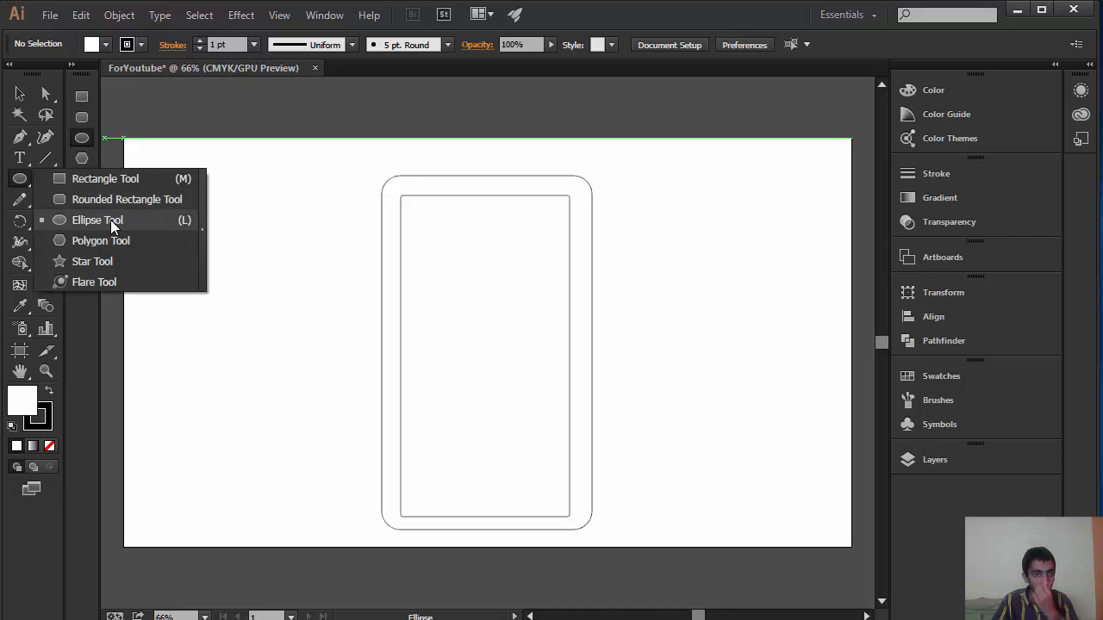
{"action": "left_click", "coordinate": [110, 220]}
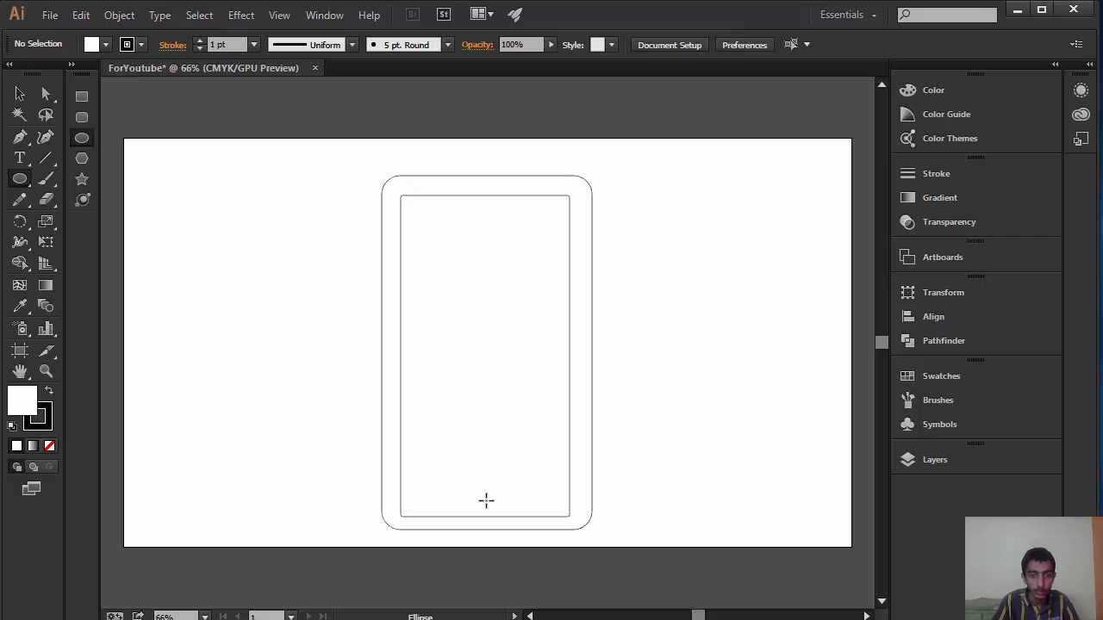
{"action": "left_click_drag", "start_coordinate": [484, 499], "coordinate": [460, 525]}
Step: Move the home button circle up inside the screen and centre it horizontally above the screen's lower edge
{"action": "left_click", "coordinate": [19, 94]}
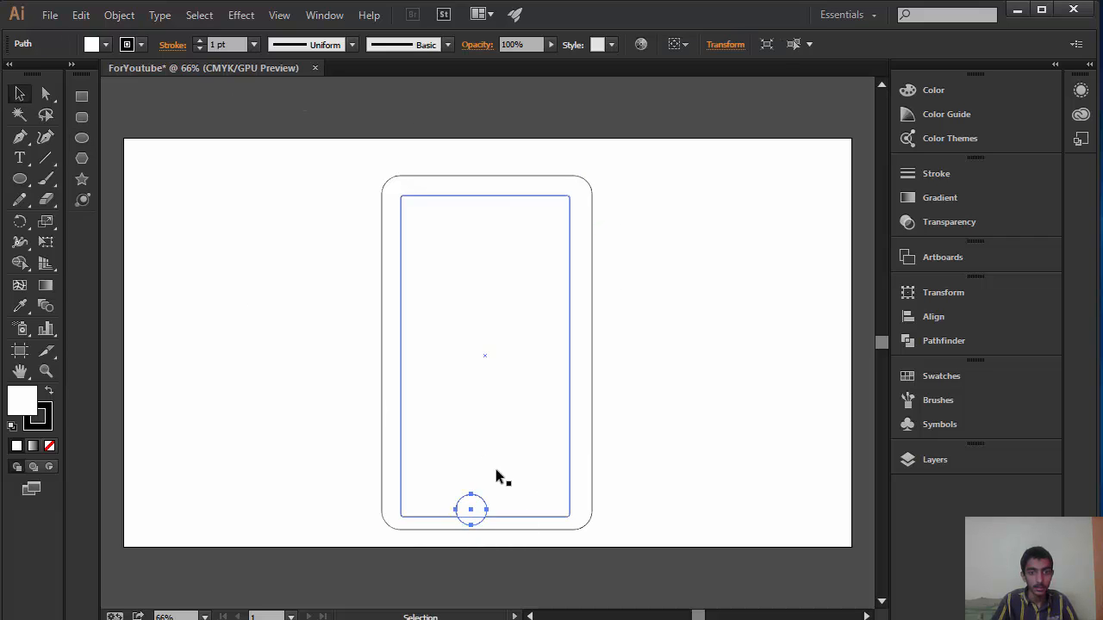
{"action": "left_click_drag", "start_coordinate": [476, 504], "coordinate": [480, 498]}
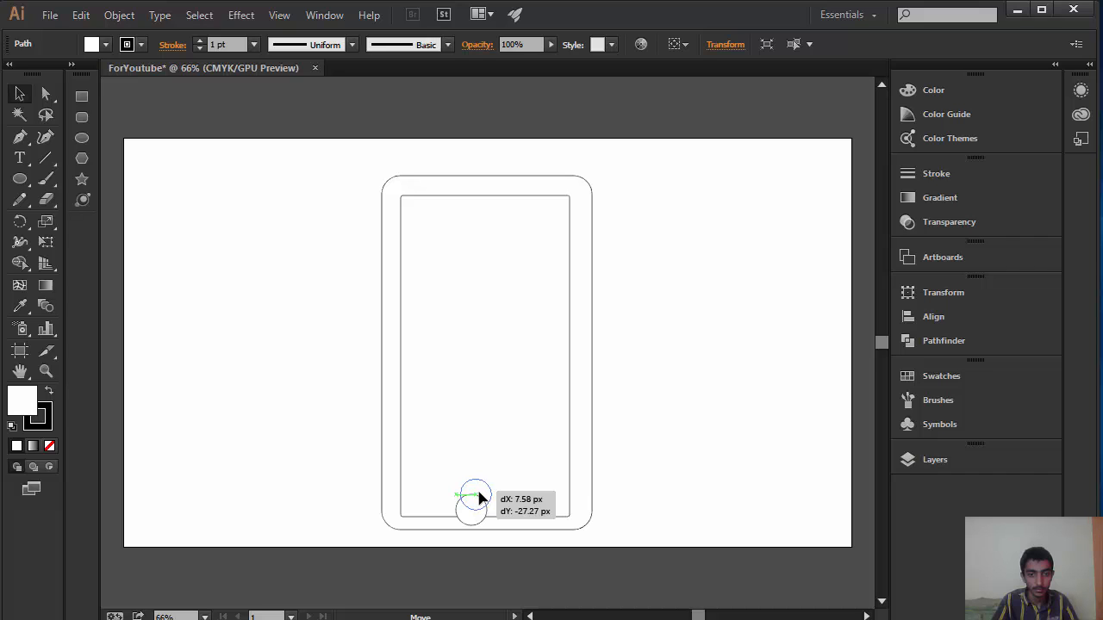
{"action": "left_click", "coordinate": [675, 453]}
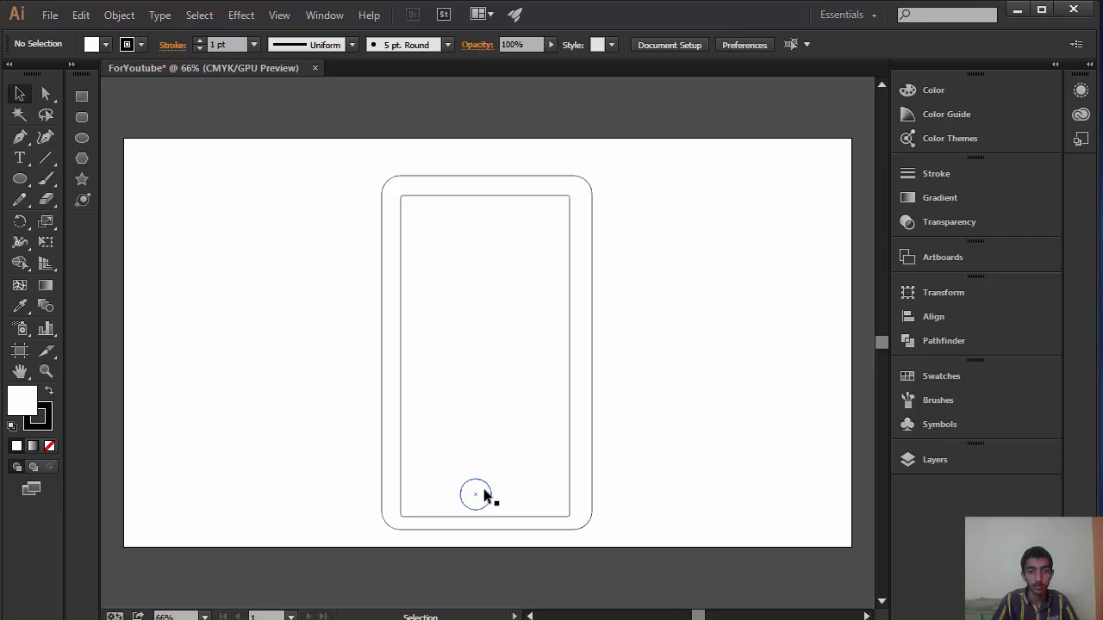
{"action": "left_click_drag", "start_coordinate": [483, 489], "coordinate": [497, 492]}
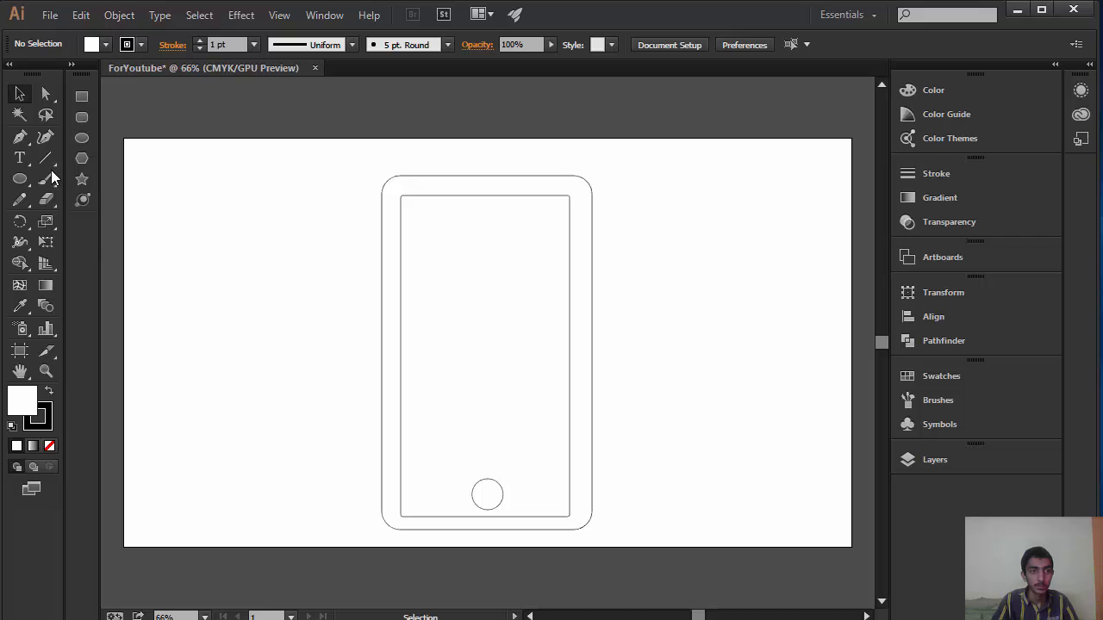
Step: Draw a small three-sided polygon pointing left as the back button, beside the circle in the screen's lower left corner
{"action": "left_click_drag", "start_coordinate": [21, 188], "coordinate": [208, 326]}
{"action": "left_click", "coordinate": [82, 159]}
{"action": "key", "text": "Down"}
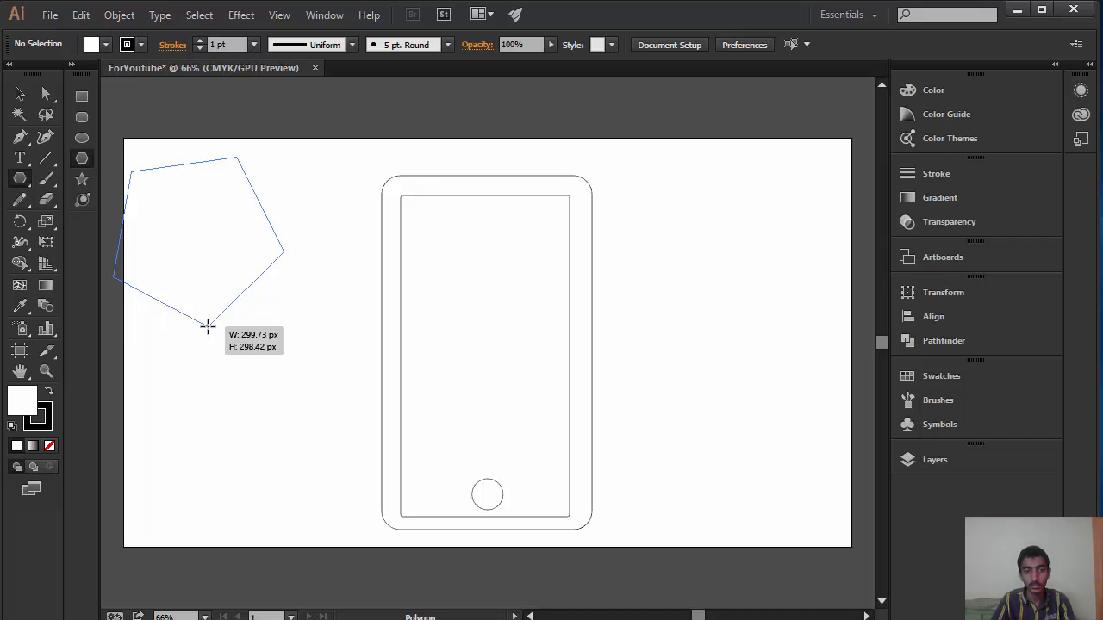
{"action": "key", "text": "Down"}
{"action": "key", "text": "Down"}
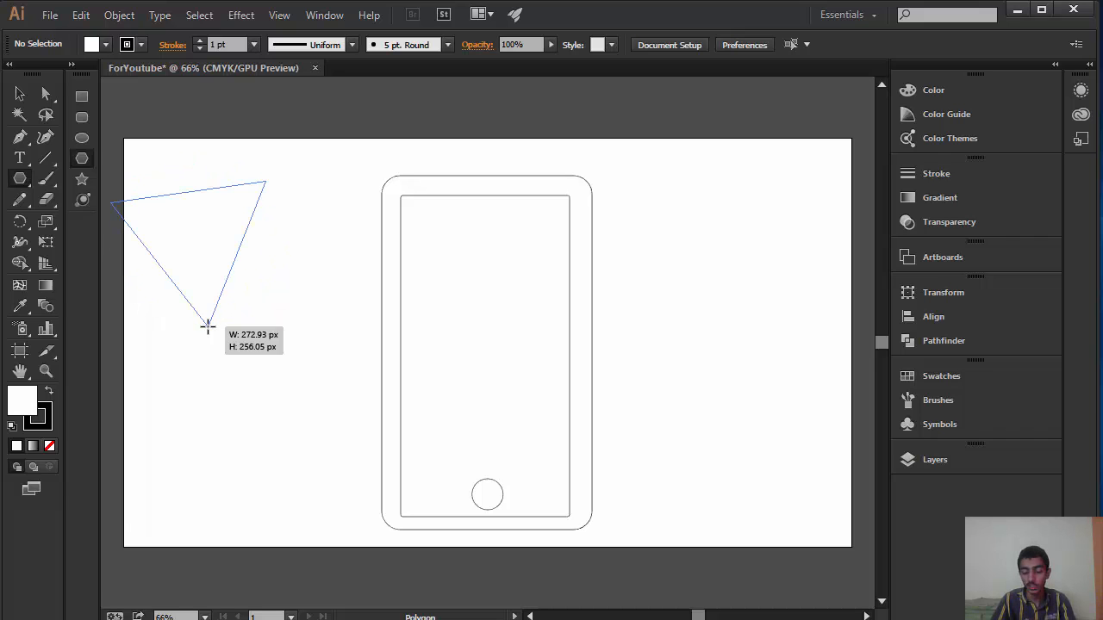
{"action": "key", "text": "Up"}
{"action": "key", "text": "Up"}
{"action": "key", "text": "Up"}
{"action": "key", "text": "Up"}
{"action": "key", "text": "Up"}
{"action": "key", "text": "Up"}
{"action": "key", "text": "Up"}
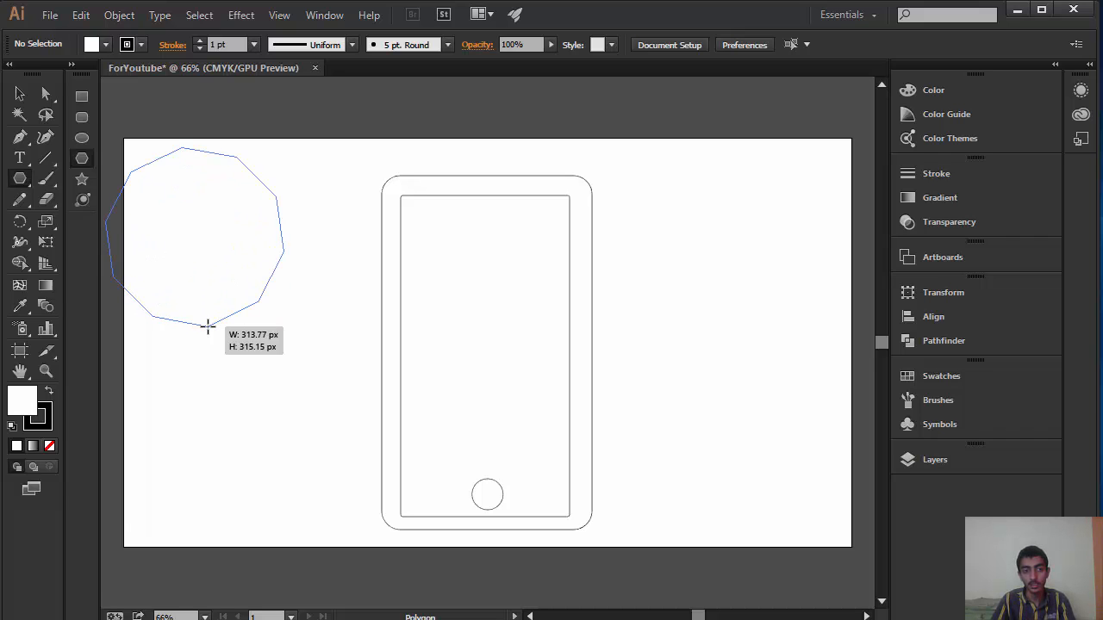
{"action": "key", "text": "Down"}
{"action": "key", "text": "Down"}
{"action": "key", "text": "Down"}
{"action": "key", "text": "Down"}
{"action": "key", "text": "Down"}
{"action": "key", "text": "Down"}
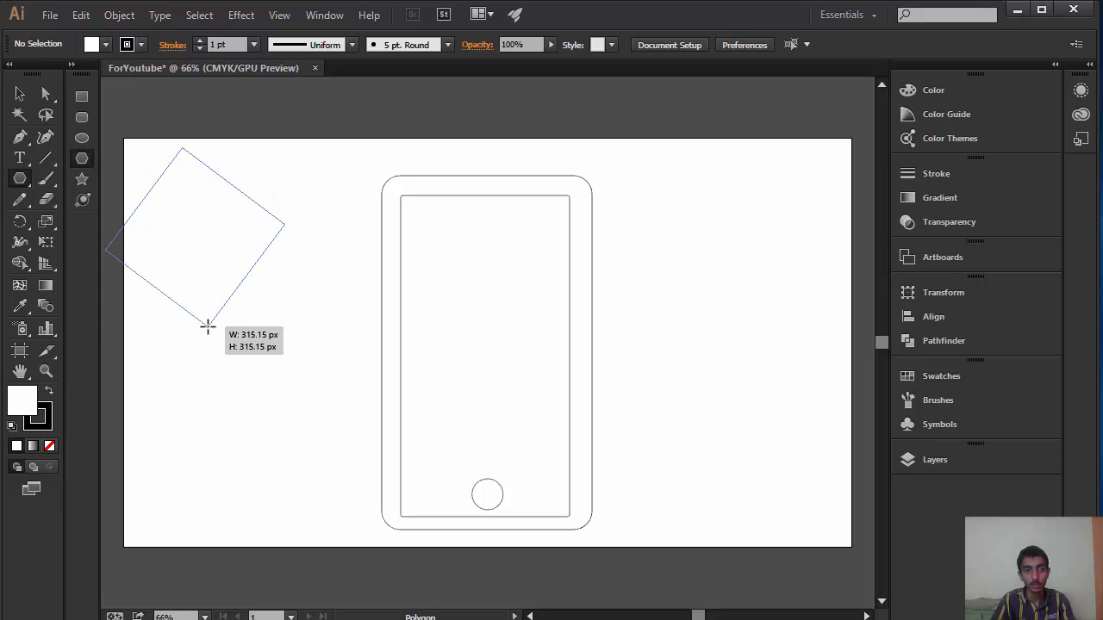
{"action": "key", "text": "Down"}
{"action": "left_click_drag", "start_coordinate": [208, 326], "coordinate": [607, 488]}
{"action": "left_click", "coordinate": [22, 93]}
{"action": "left_click", "coordinate": [27, 94]}
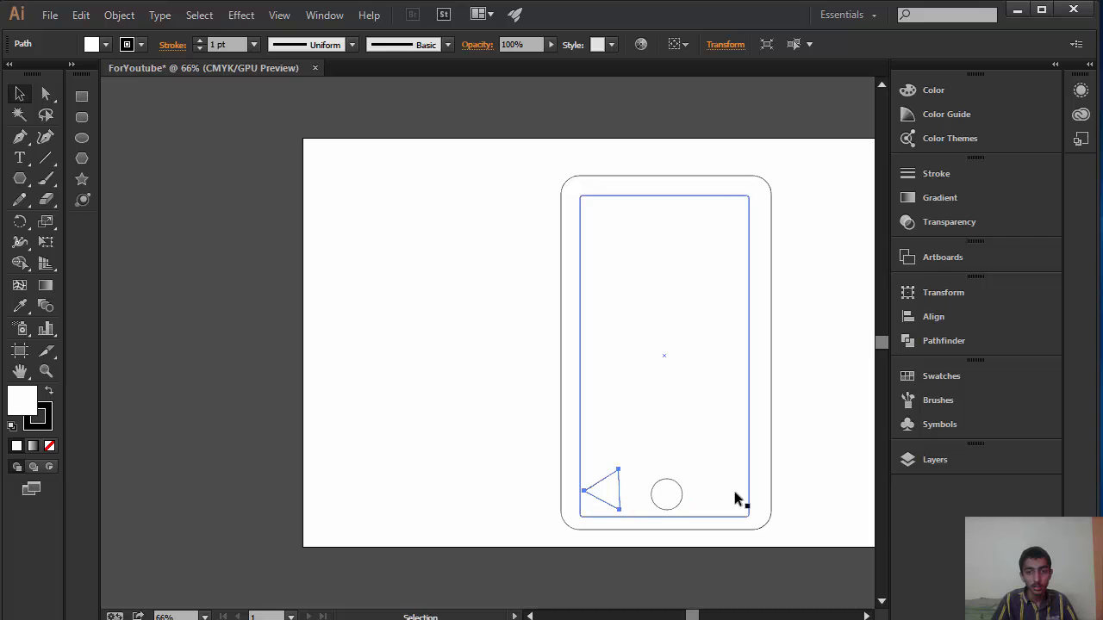
Step: Draw a small square with slightly rounded corners beside the home circle, near the screen's lower right corner, and deselect it
{"action": "left_click", "coordinate": [82, 119]}
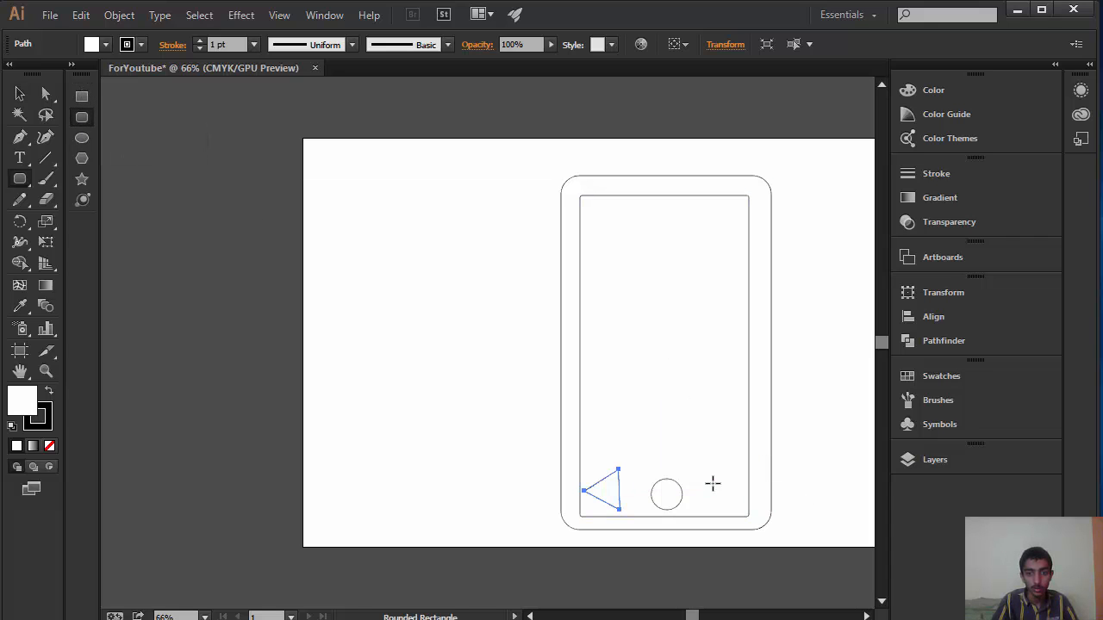
{"action": "left_click_drag", "start_coordinate": [635, 349], "coordinate": [729, 494]}
{"action": "left_click", "coordinate": [19, 93]}
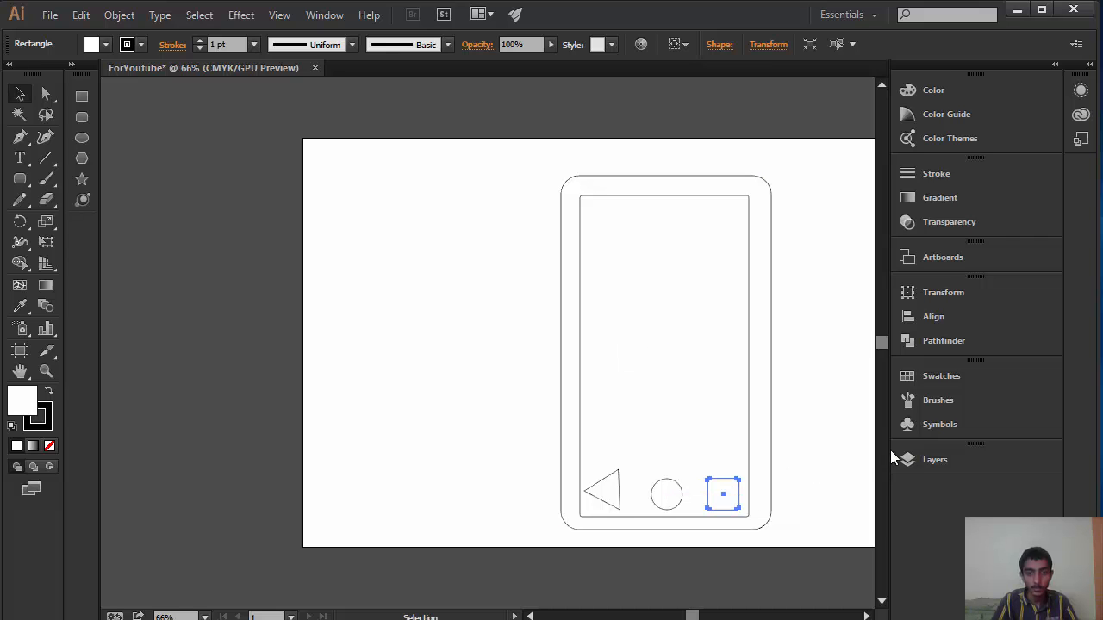
{"action": "left_click", "coordinate": [811, 507]}
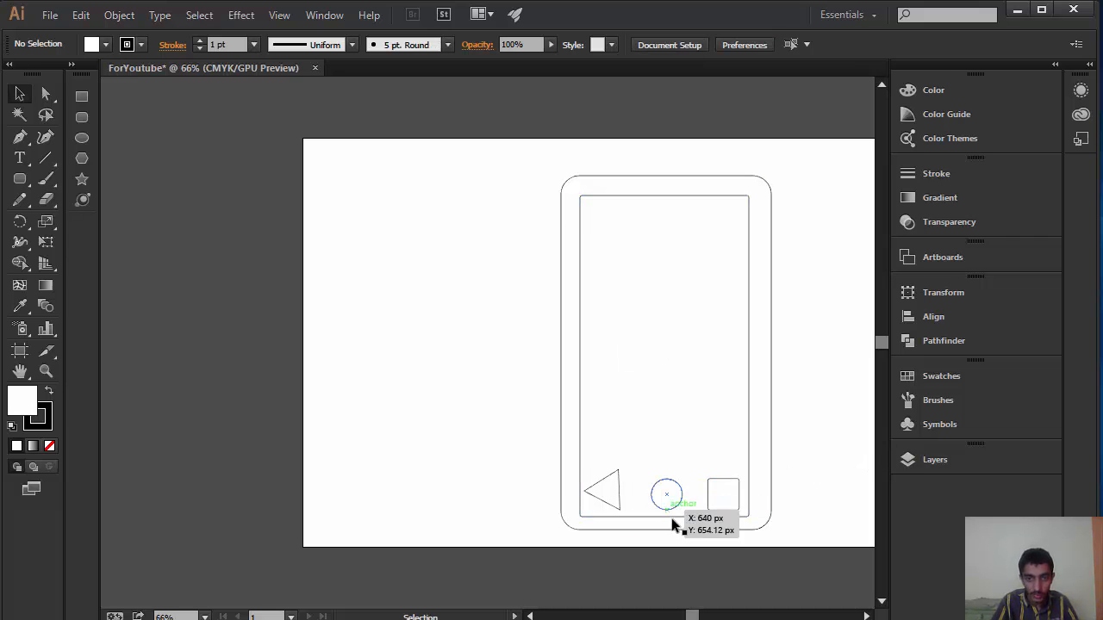
Step: Rotate the back-button triangle with Free Transform until it points right, and move it level with the circle
{"action": "left_click", "coordinate": [605, 483]}
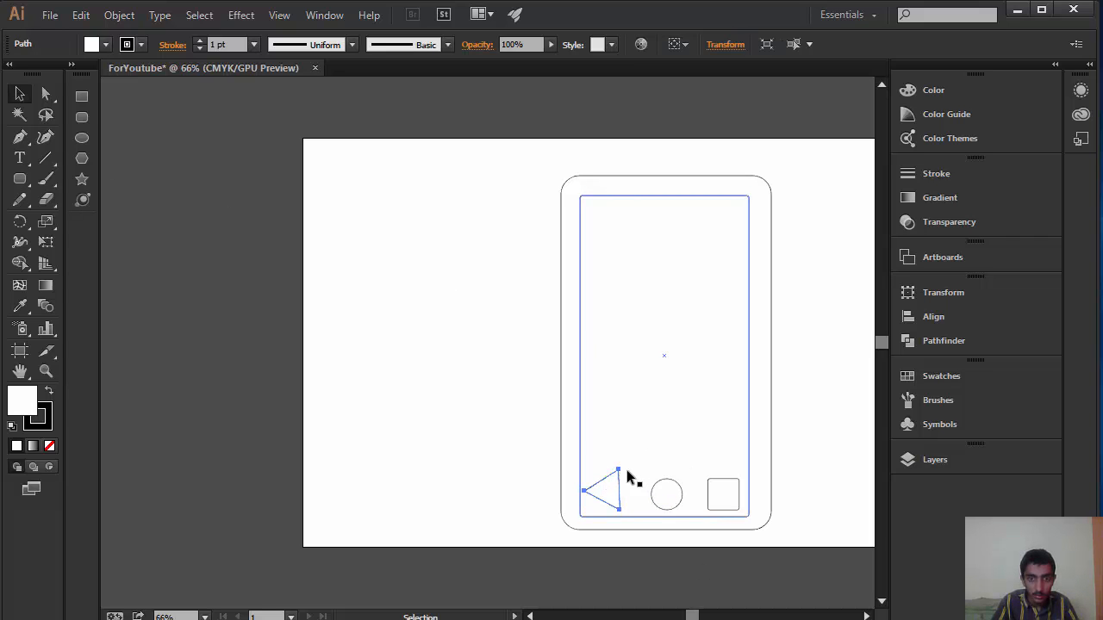
{"action": "left_click", "coordinate": [42, 241]}
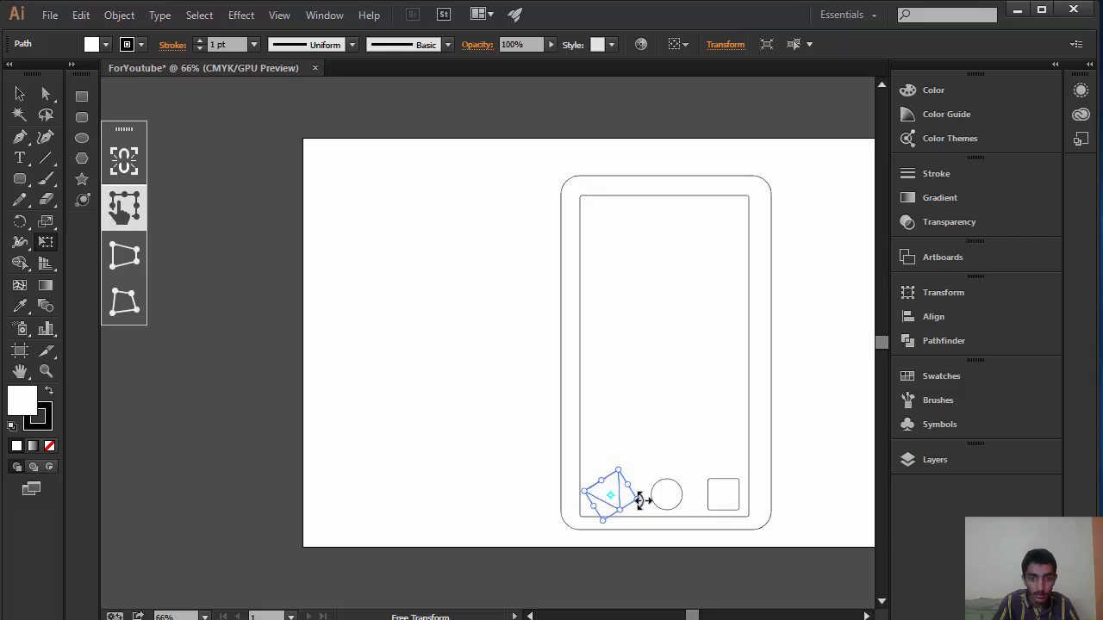
{"action": "mouse_move", "coordinate": [640, 500]}
{"action": "left_mouse_down"}
{"action": "mouse_move", "coordinate": [625, 490]}
{"action": "mouse_move", "coordinate": [646, 513]}
{"action": "mouse_move", "coordinate": [655, 488]}
{"action": "left_mouse_up"}
{"action": "key", "text": "r"}
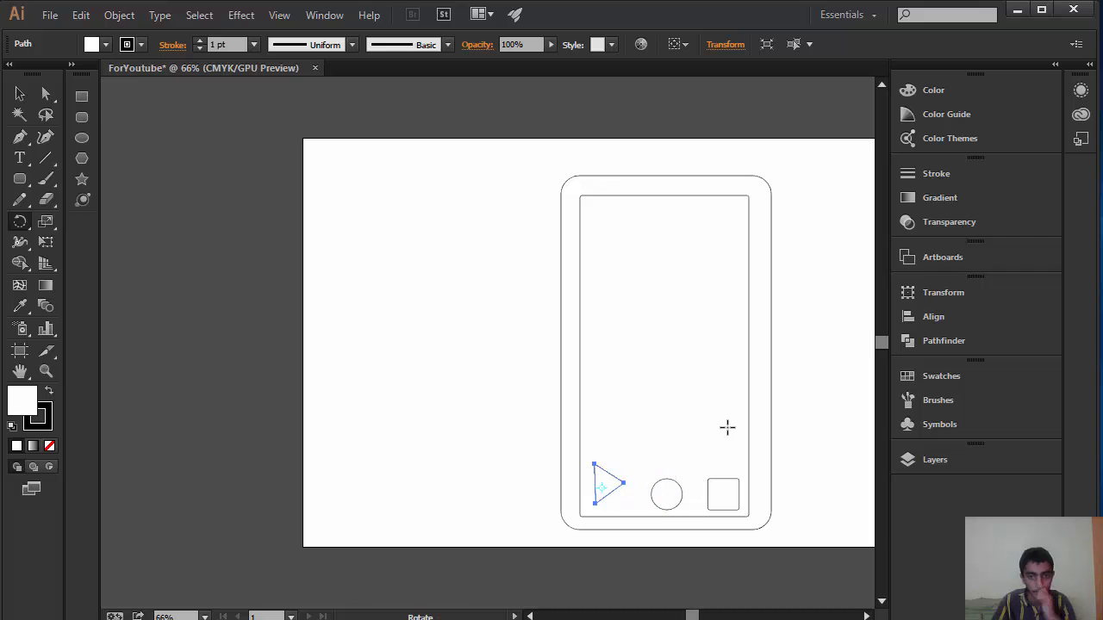
{"action": "left_click", "coordinate": [20, 94]}
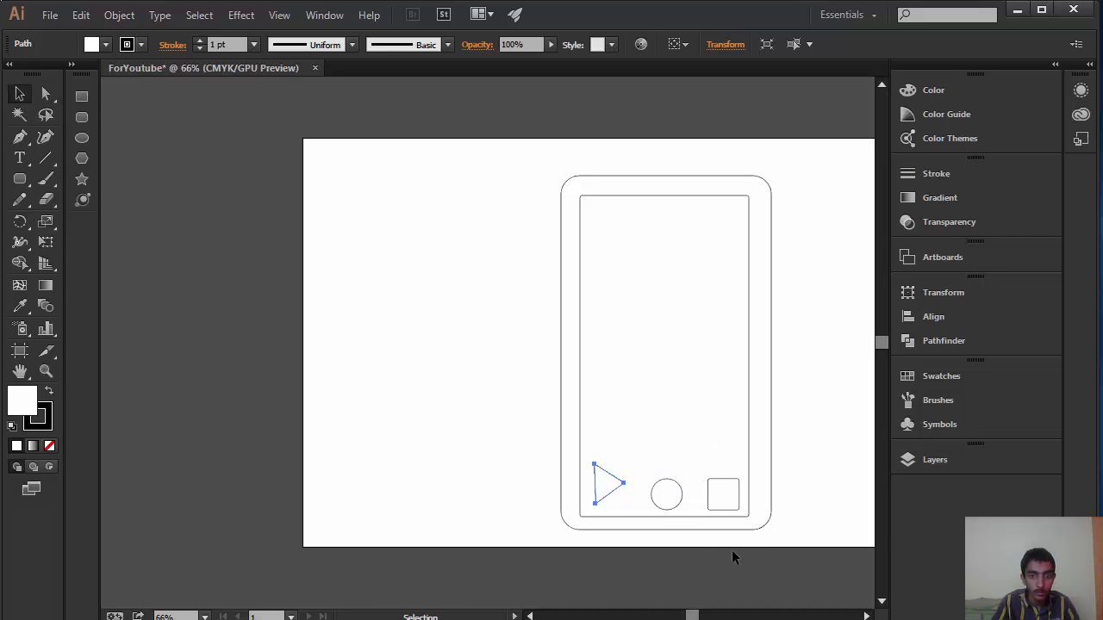
{"action": "left_click_drag", "start_coordinate": [610, 490], "coordinate": [610, 493]}
{"action": "left_click", "coordinate": [817, 454]}
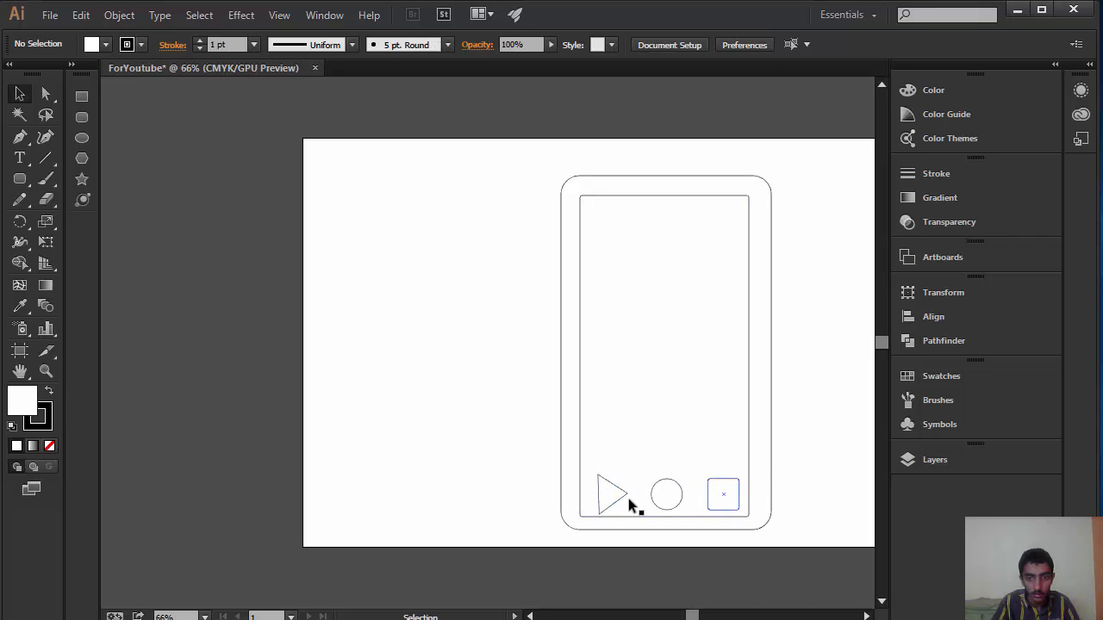
Step: Reflect the triangle across the vertical axis so it points left, and nudge it slightly up
{"action": "left_click", "coordinate": [622, 495]}
{"action": "left_click", "coordinate": [635, 489], "text": "shift"}
{"action": "left_click", "coordinate": [638, 496], "text": "shift"}
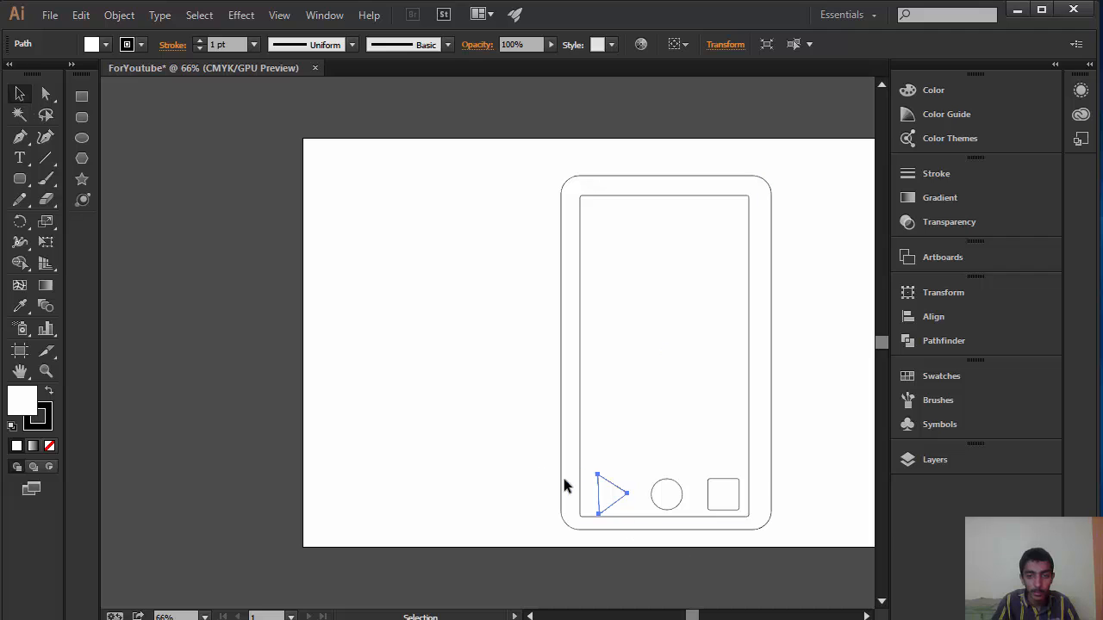
{"action": "right_click", "coordinate": [612, 493]}
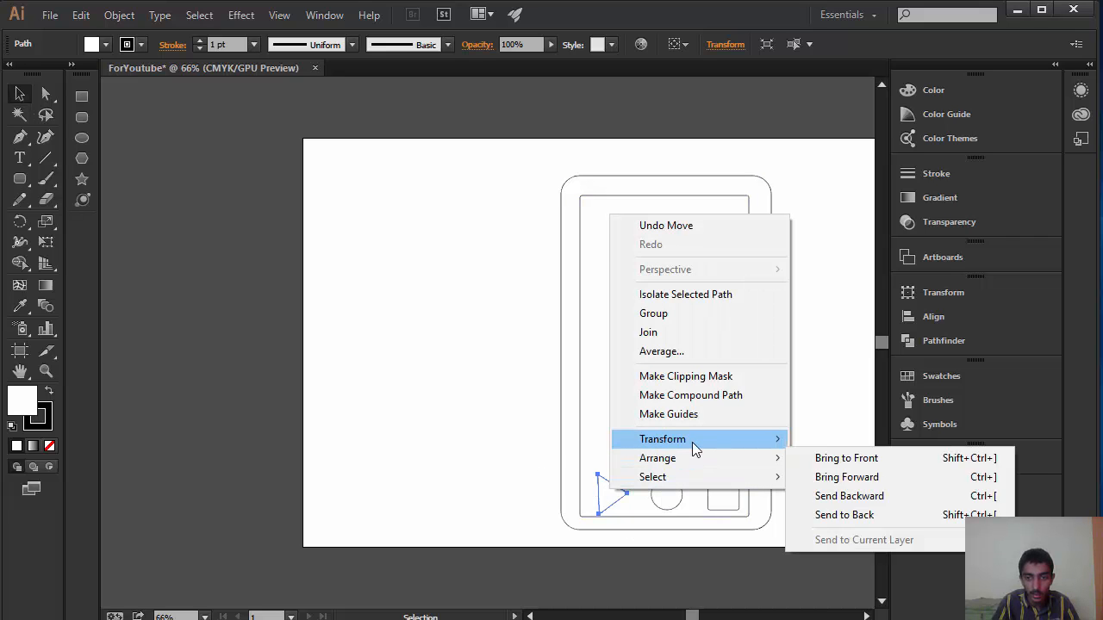
{"action": "mouse_move", "coordinate": [692, 442]}
{"action": "left_click", "coordinate": [887, 503]}
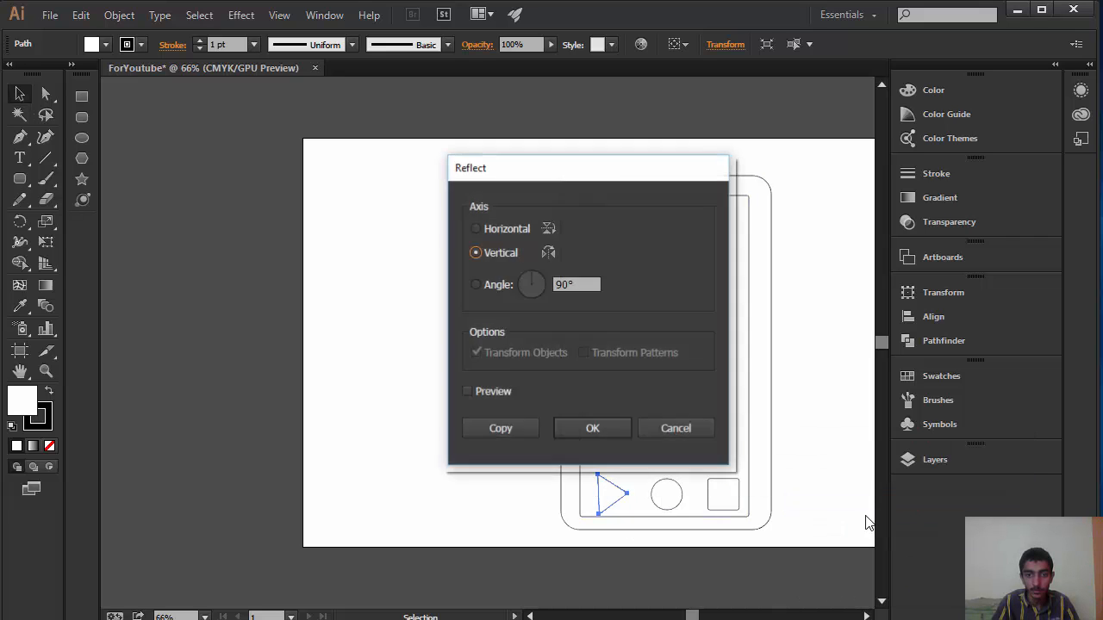
{"action": "left_click", "coordinate": [593, 428]}
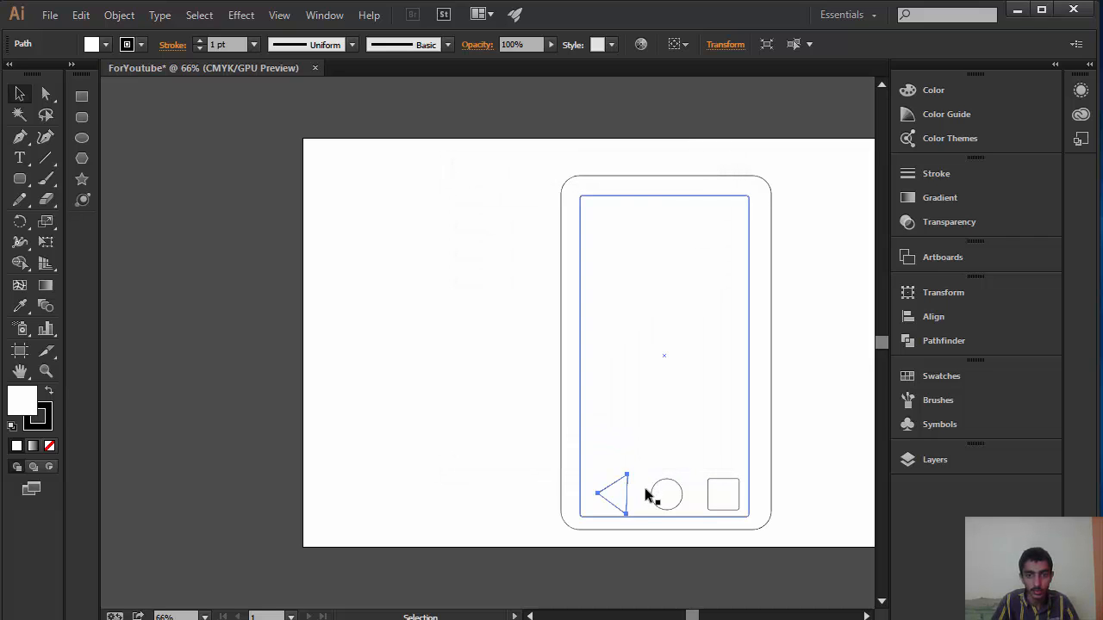
{"action": "left_click_drag", "start_coordinate": [614, 494], "coordinate": [614, 491]}
Step: Move the home circle up level with the triangle and enlarge it slightly with Free Transform
{"action": "left_click", "coordinate": [667, 497]}
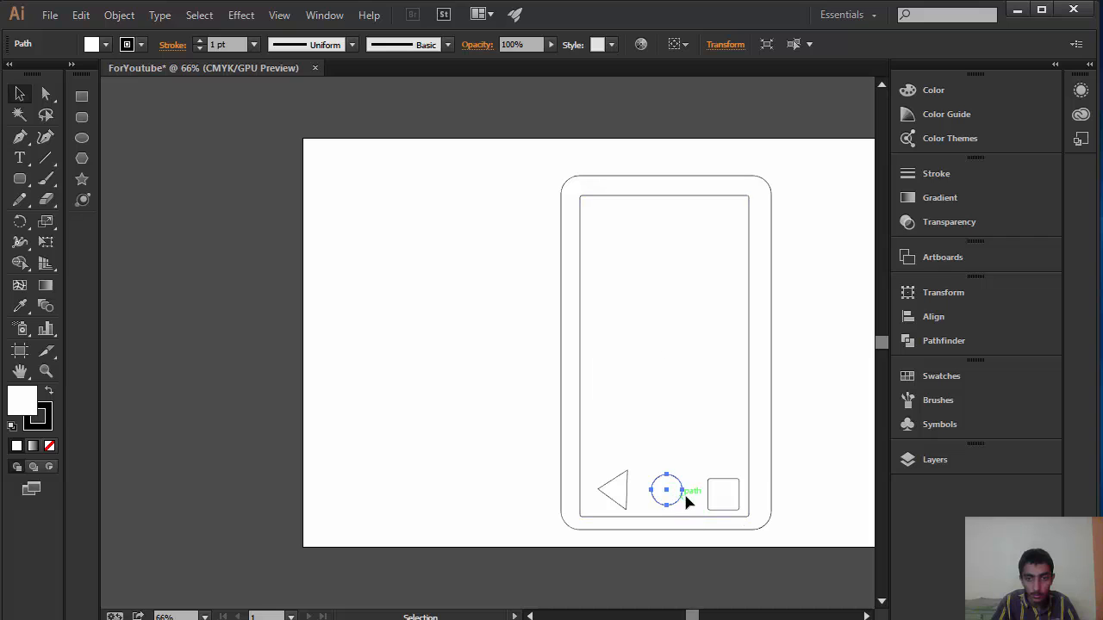
{"action": "key", "text": "e"}
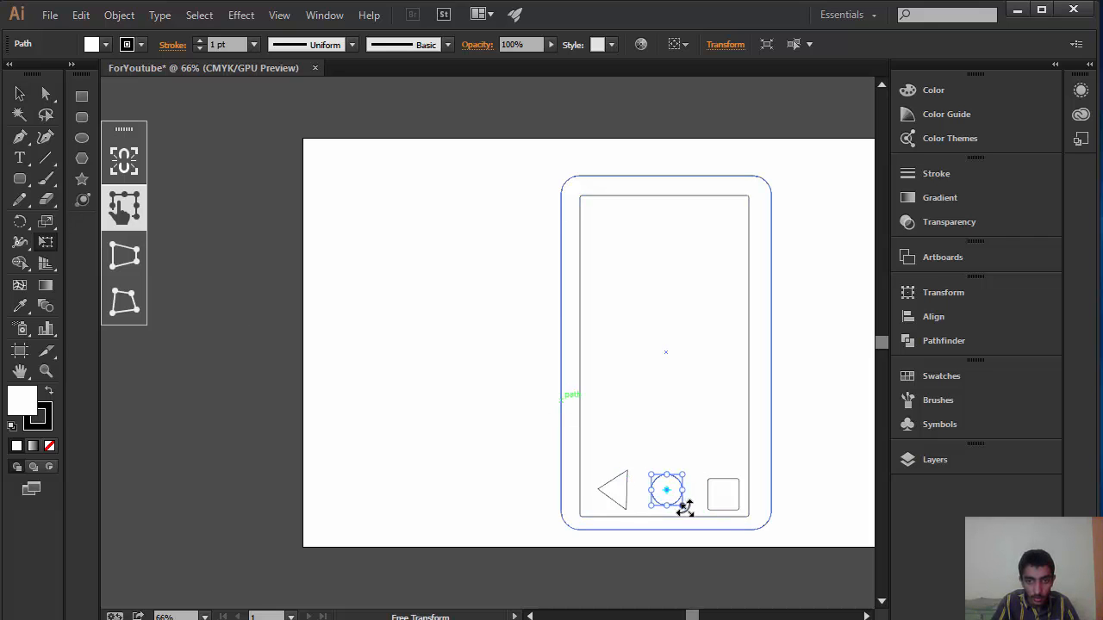
{"action": "left_click_drag", "start_coordinate": [685, 508], "coordinate": [686, 508]}
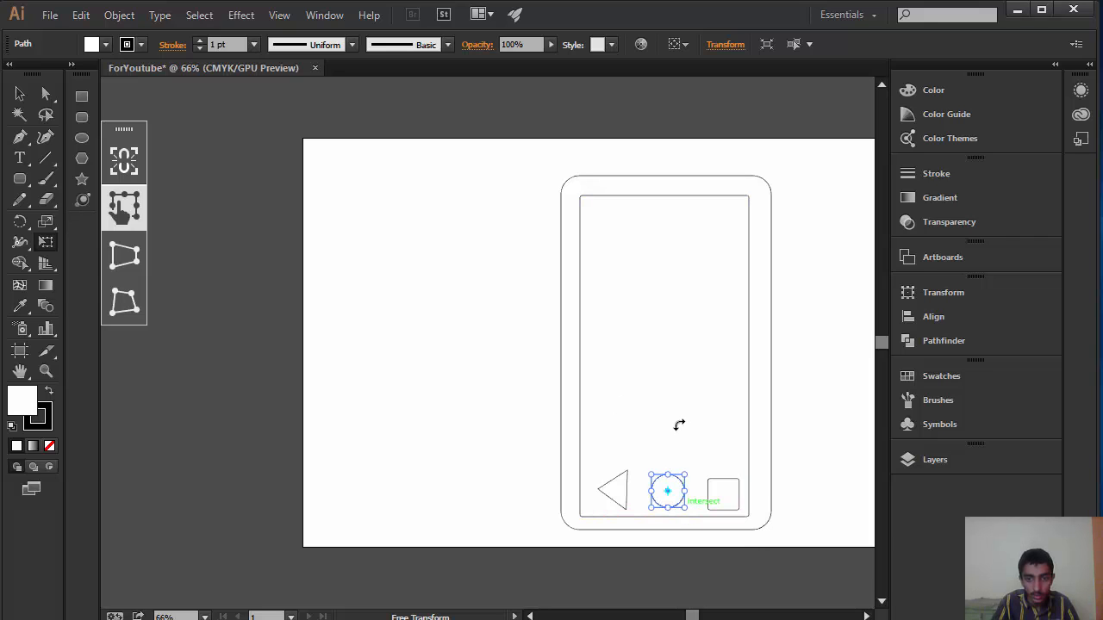
{"action": "left_click", "coordinate": [20, 93]}
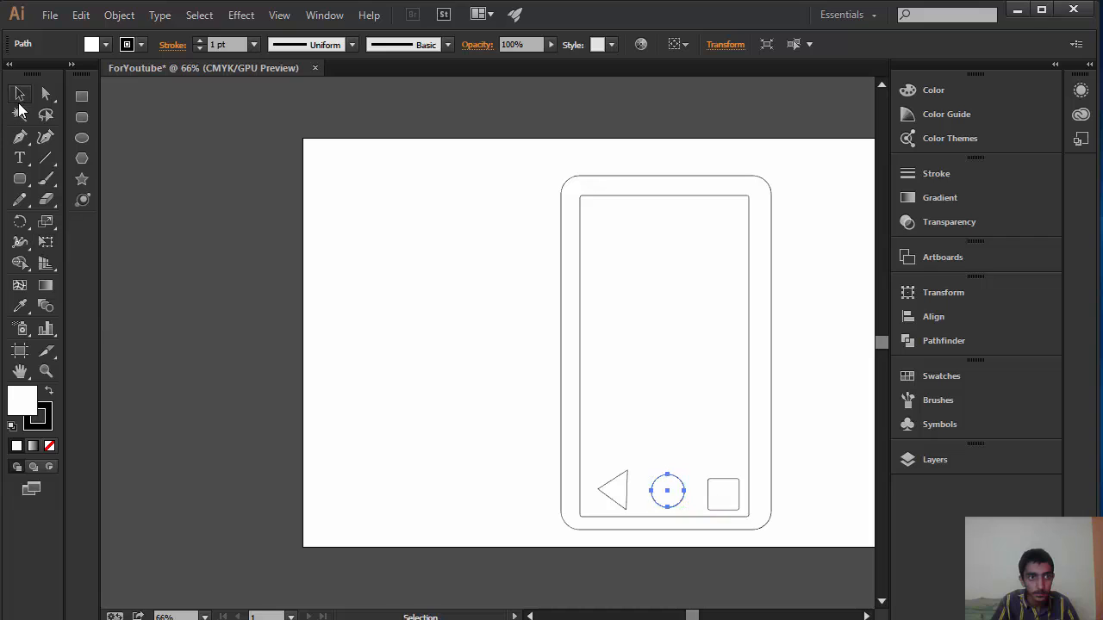
{"action": "left_click", "coordinate": [650, 336]}
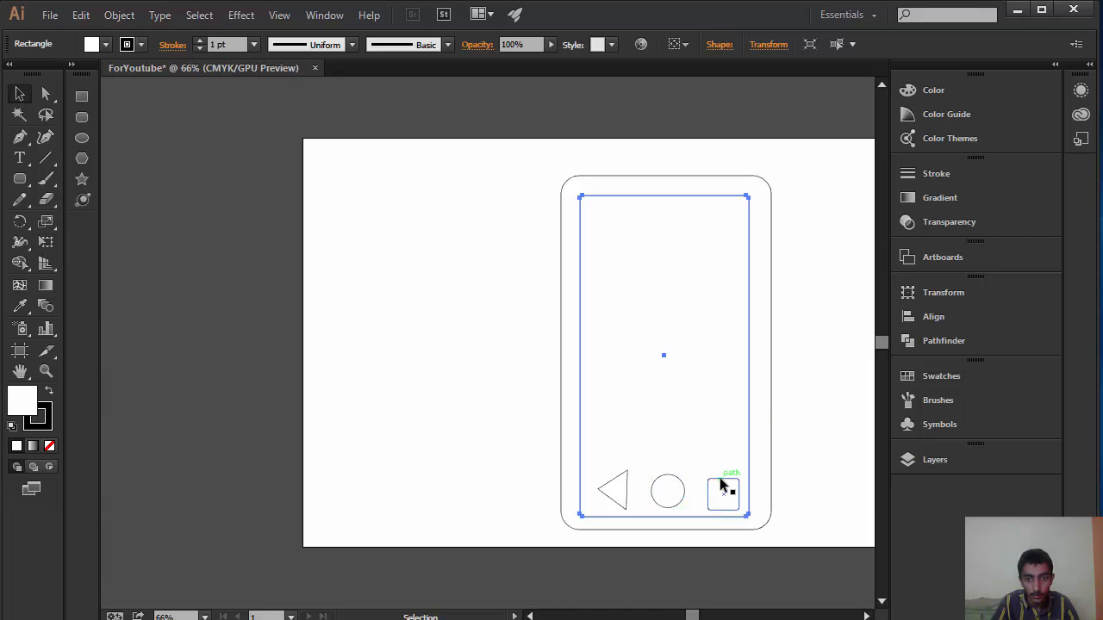
Step: Move the rounded square straight up about 8 px to align its centre with the triangle's
{"action": "left_click", "coordinate": [735, 509]}
{"action": "left_click_drag", "start_coordinate": [726, 492], "coordinate": [727, 488]}
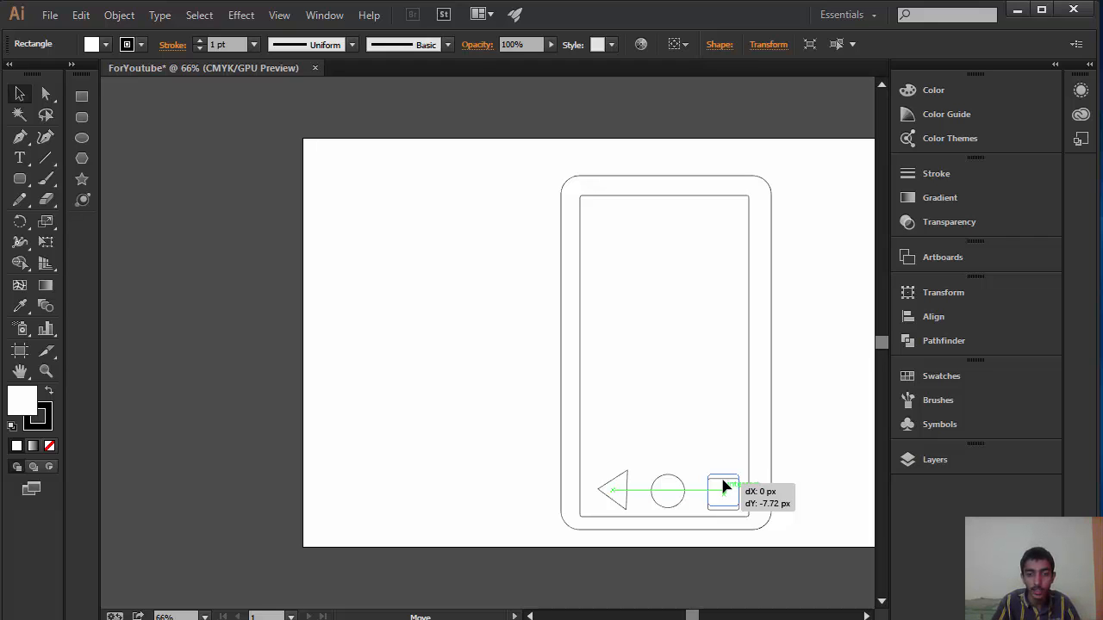
{"action": "left_click_drag", "start_coordinate": [723, 483], "coordinate": [722, 481]}
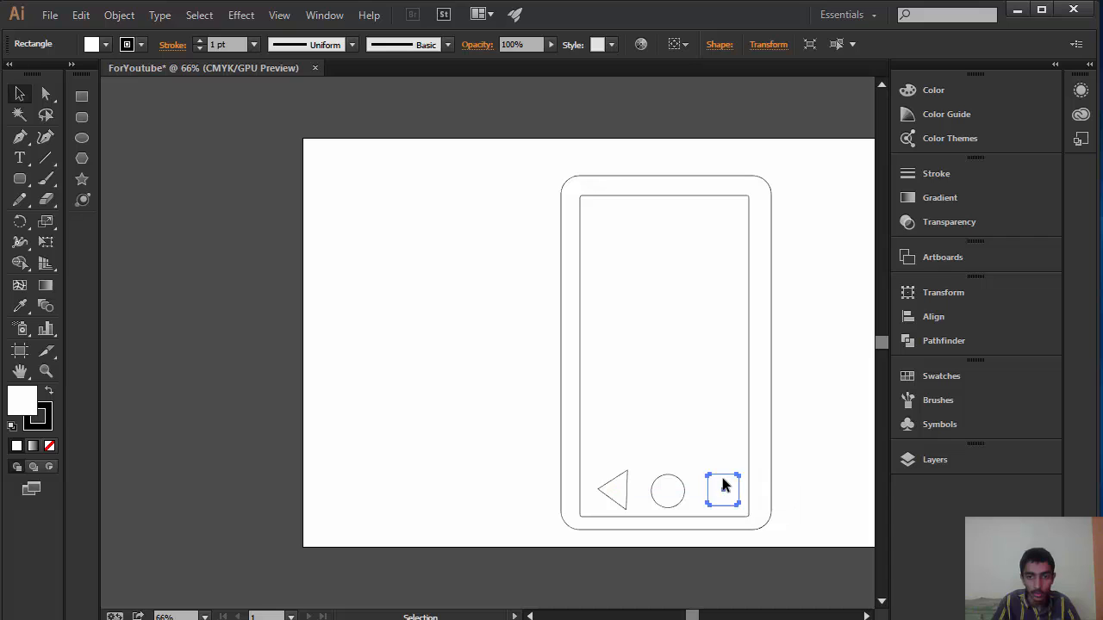
{"action": "left_click", "coordinate": [698, 395]}
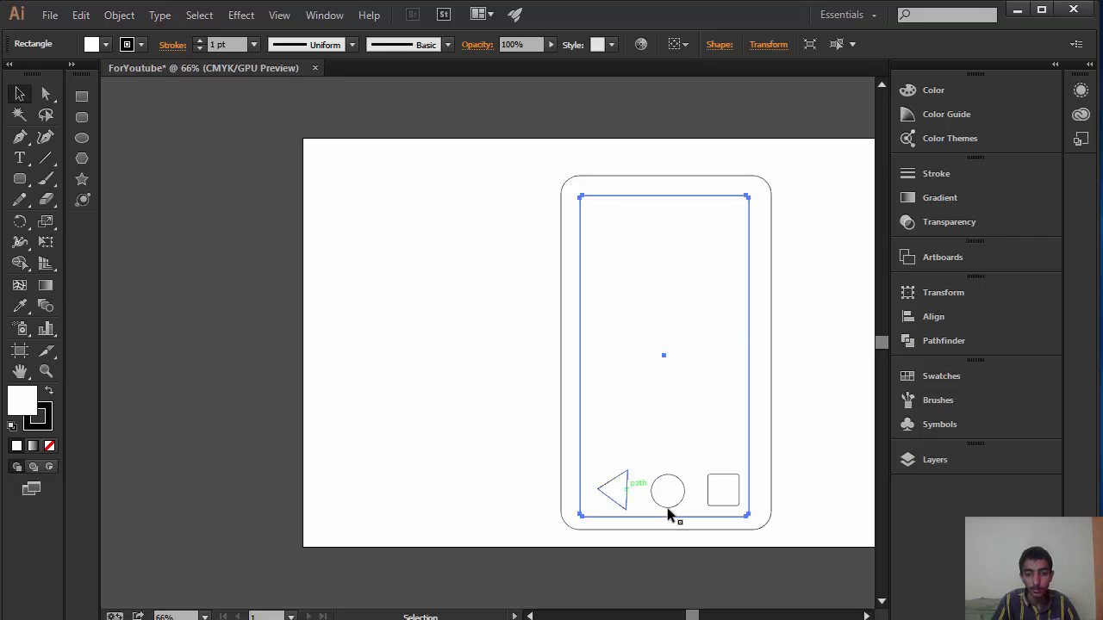
Step: Fill the back-button triangle with black using the Color Picker
{"action": "left_click", "coordinate": [622, 490]}
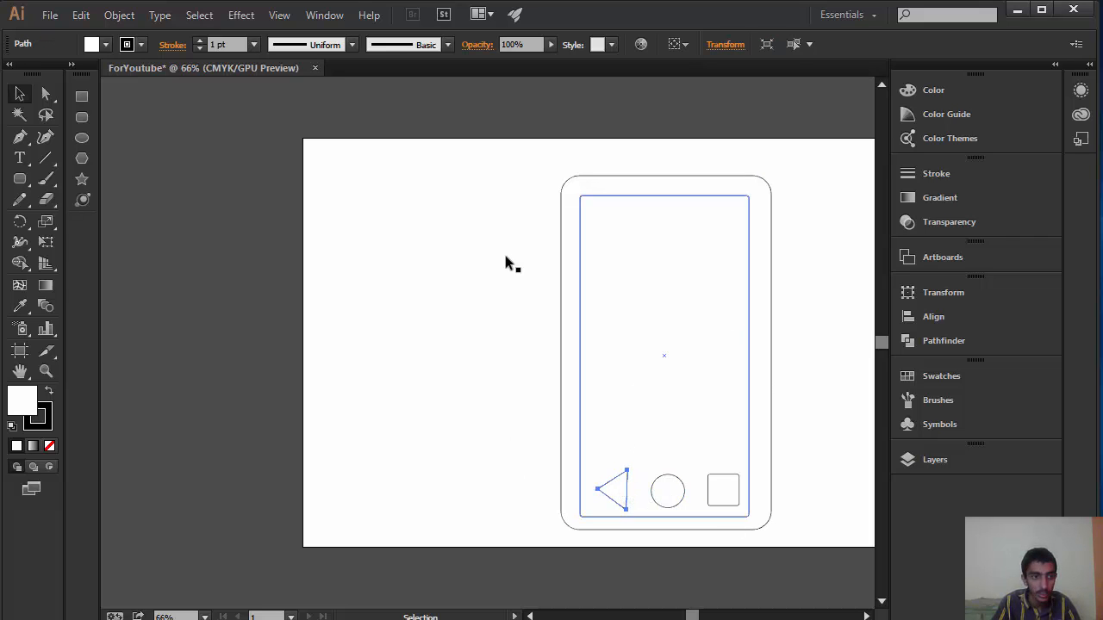
{"action": "double_click", "coordinate": [34, 408]}
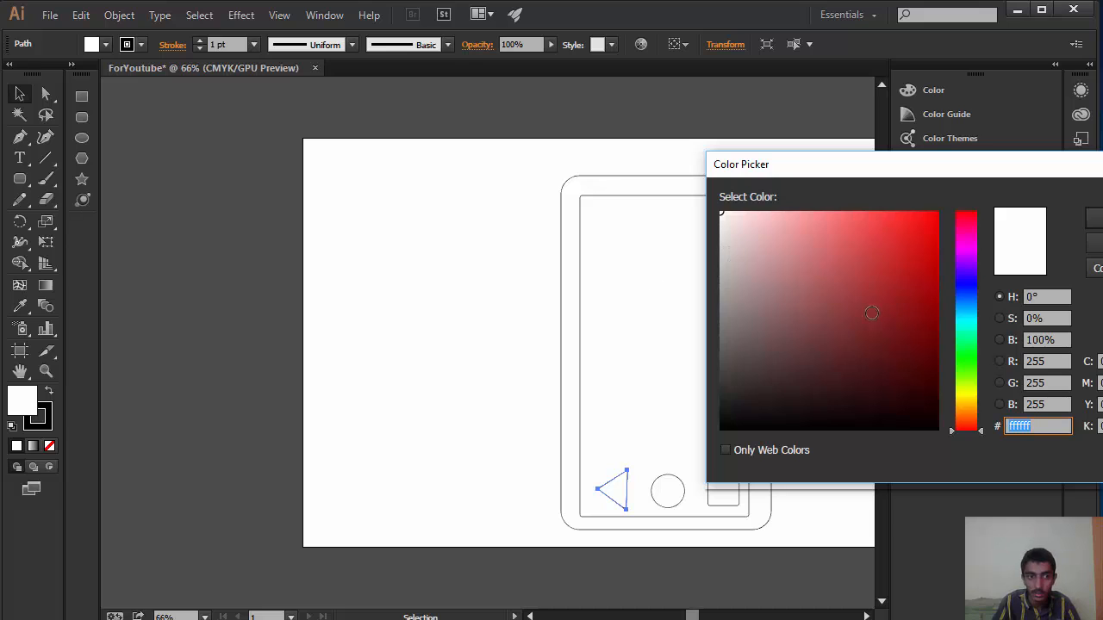
{"action": "mouse_move", "coordinate": [872, 312]}
{"action": "left_mouse_down"}
{"action": "mouse_move", "coordinate": [879, 364]}
{"action": "mouse_move", "coordinate": [943, 428]}
{"action": "left_mouse_up"}
{"action": "key", "text": "Return"}
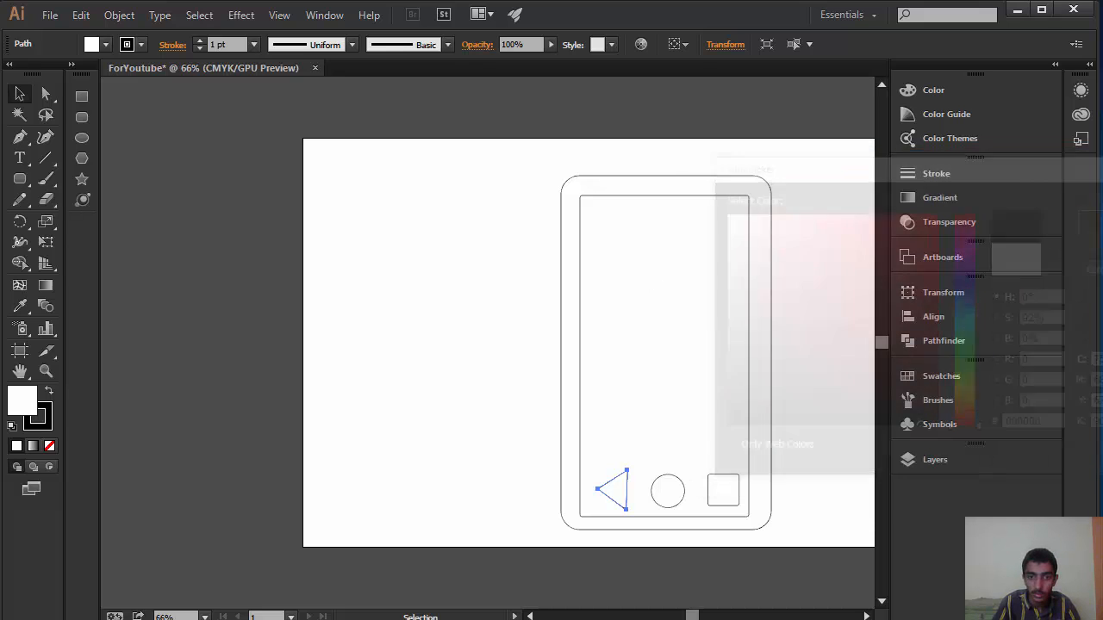
Step: Fill the circle and the rounded square together with black (000000), and deselect them
{"action": "left_click", "coordinate": [667, 489]}
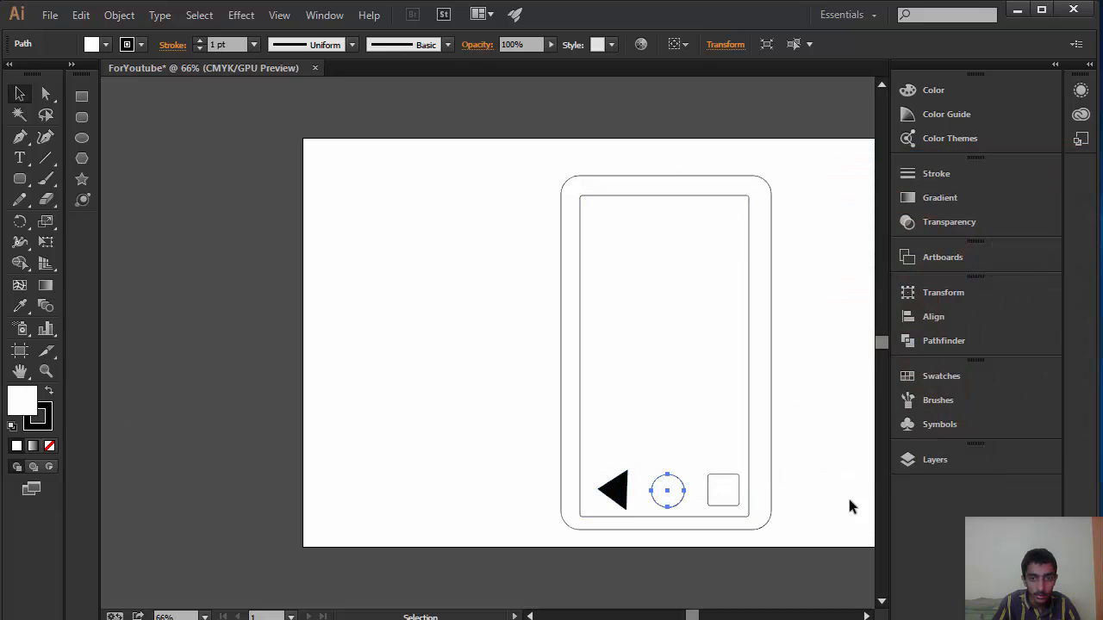
{"action": "left_click", "coordinate": [721, 493], "text": "shift"}
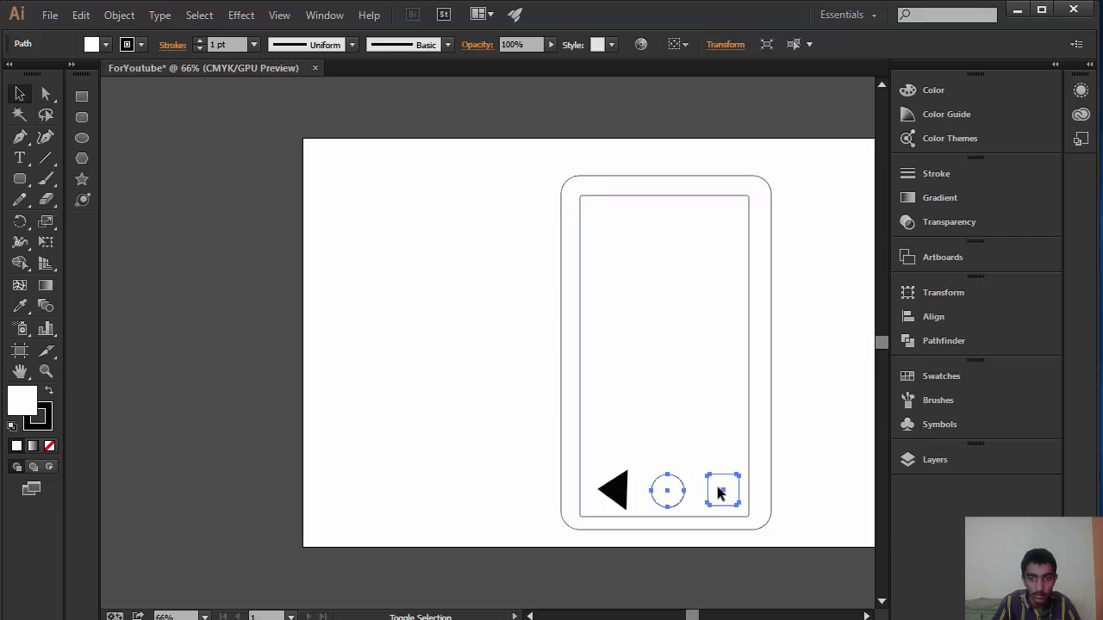
{"action": "double_click", "coordinate": [24, 413]}
{"action": "type", "text": "000000"}
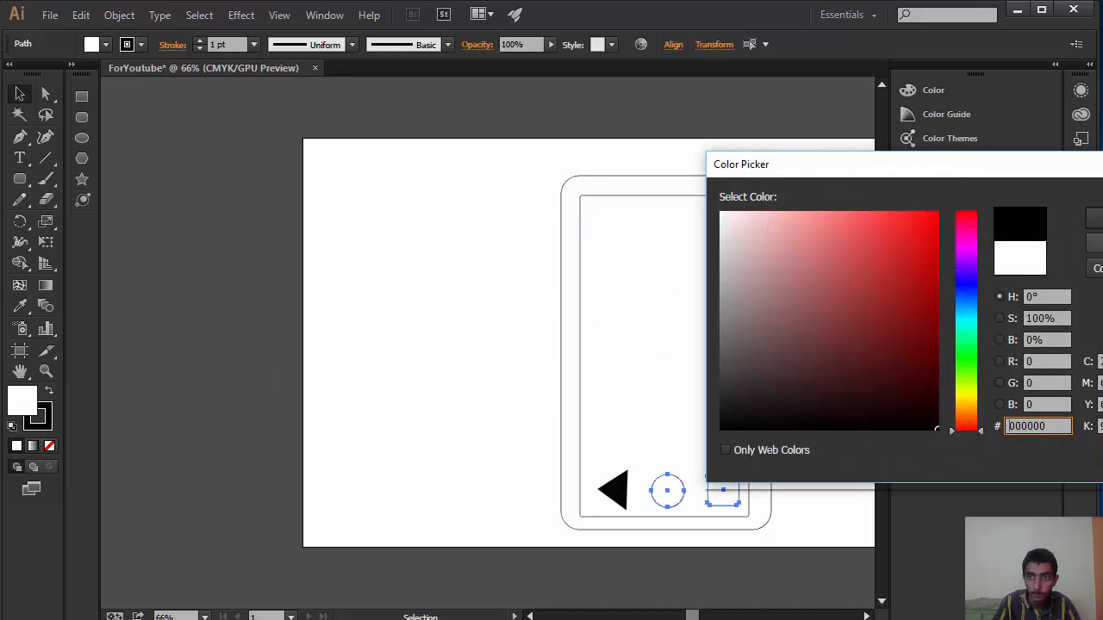
{"action": "key", "text": "Return"}
{"action": "left_click", "coordinate": [635, 293]}
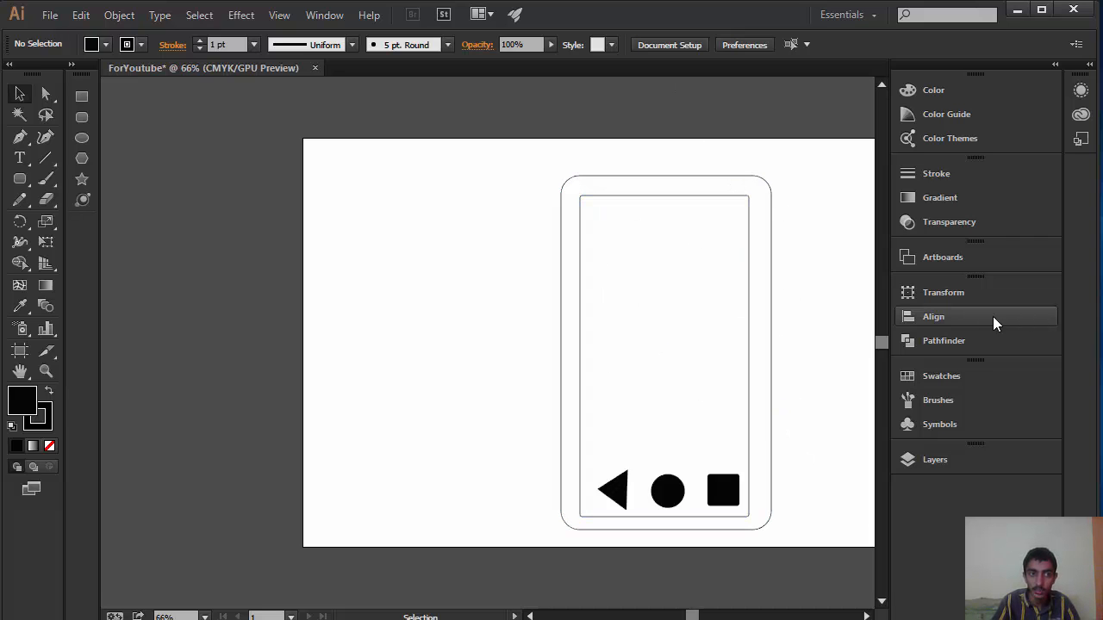
Step: Draw a horizontal line across the full width of the screen just above the three navigation buttons, and deselect it
{"action": "left_click", "coordinate": [46, 158]}
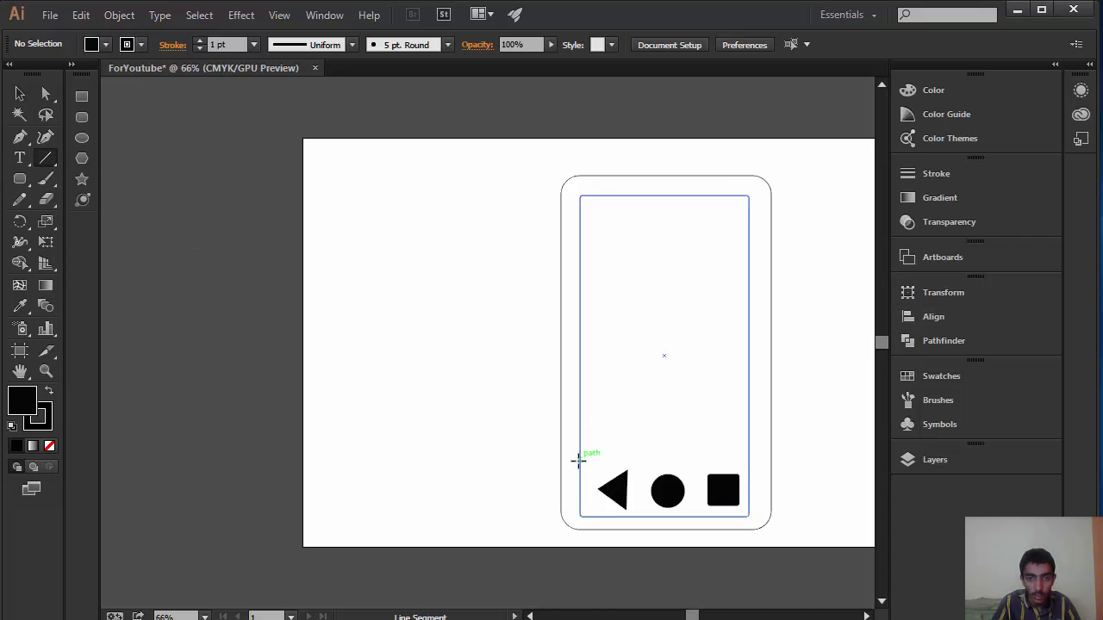
{"action": "left_click_drag", "start_coordinate": [583, 466], "coordinate": [748, 465]}
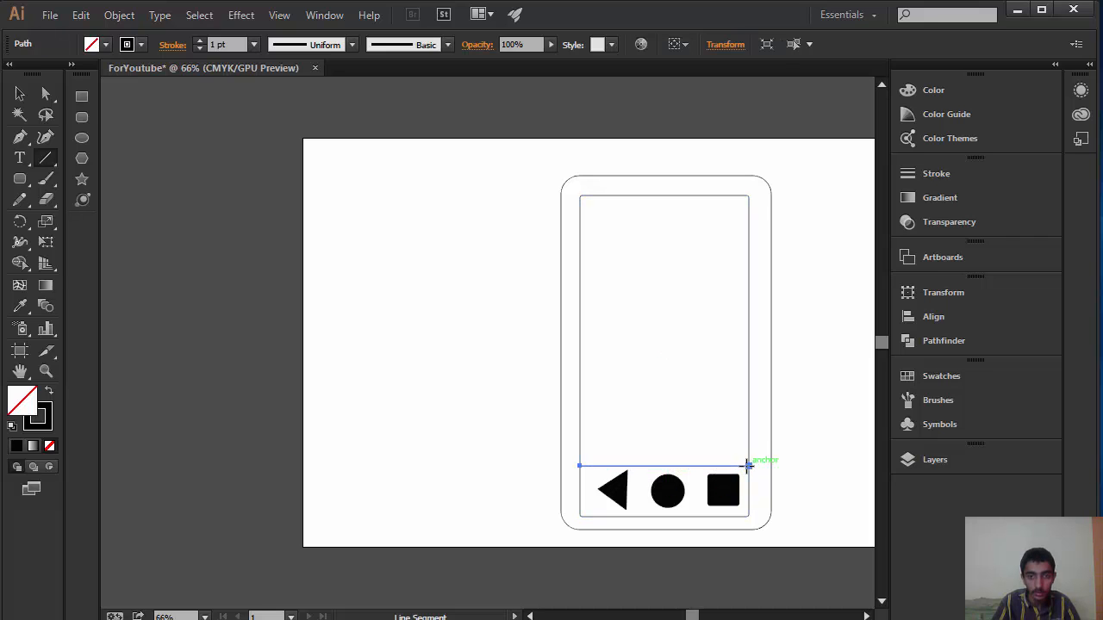
{"action": "left_click", "coordinate": [20, 93]}
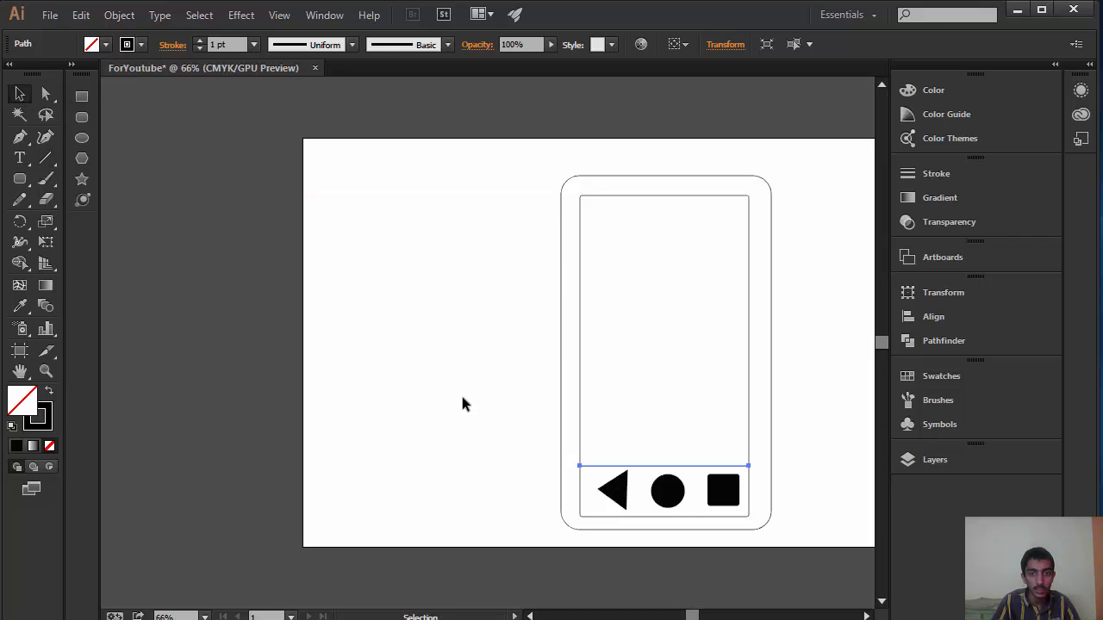
{"action": "left_click", "coordinate": [514, 406]}
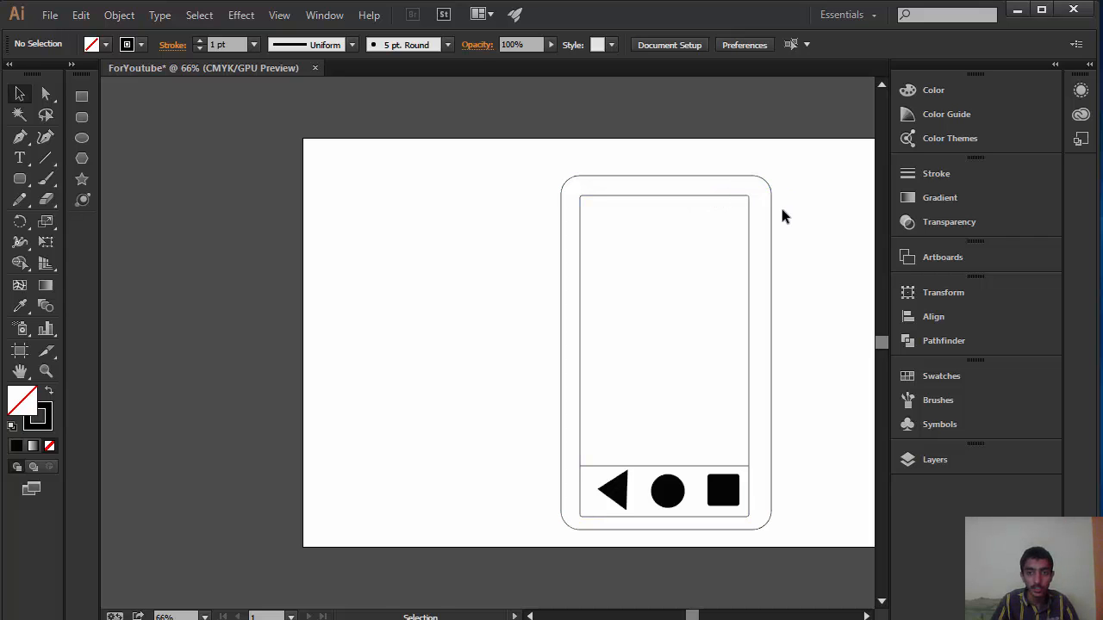
Step: Draw a circle outside the phone's upper right corner and a smaller concentric circle inside it with the Ellipse tool
{"action": "key", "text": "z"}
{"action": "left_click_drag", "start_coordinate": [694, 249], "coordinate": [510, 276]}
{"action": "key", "text": "space"}
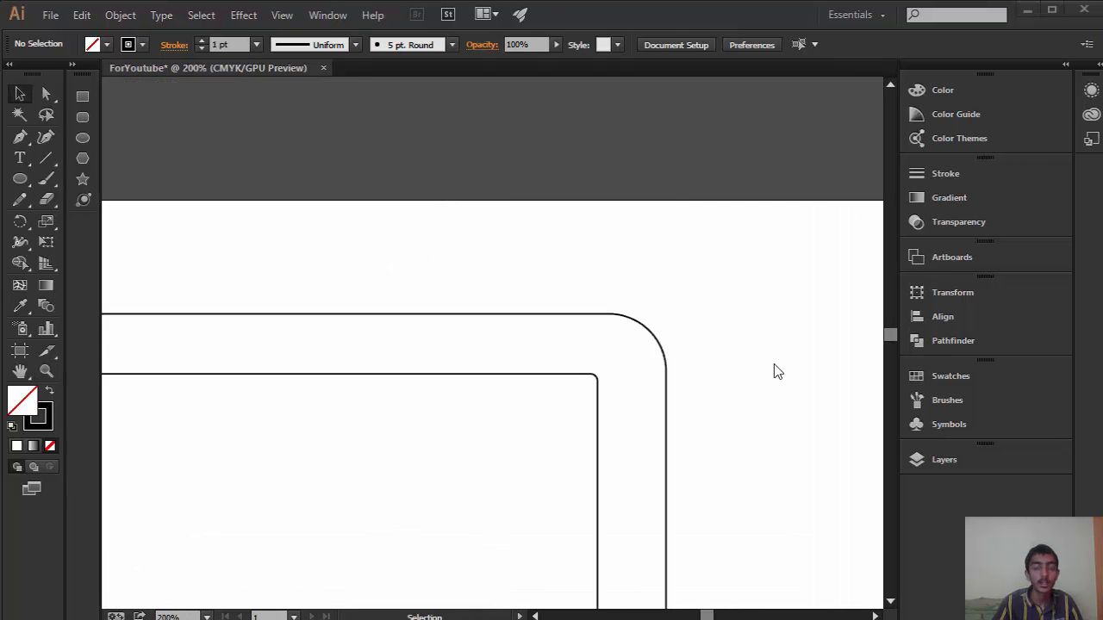
{"action": "left_click", "coordinate": [90, 138]}
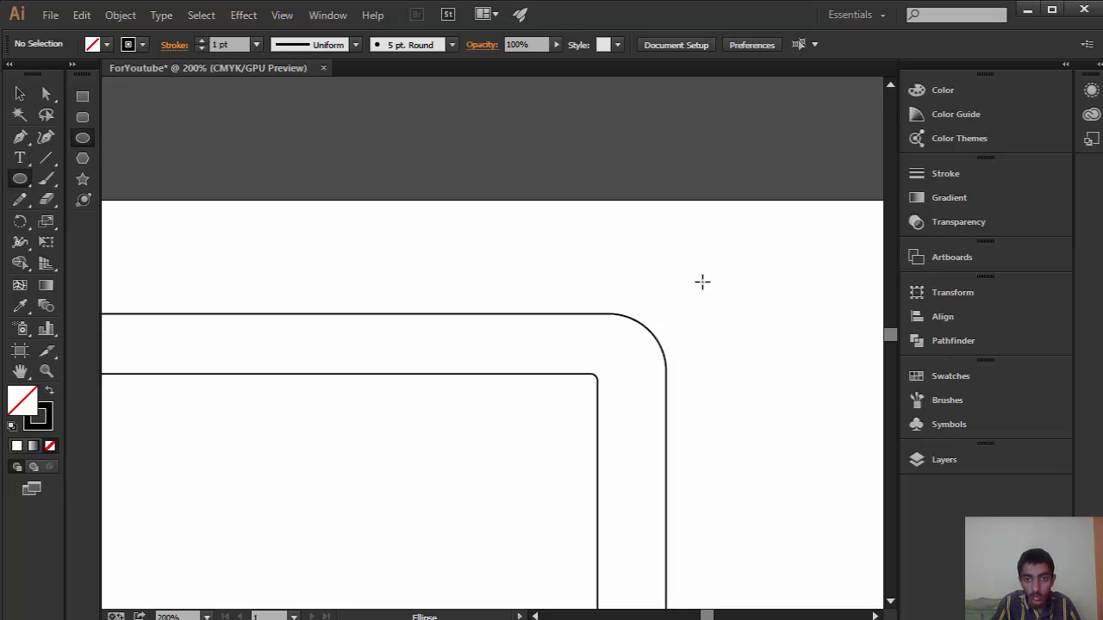
{"action": "left_click_drag", "start_coordinate": [704, 263], "coordinate": [800, 359]}
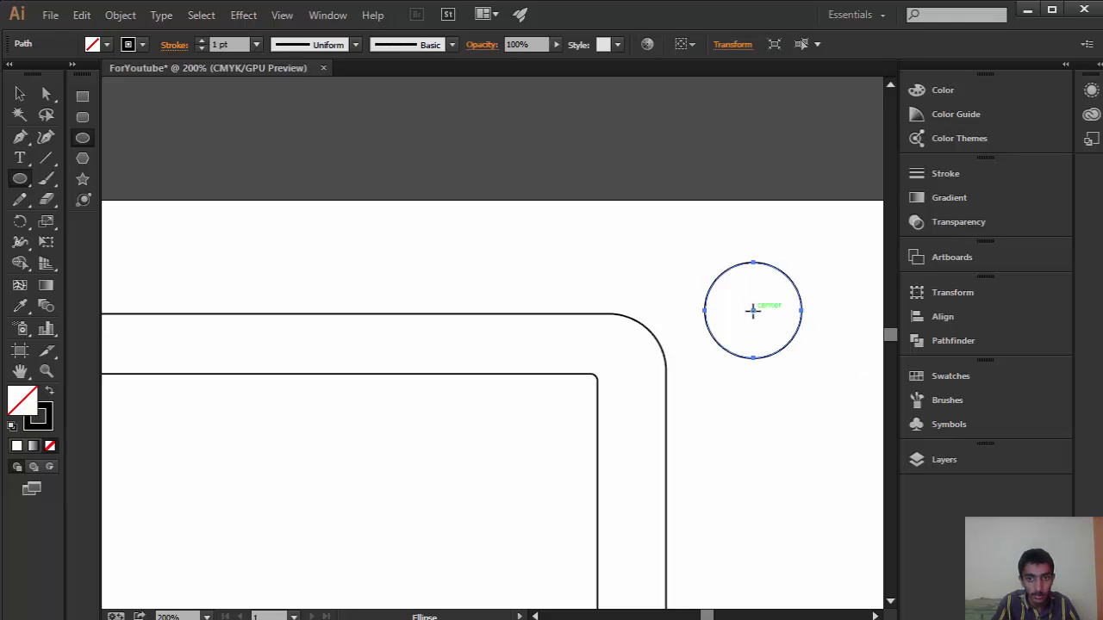
{"action": "left_click_drag", "start_coordinate": [753, 311], "coordinate": [731, 337]}
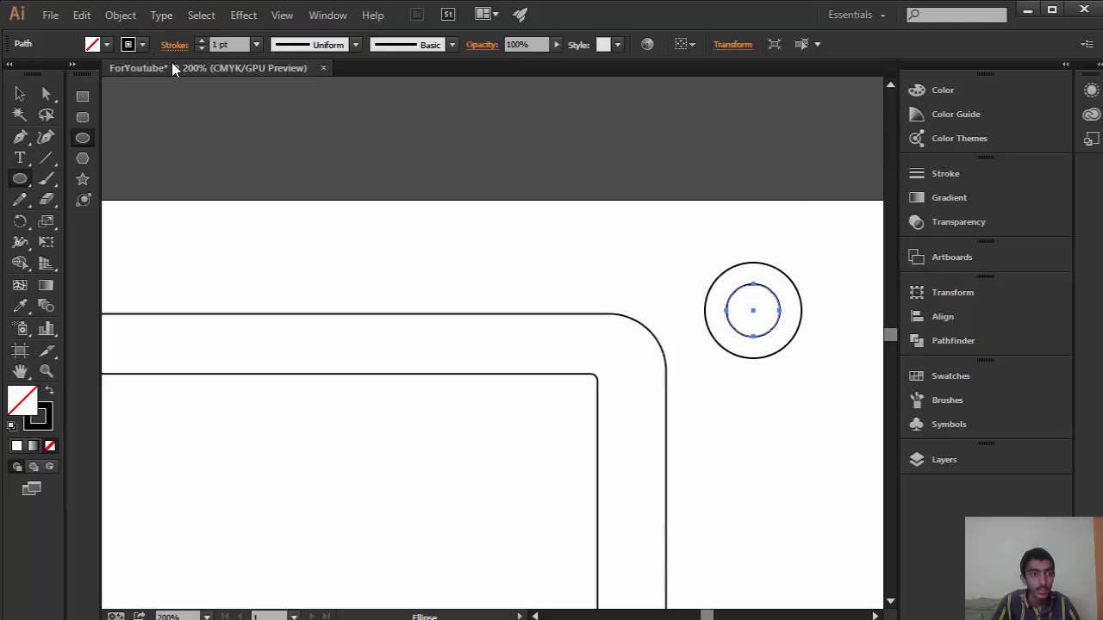
Step: Fill the inner circle outside the phone's upper right corner with near-black (050000), and deselect it
{"action": "double_click", "coordinate": [14, 401]}
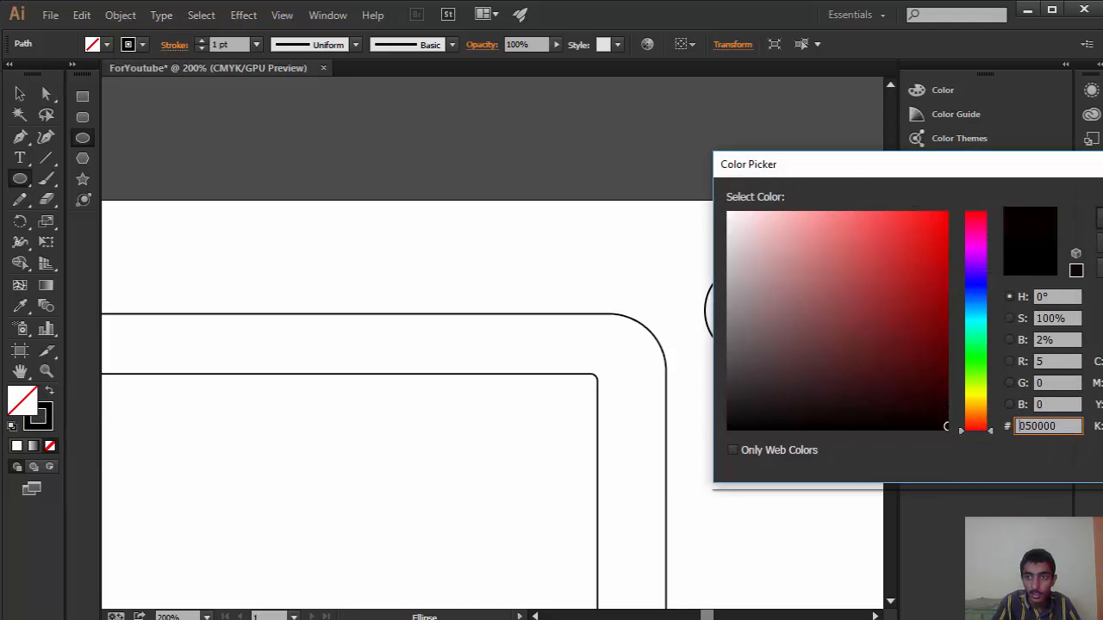
{"action": "key", "text": "Return"}
{"action": "left_click", "coordinate": [827, 319]}
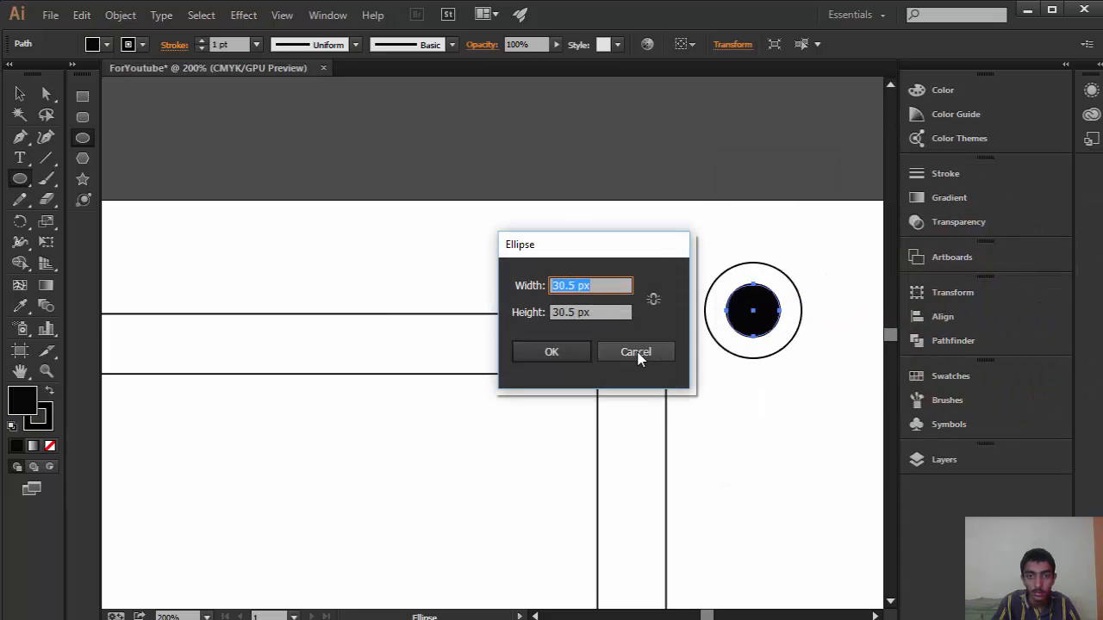
{"action": "left_click", "coordinate": [636, 351]}
{"action": "left_click", "coordinate": [793, 313]}
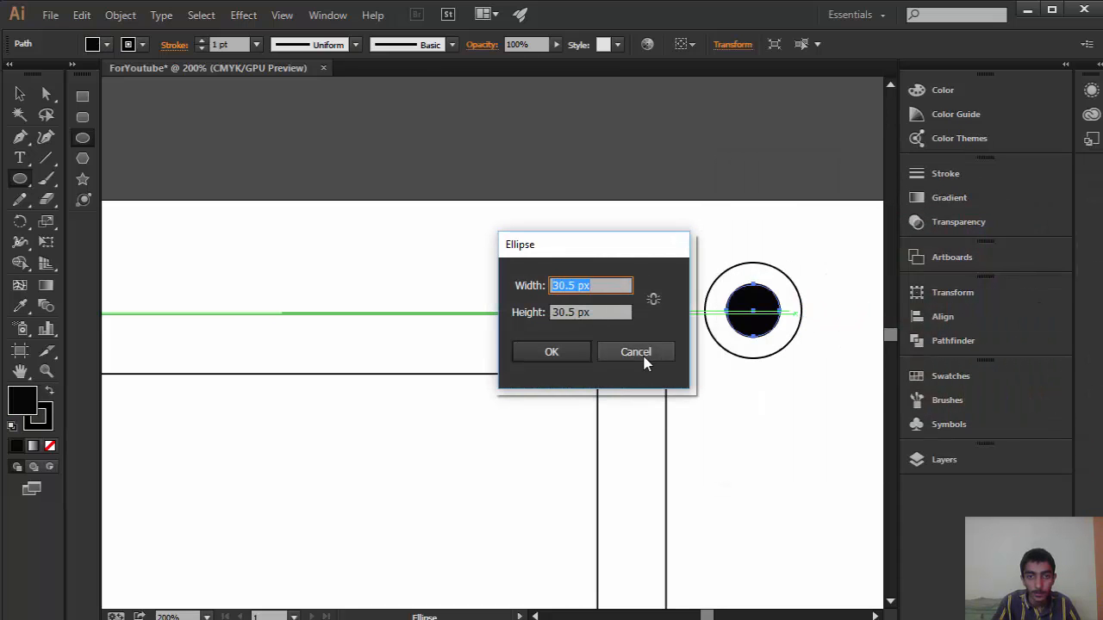
{"action": "left_click", "coordinate": [635, 351]}
{"action": "left_click", "coordinate": [20, 93]}
{"action": "left_click", "coordinate": [827, 272]}
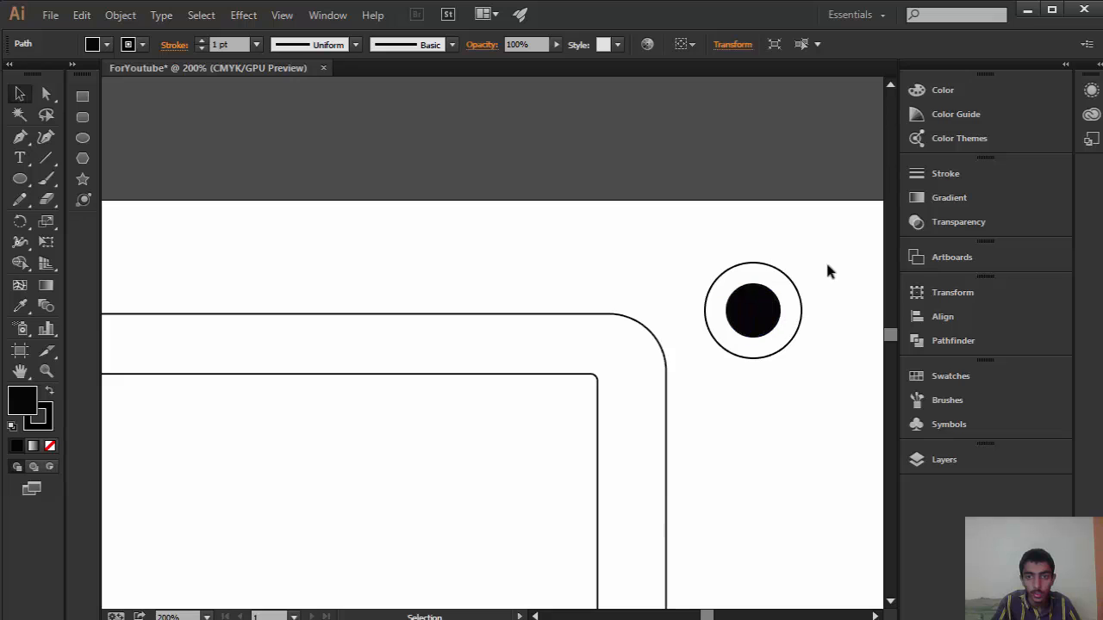
Step: Select both concentric circles and move them onto the phone's upper bezel, right of its centre
{"action": "left_click_drag", "start_coordinate": [837, 245], "coordinate": [734, 300]}
{"action": "left_click", "coordinate": [820, 262]}
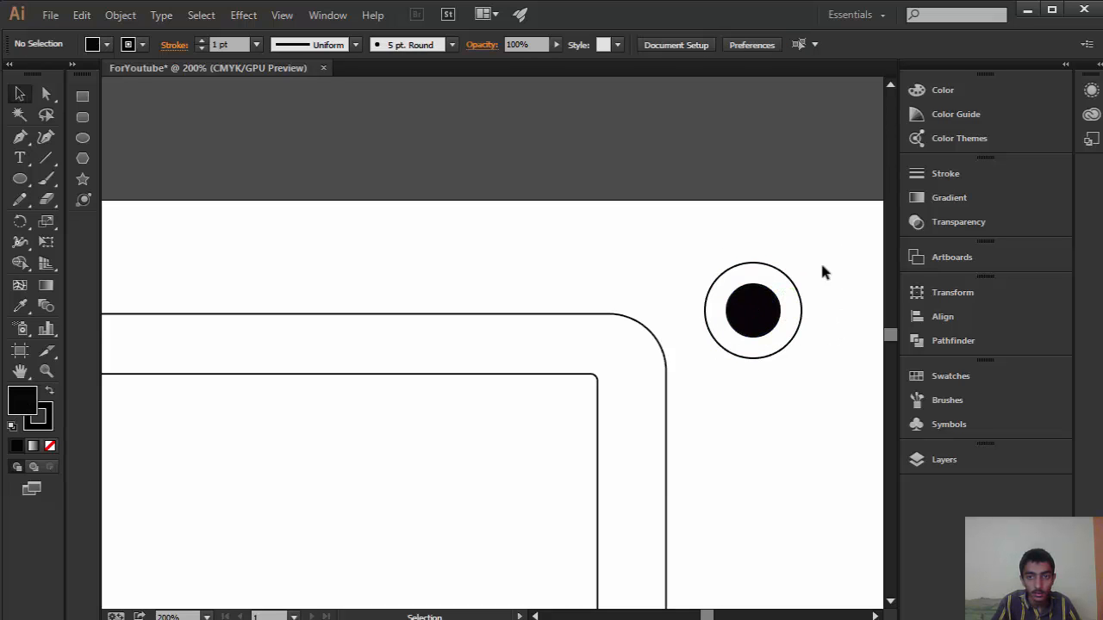
{"action": "left_click_drag", "start_coordinate": [820, 261], "coordinate": [447, 345]}
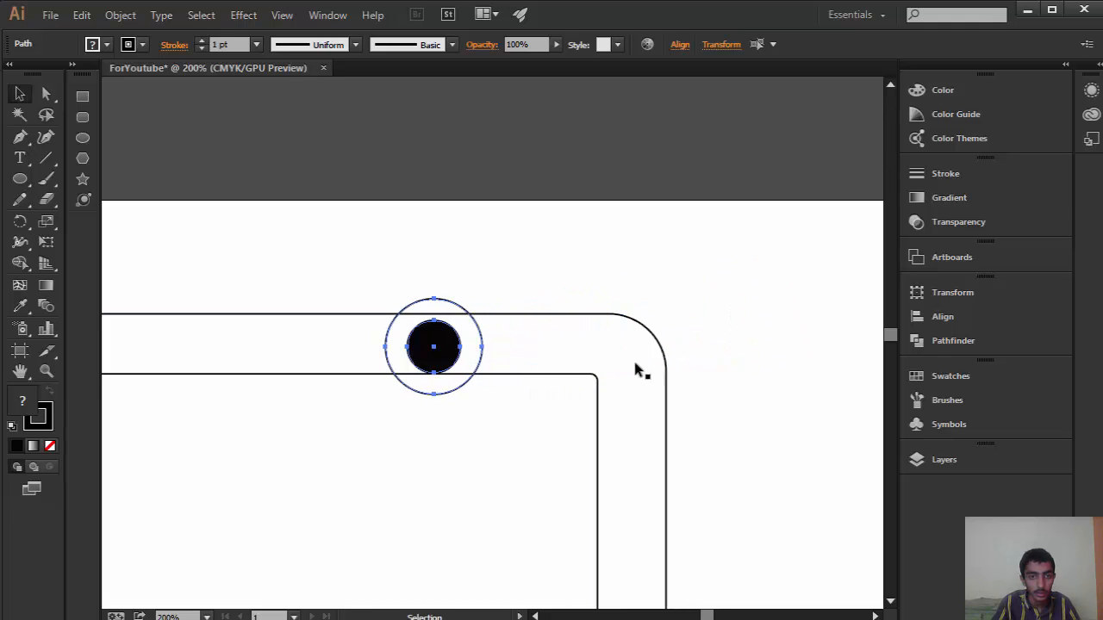
Step: Scale the two camera circles down together to fit the upper bezel, centre them vertically in it, and deselect them
{"action": "key", "text": "e"}
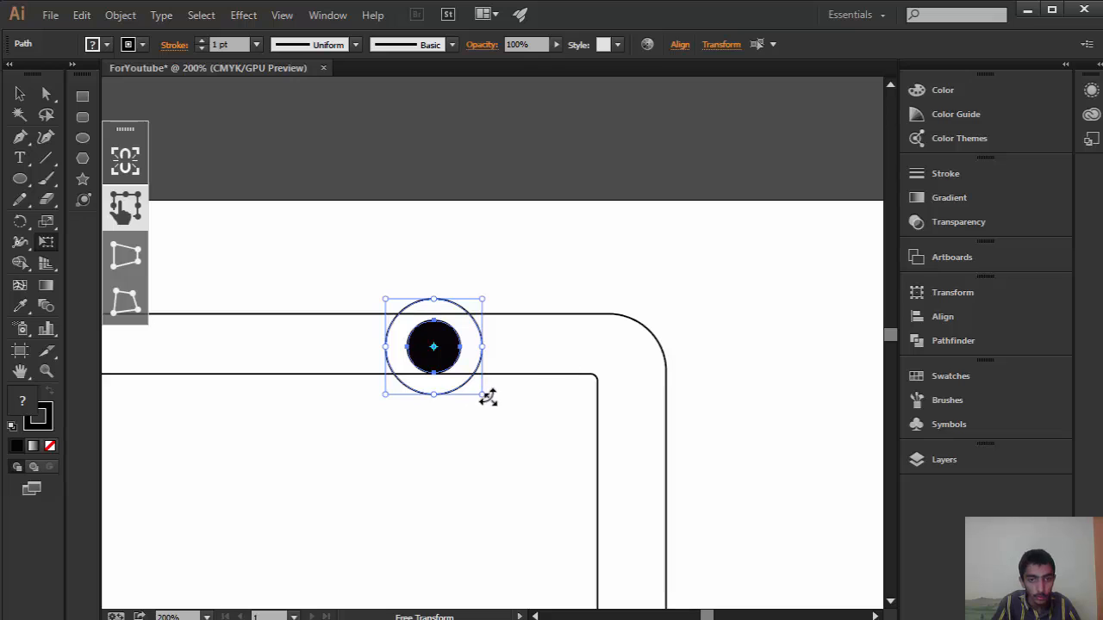
{"action": "left_click_drag", "start_coordinate": [478, 395], "coordinate": [440, 353]}
{"action": "left_click", "coordinate": [20, 93]}
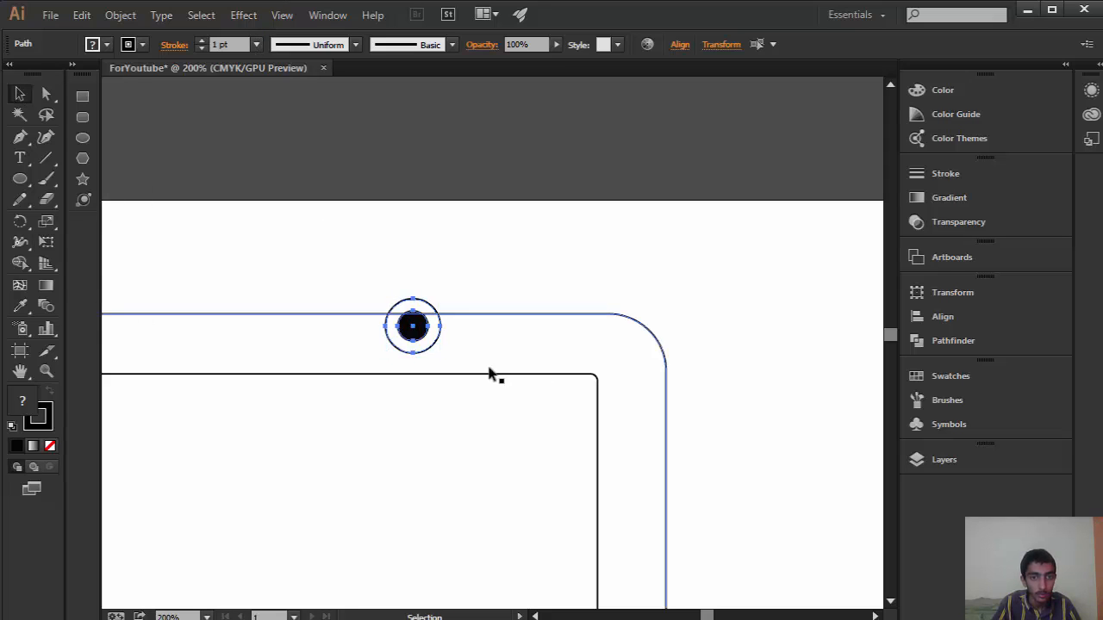
{"action": "left_click_drag", "start_coordinate": [420, 331], "coordinate": [445, 353]}
{"action": "left_click", "coordinate": [527, 257]}
Step: Fill the phone body's outer rounded rectangle with a dark greyish brown using the Color Picker, and deselect it
{"action": "scroll", "coordinate": [572, 297], "scroll_direction": "down", "scroll_amount": 4}
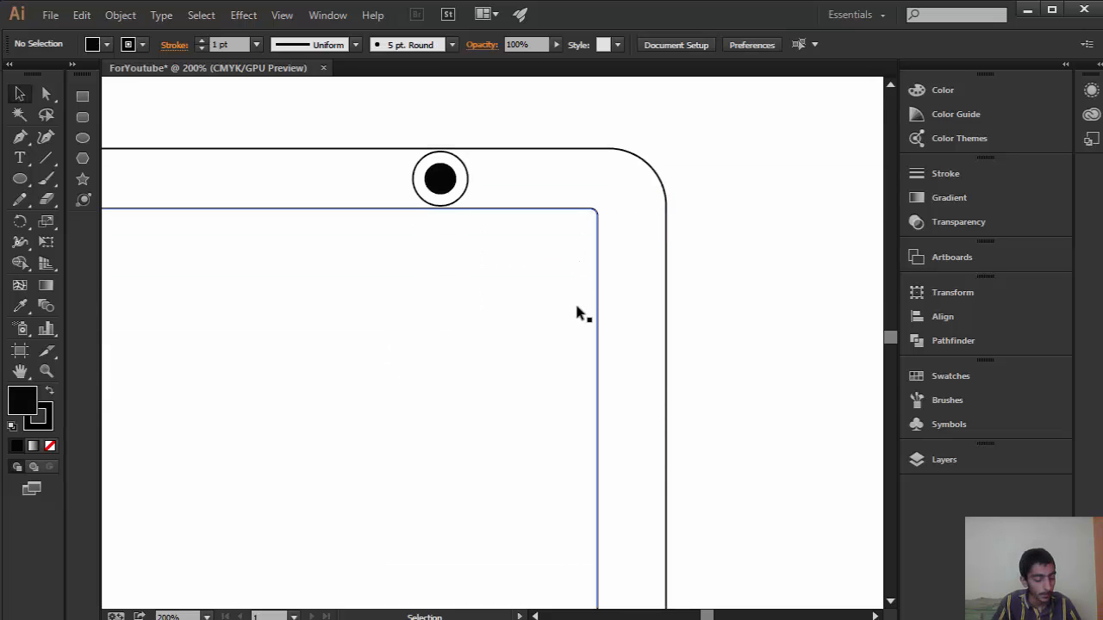
{"action": "key", "text": "z"}
{"action": "left_click_drag", "start_coordinate": [575, 302], "coordinate": [604, 371]}
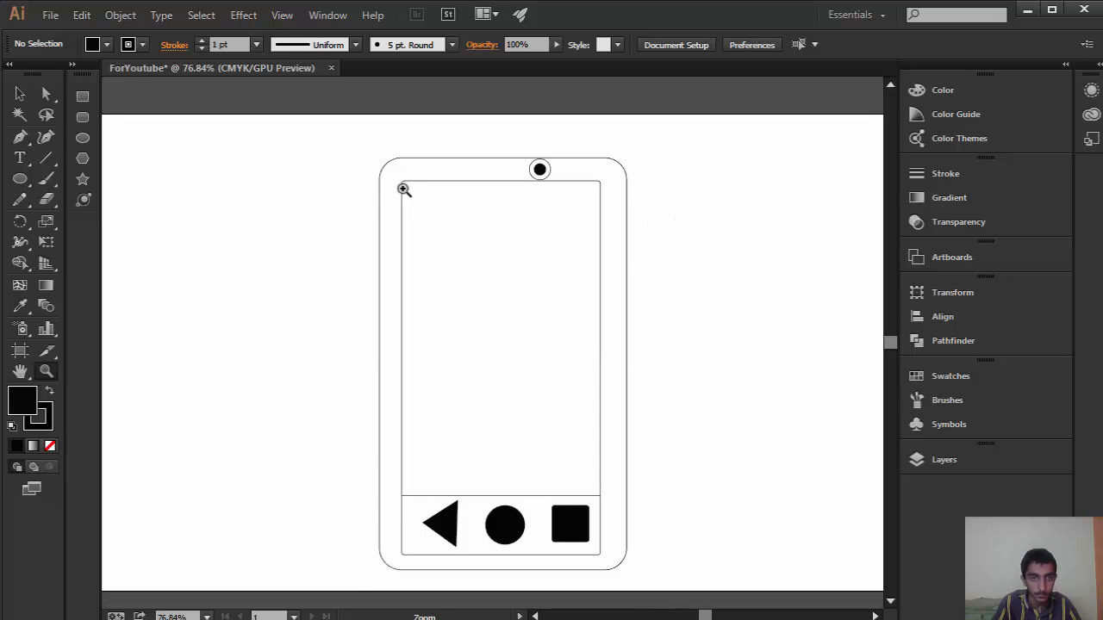
{"action": "left_click", "coordinate": [20, 93]}
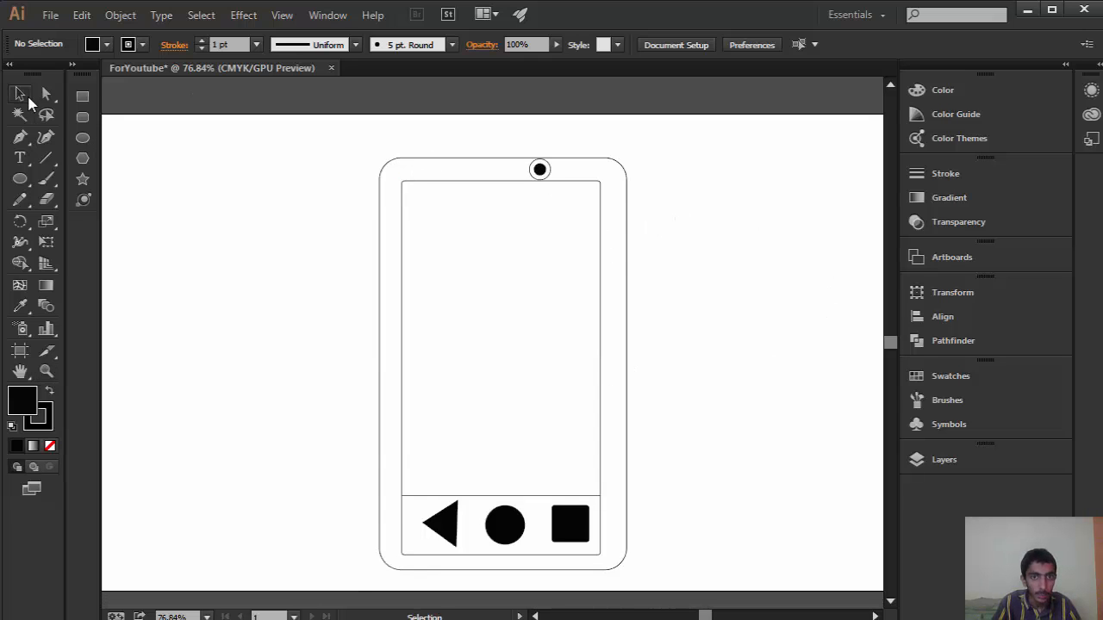
{"action": "left_click", "coordinate": [620, 199]}
{"action": "double_click", "coordinate": [24, 398]}
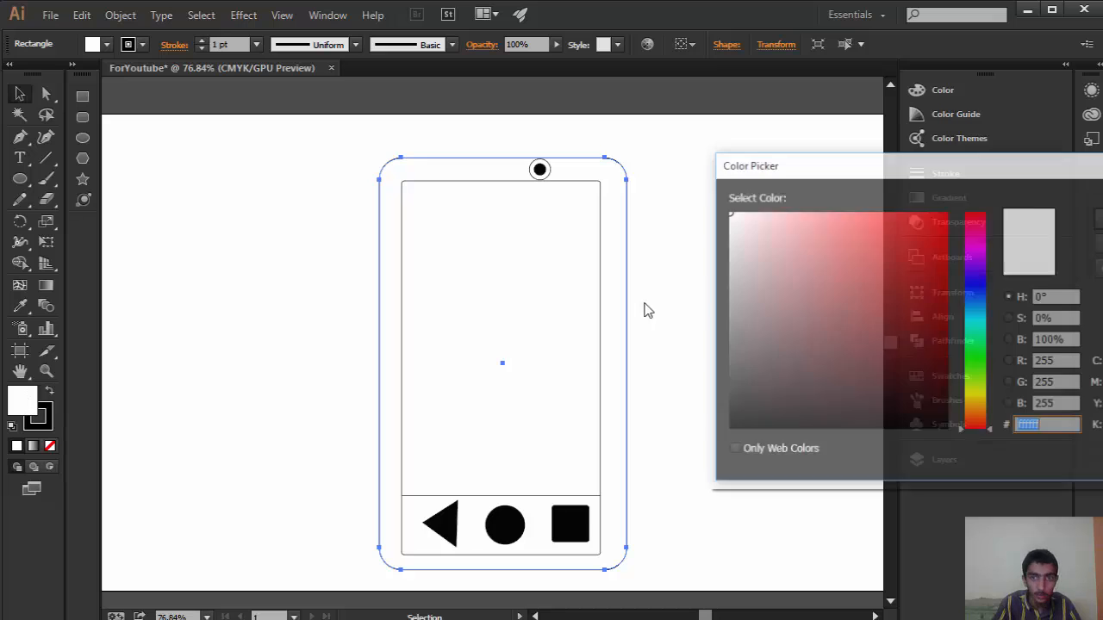
{"action": "left_click", "coordinate": [843, 314]}
{"action": "mouse_move", "coordinate": [889, 285]}
{"action": "left_mouse_down"}
{"action": "mouse_move", "coordinate": [793, 298]}
{"action": "mouse_move", "coordinate": [775, 371]}
{"action": "left_mouse_up"}
{"action": "key", "text": "Return"}
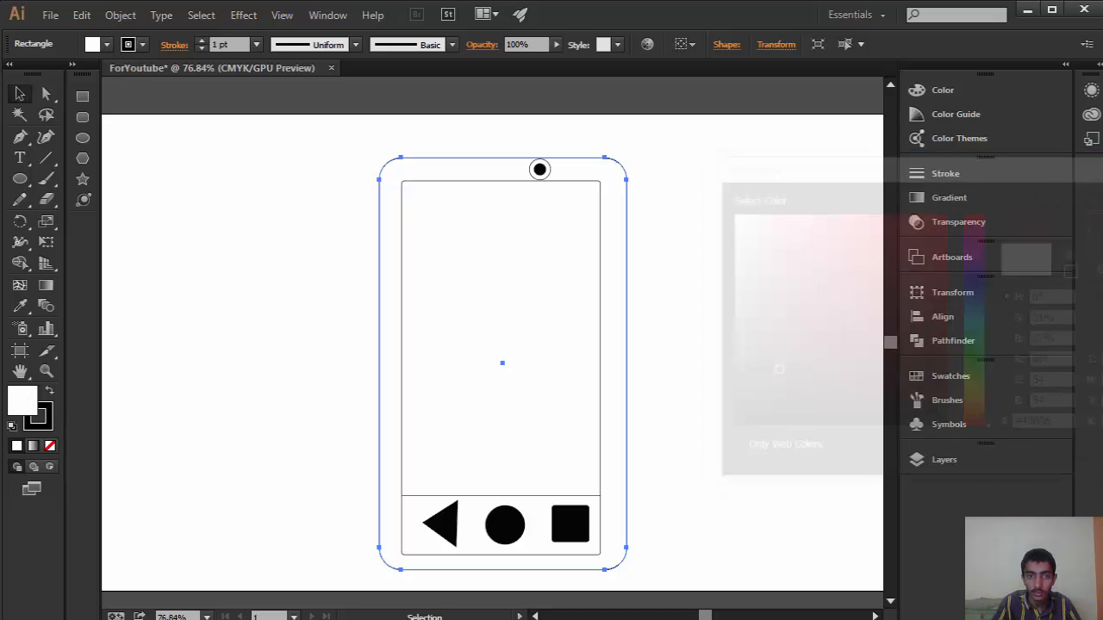
{"action": "left_click", "coordinate": [751, 310]}
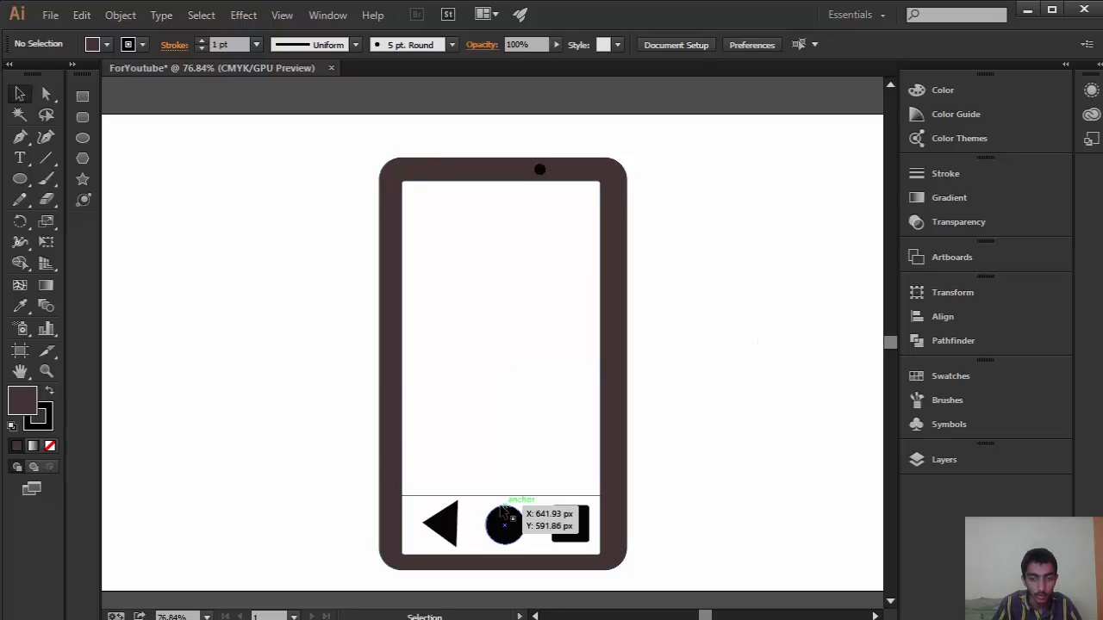
Step: Fill the back-button triangle with pure red (ff0000)
{"action": "left_click", "coordinate": [446, 528]}
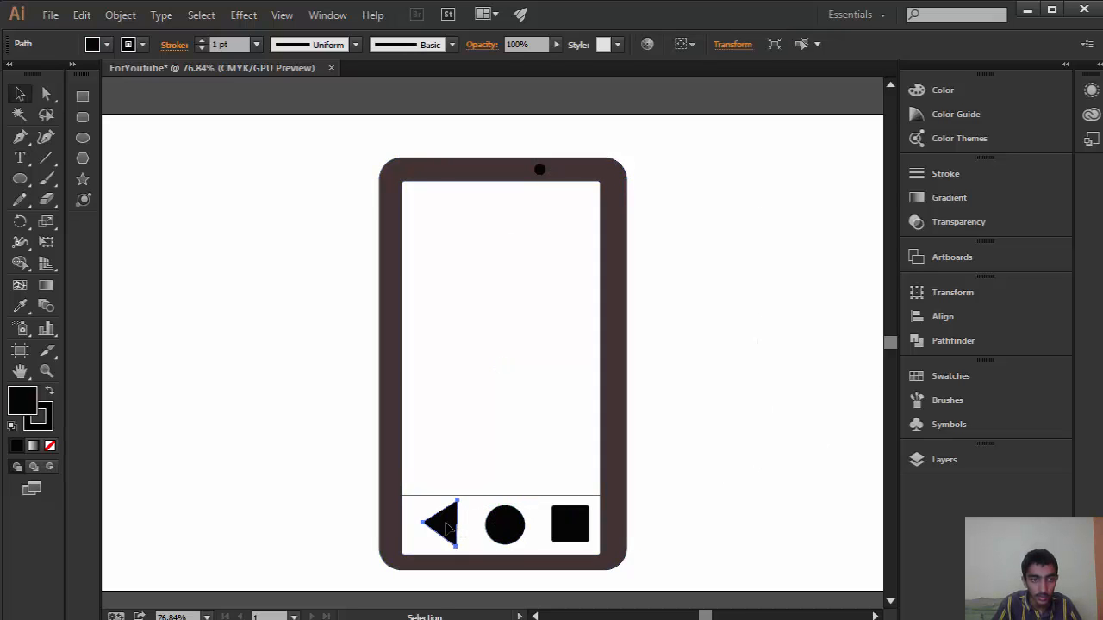
{"action": "double_click", "coordinate": [29, 410]}
{"action": "left_click_drag", "start_coordinate": [911, 284], "coordinate": [947, 211]}
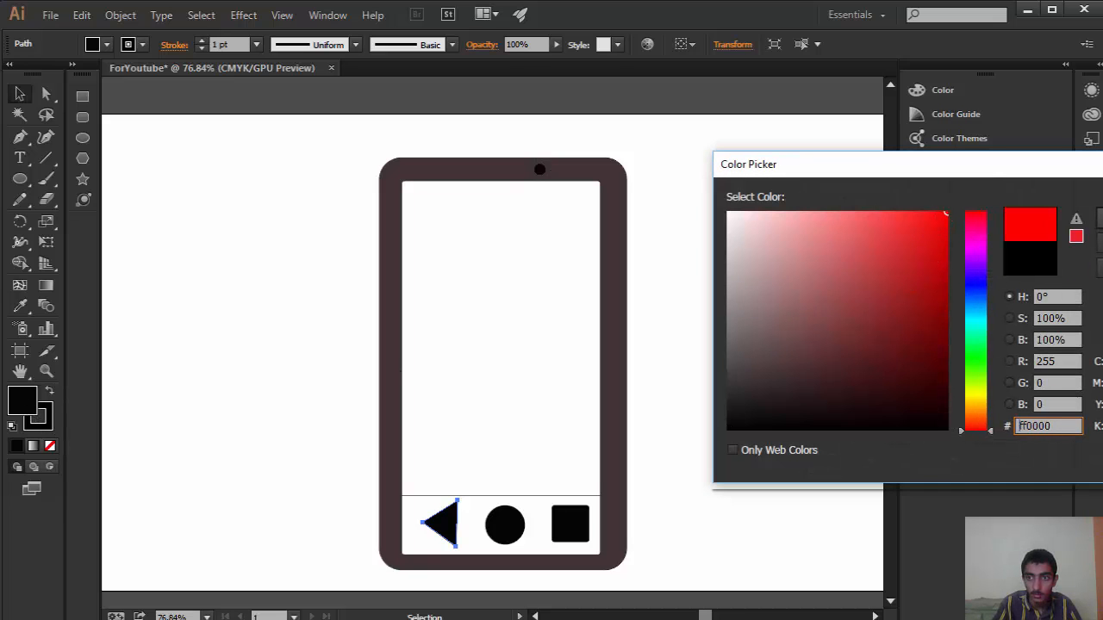
{"action": "key", "text": "Return"}
Step: Fill the home-button circle with bright red to match the triangle
{"action": "left_click", "coordinate": [510, 536]}
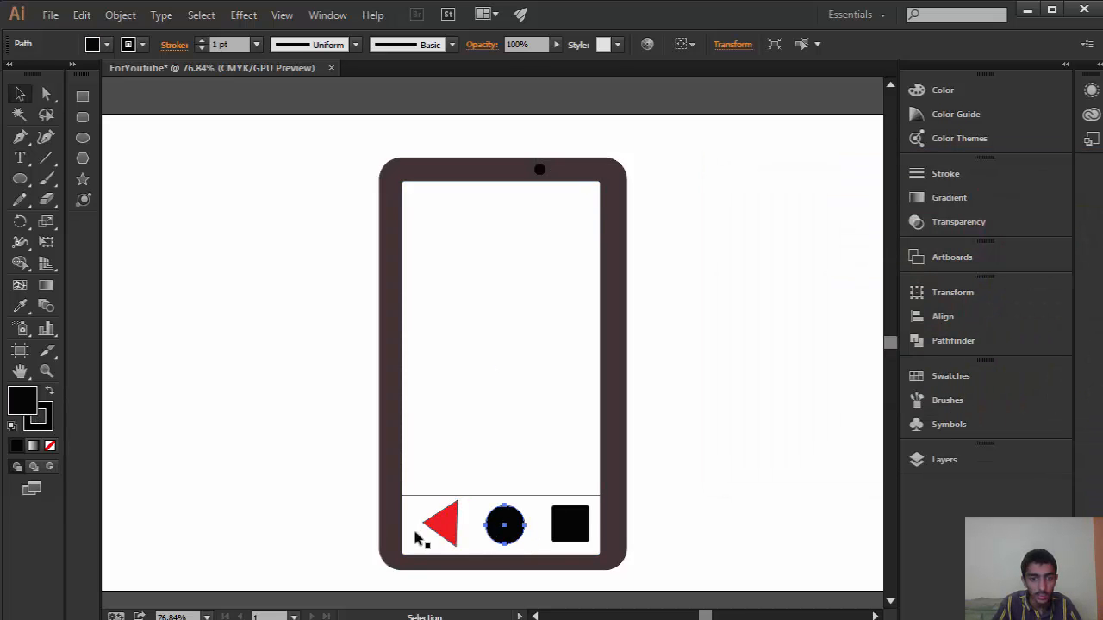
{"action": "double_click", "coordinate": [31, 405]}
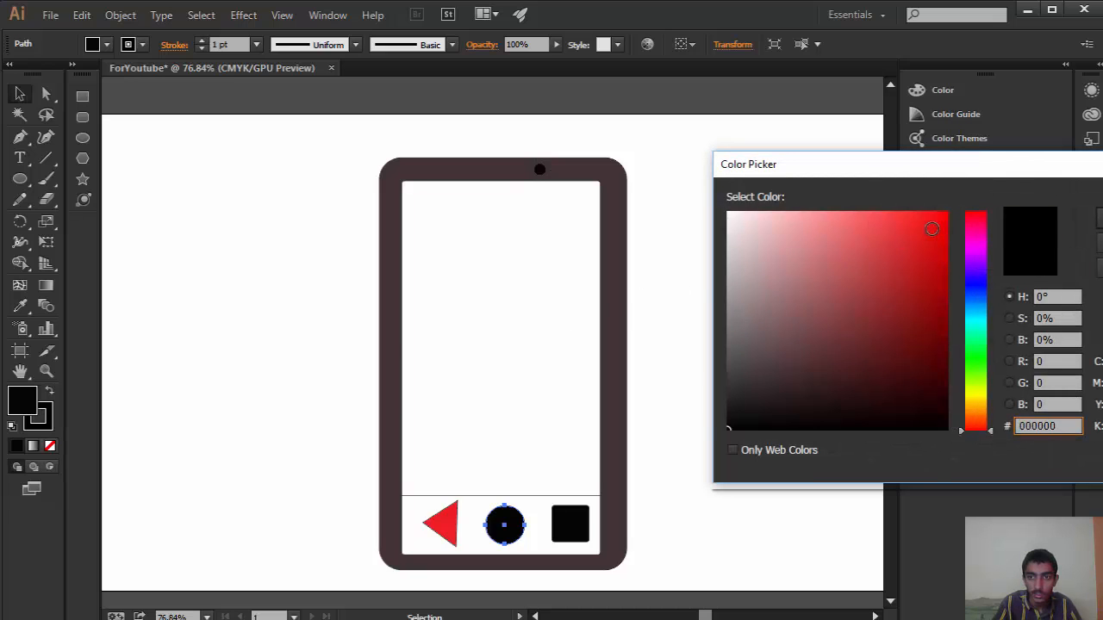
{"action": "left_click_drag", "start_coordinate": [932, 228], "coordinate": [948, 211]}
{"action": "key", "text": "Return"}
Step: Fill the rounded square navigation button with red (f40000), and deselect it
{"action": "left_click", "coordinate": [570, 524]}
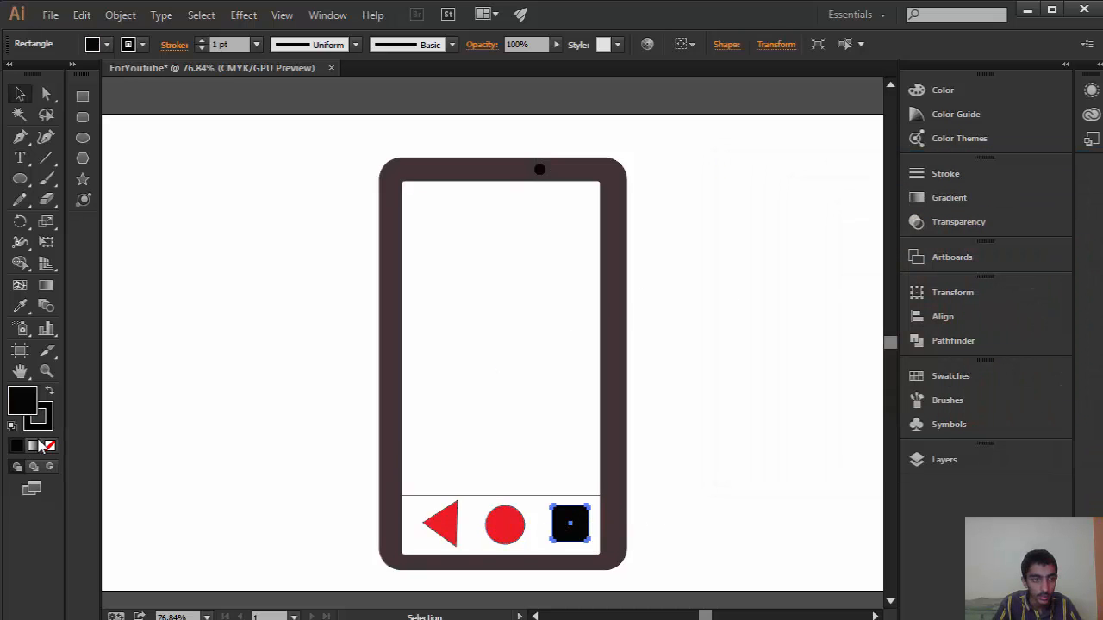
{"action": "double_click", "coordinate": [31, 405]}
{"action": "mouse_move", "coordinate": [834, 259]}
{"action": "left_mouse_down"}
{"action": "mouse_move", "coordinate": [916, 229]}
{"action": "mouse_move", "coordinate": [1100, 215]}
{"action": "left_mouse_up"}
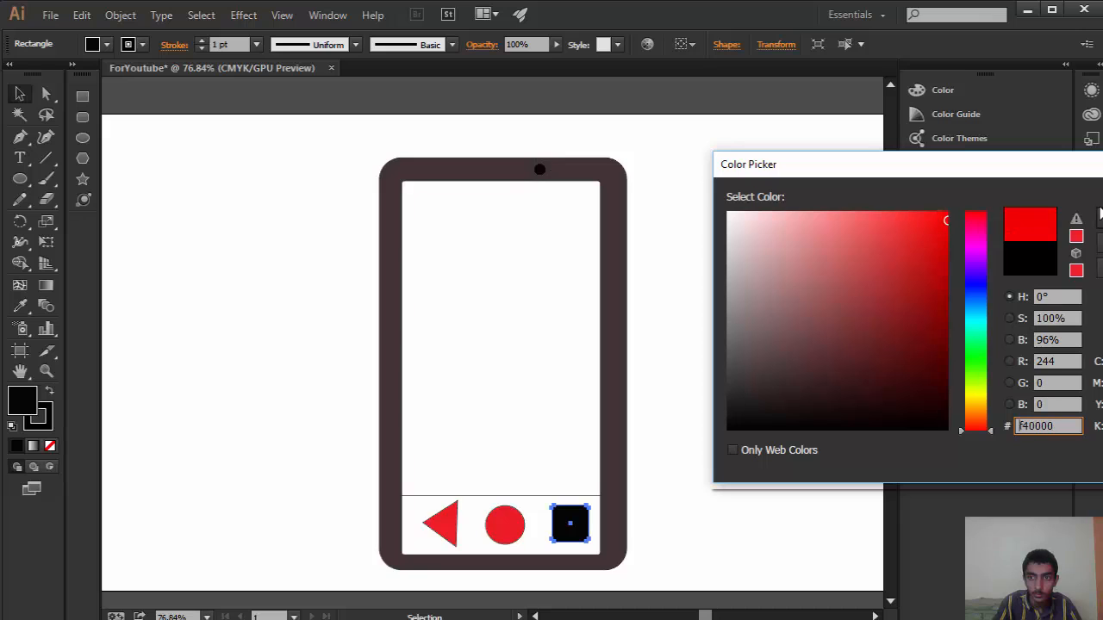
{"action": "key", "text": "Return"}
{"action": "left_click", "coordinate": [825, 297]}
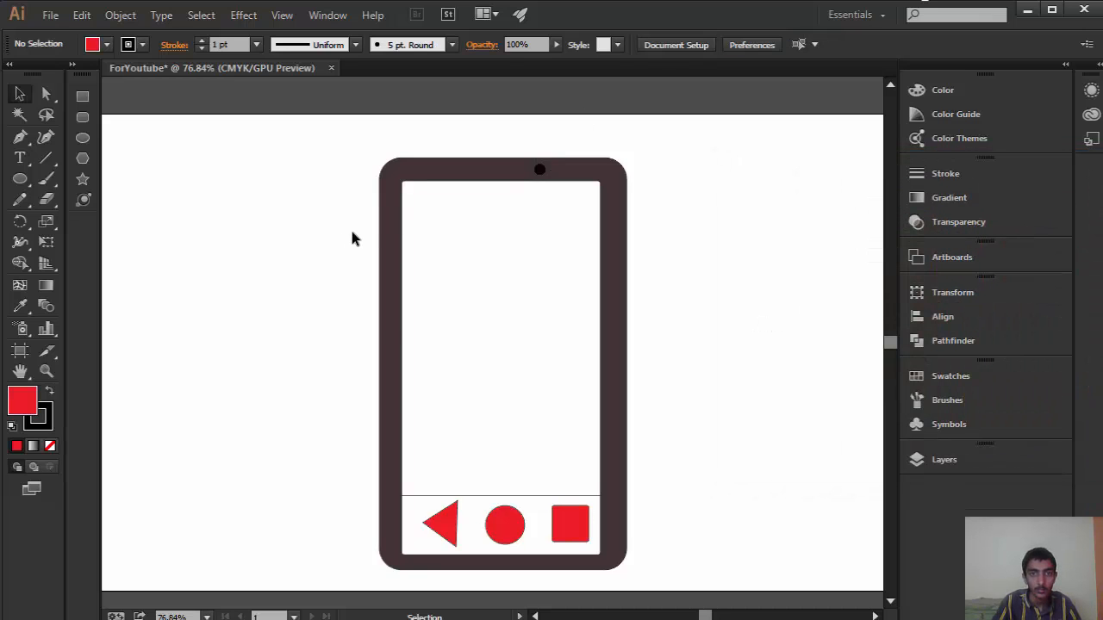
Step: Draw a horizontal rounded rectangle about 152 by 17 px, corner radius 14 px, in the upper bezel left of the camera circles
{"action": "scroll", "coordinate": [597, 150], "scroll_direction": "up", "scroll_amount": 1}
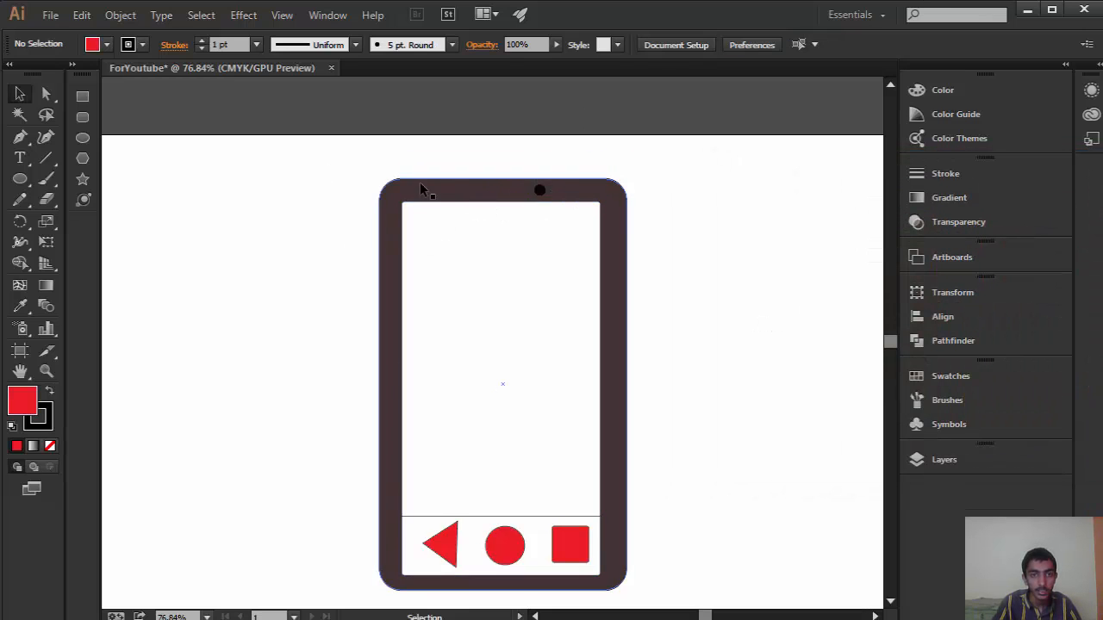
{"action": "key", "text": "z"}
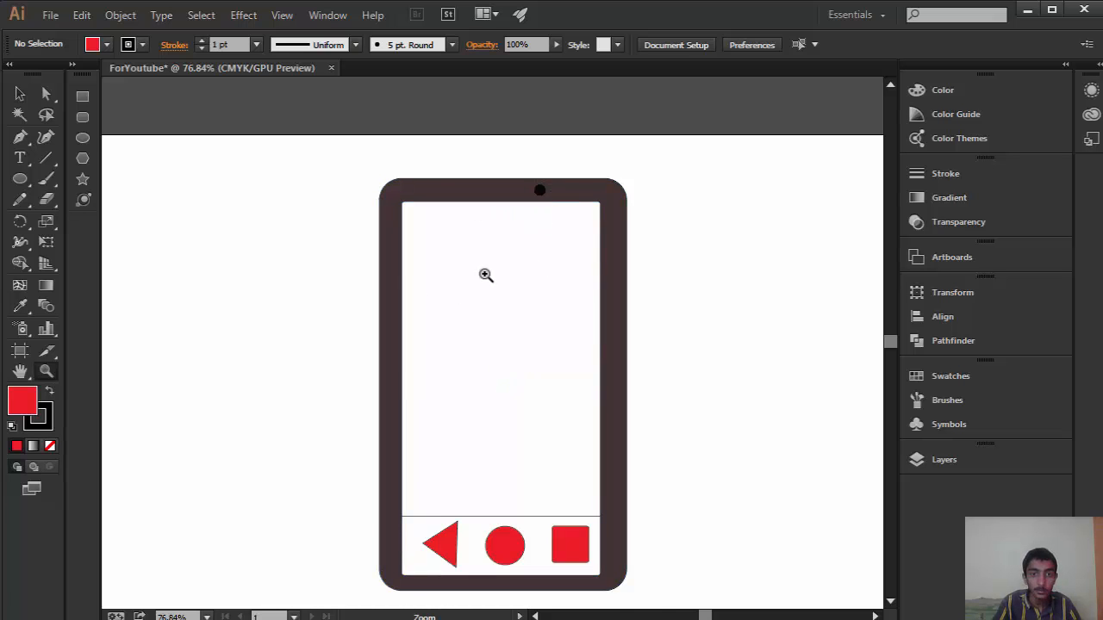
{"action": "left_click_drag", "start_coordinate": [485, 275], "coordinate": [762, 158]}
{"action": "scroll", "coordinate": [475, 322], "scroll_direction": "up", "scroll_amount": 4}
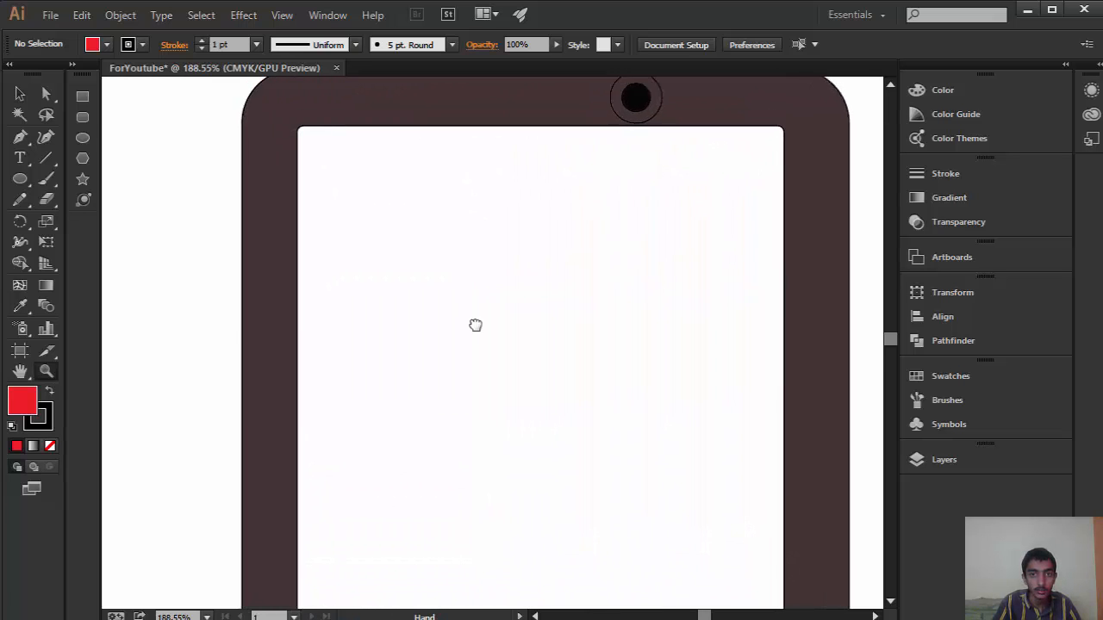
{"action": "left_click_drag", "start_coordinate": [482, 301], "coordinate": [533, 333]}
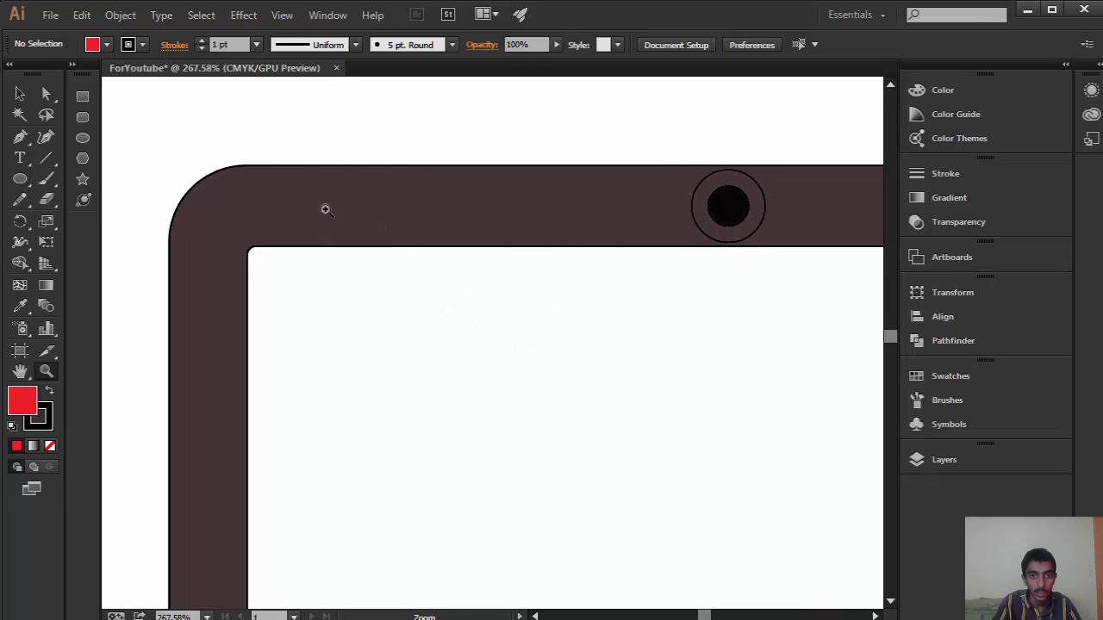
{"action": "left_click", "coordinate": [82, 116]}
{"action": "left_click_drag", "start_coordinate": [295, 187], "coordinate": [615, 209]}
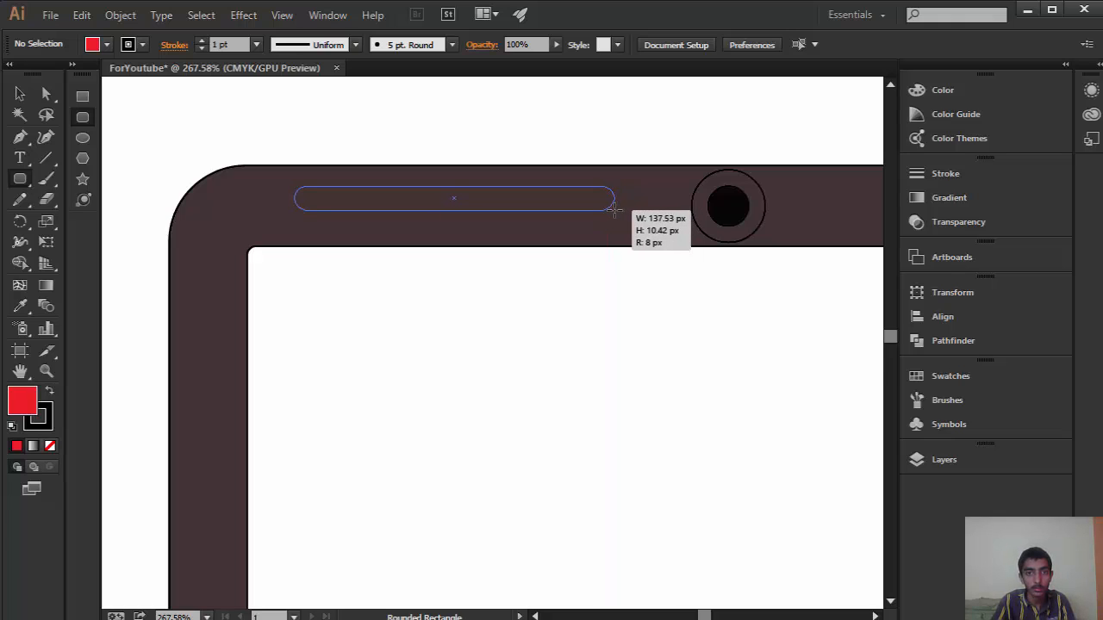
{"action": "left_click_drag", "start_coordinate": [615, 209], "coordinate": [649, 226]}
{"action": "key", "text": "shift"}
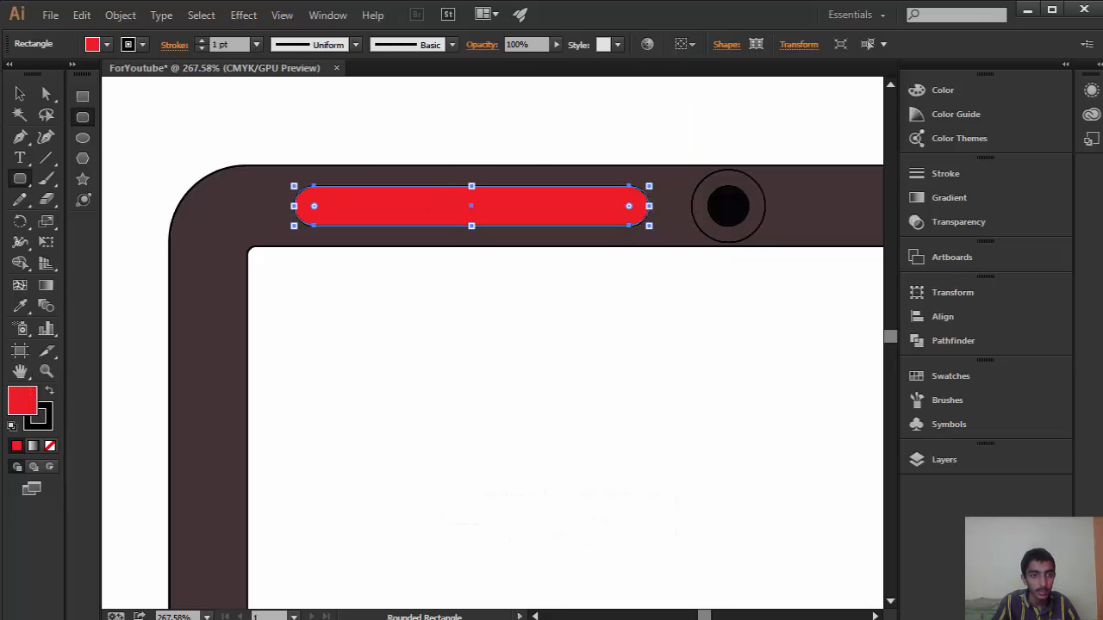
Step: Fill the rounded speaker slot in the upper bezel with near-white (fff8f8), and deselect it
{"action": "double_click", "coordinate": [22, 404]}
{"action": "left_click_drag", "start_coordinate": [810, 284], "coordinate": [730, 210]}
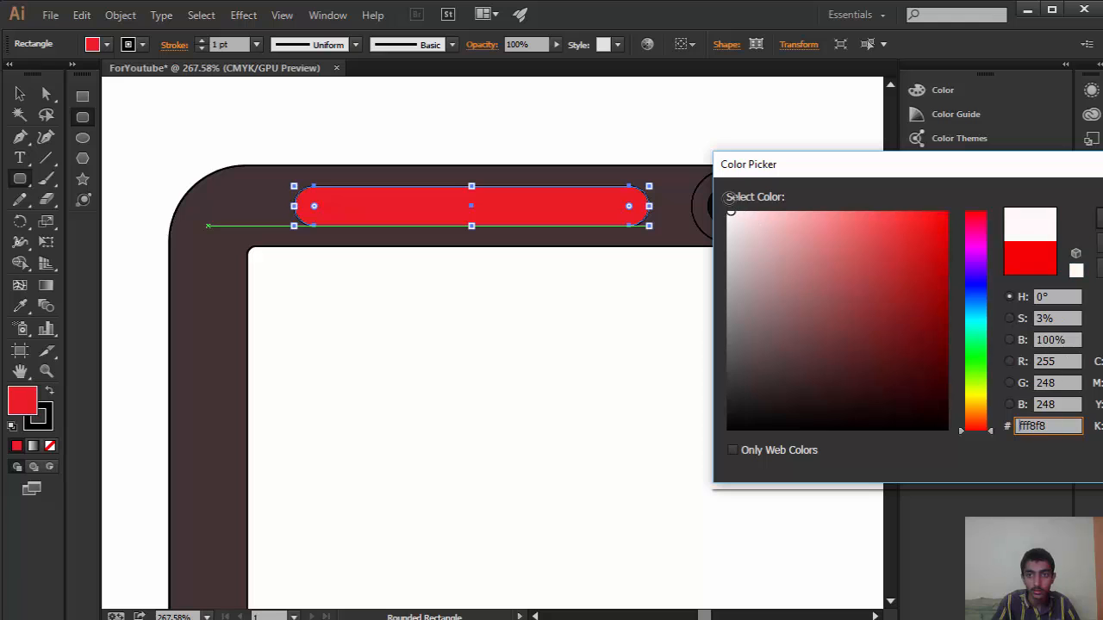
{"action": "key", "text": "Return"}
{"action": "left_click", "coordinate": [654, 135]}
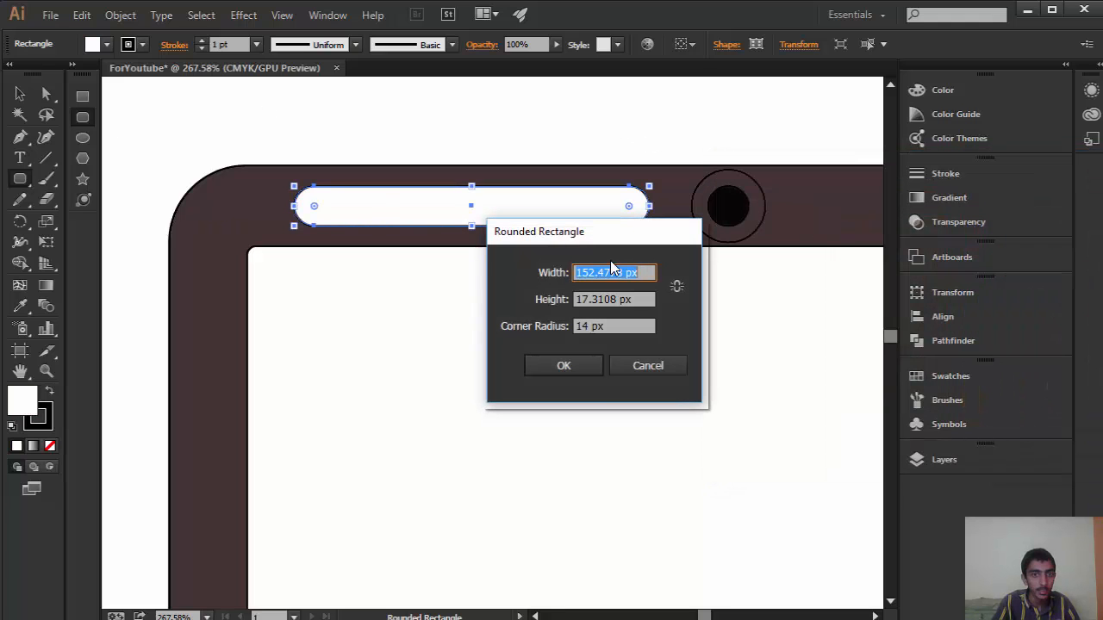
{"action": "left_click", "coordinate": [635, 370]}
{"action": "left_click", "coordinate": [22, 99]}
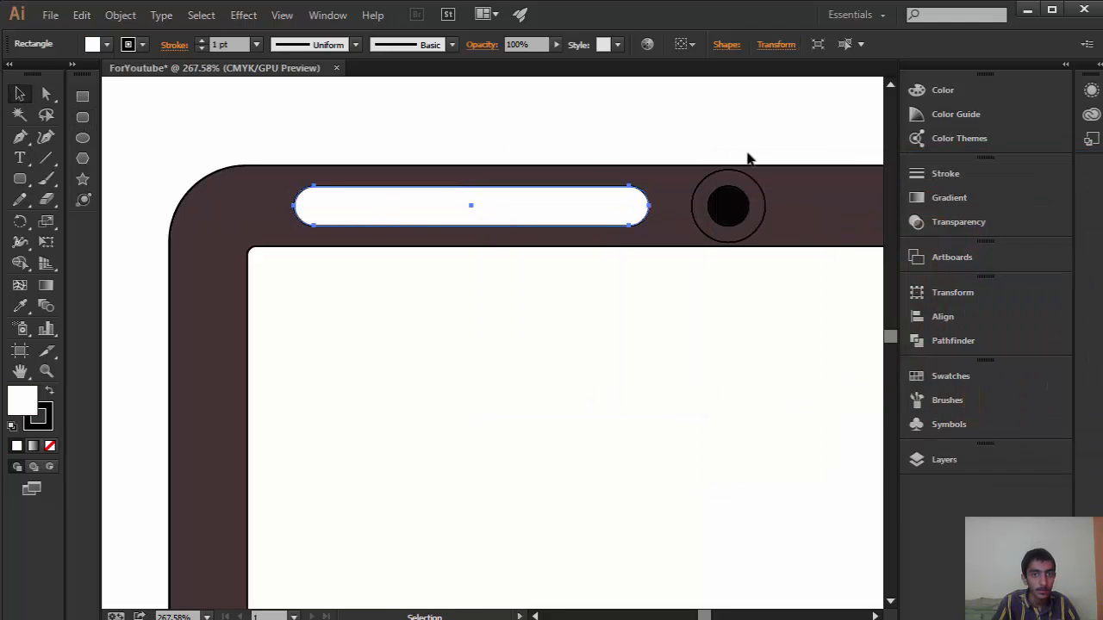
{"action": "left_click", "coordinate": [748, 154]}
Step: Draw a vertical line across the speaker slot's full height near its left rounded end
{"action": "key", "text": "z"}
{"action": "left_click_drag", "start_coordinate": [422, 381], "coordinate": [519, 362]}
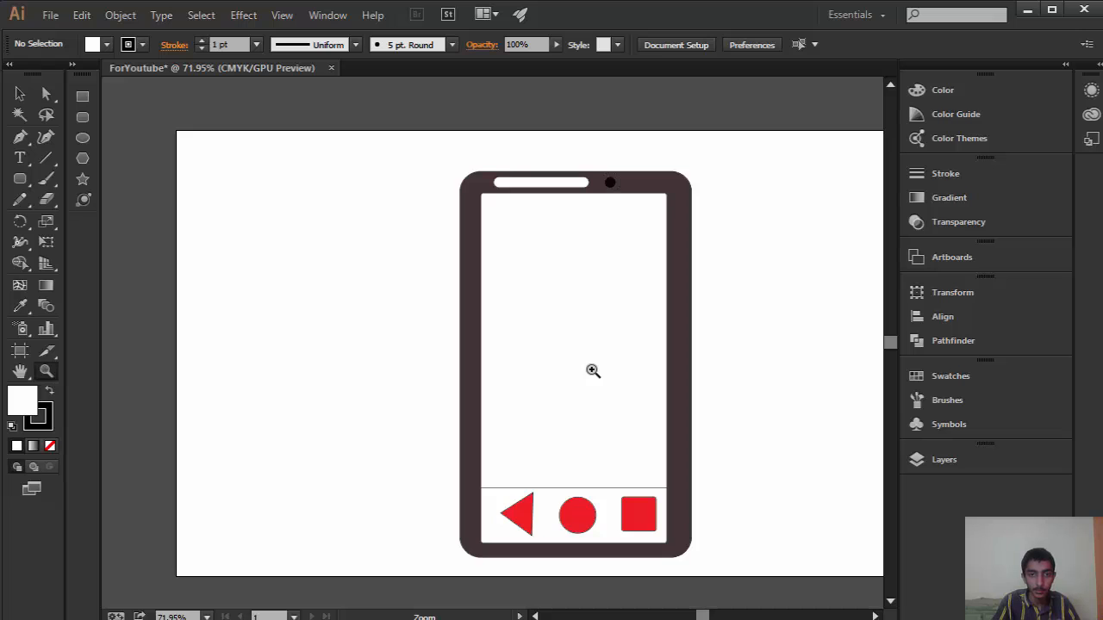
{"action": "left_click_drag", "start_coordinate": [502, 310], "coordinate": [674, 175]}
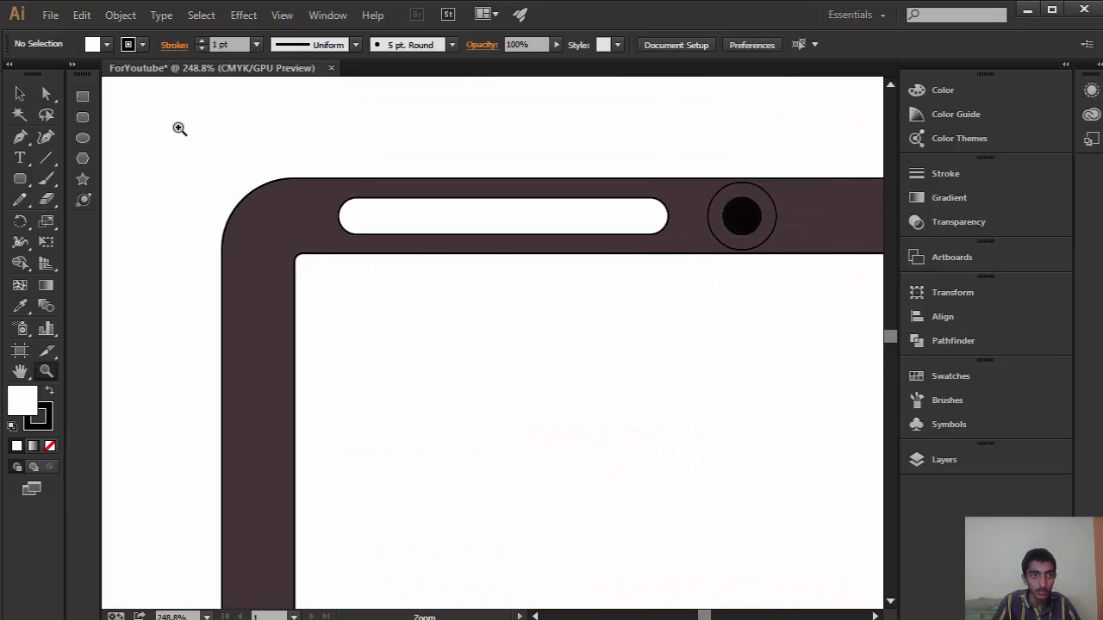
{"action": "left_click", "coordinate": [46, 158]}
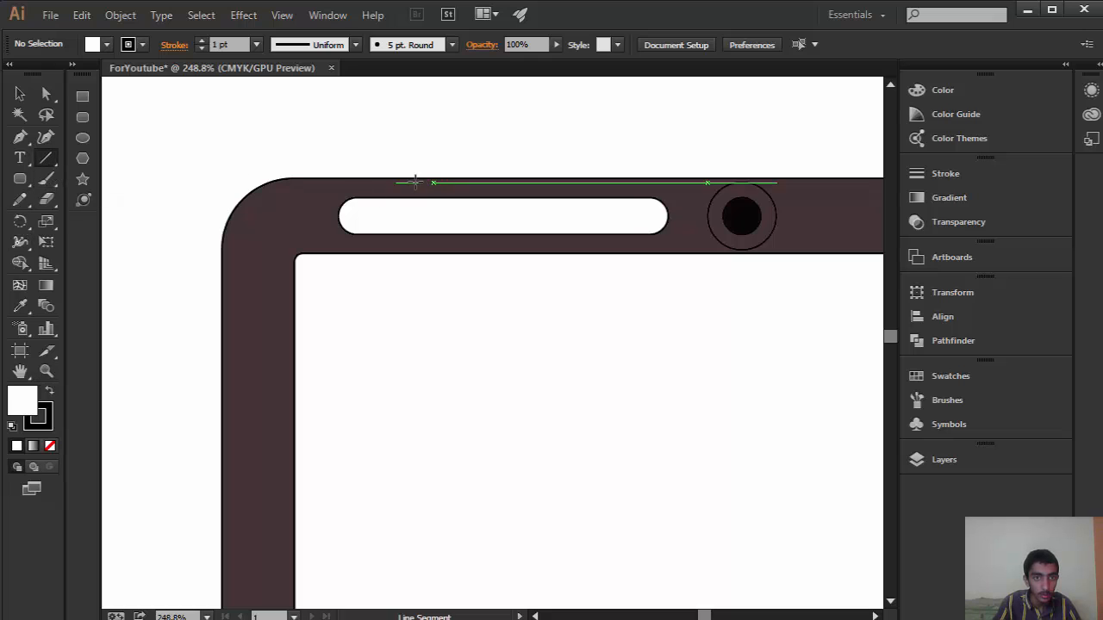
{"action": "left_click", "coordinate": [367, 200]}
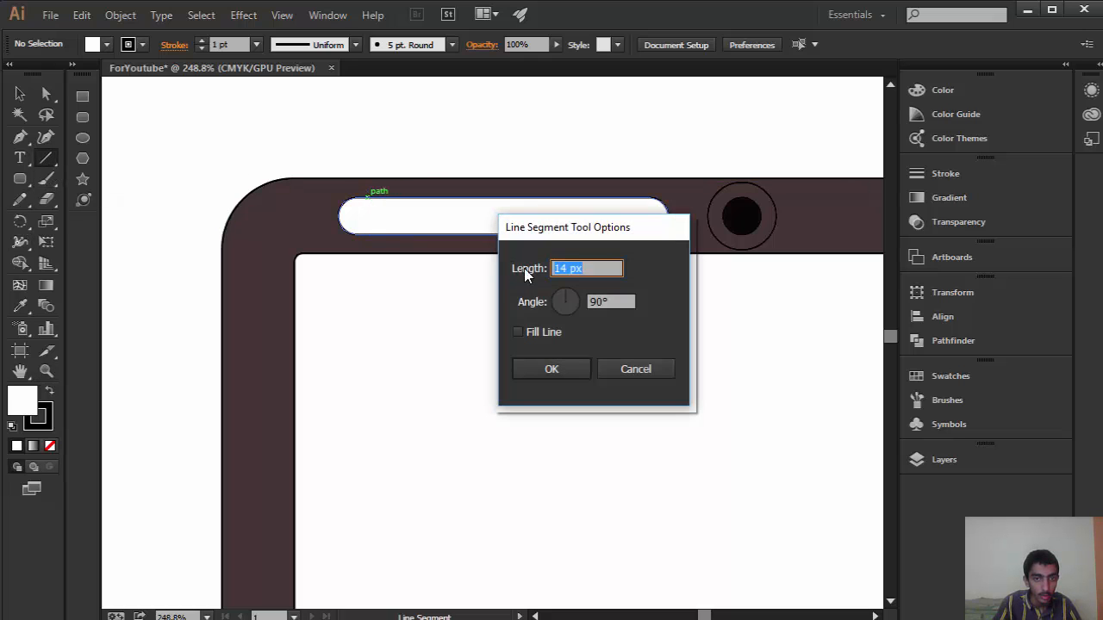
{"action": "left_click", "coordinate": [635, 369]}
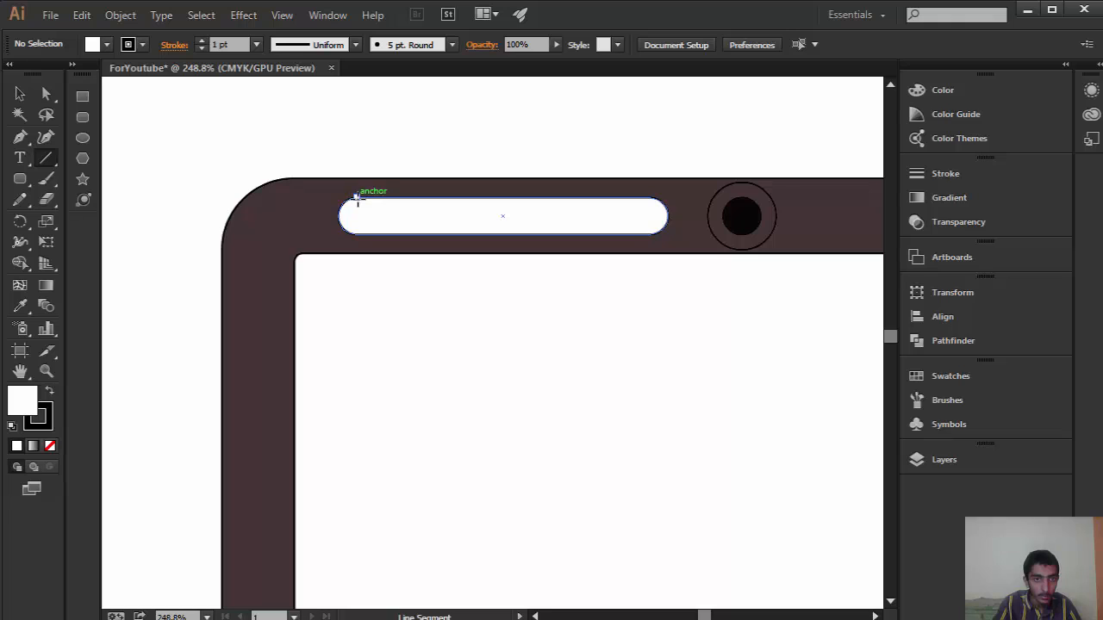
{"action": "left_click_drag", "start_coordinate": [357, 198], "coordinate": [356, 234]}
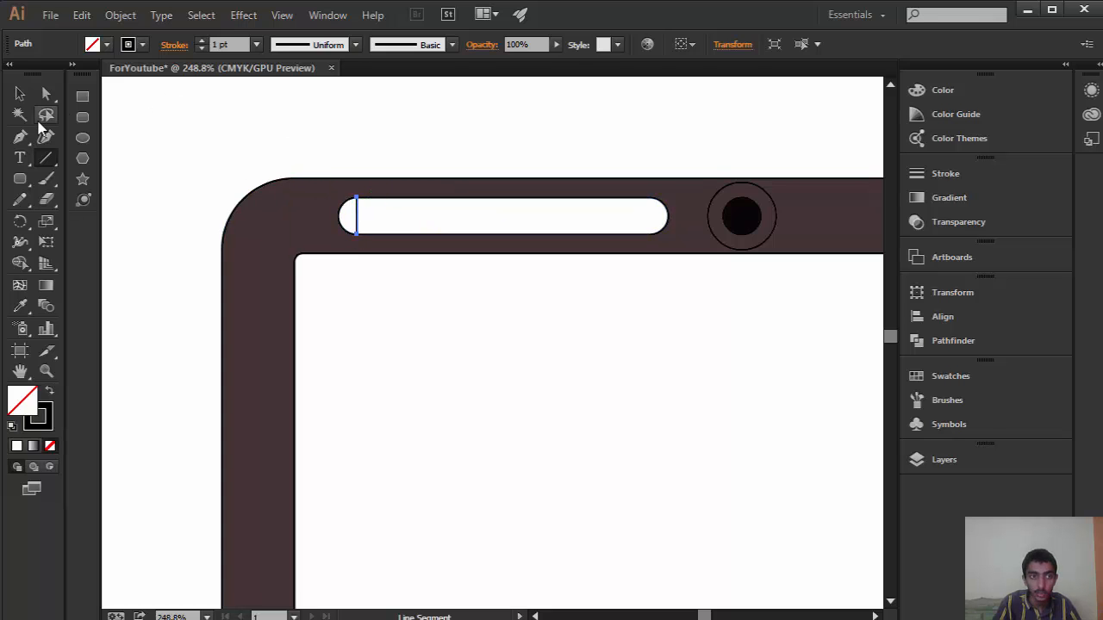
Step: Duplicate the vertical line repeatedly along the speaker slot up to its right rounded end, and deselect it
{"action": "left_click", "coordinate": [20, 94]}
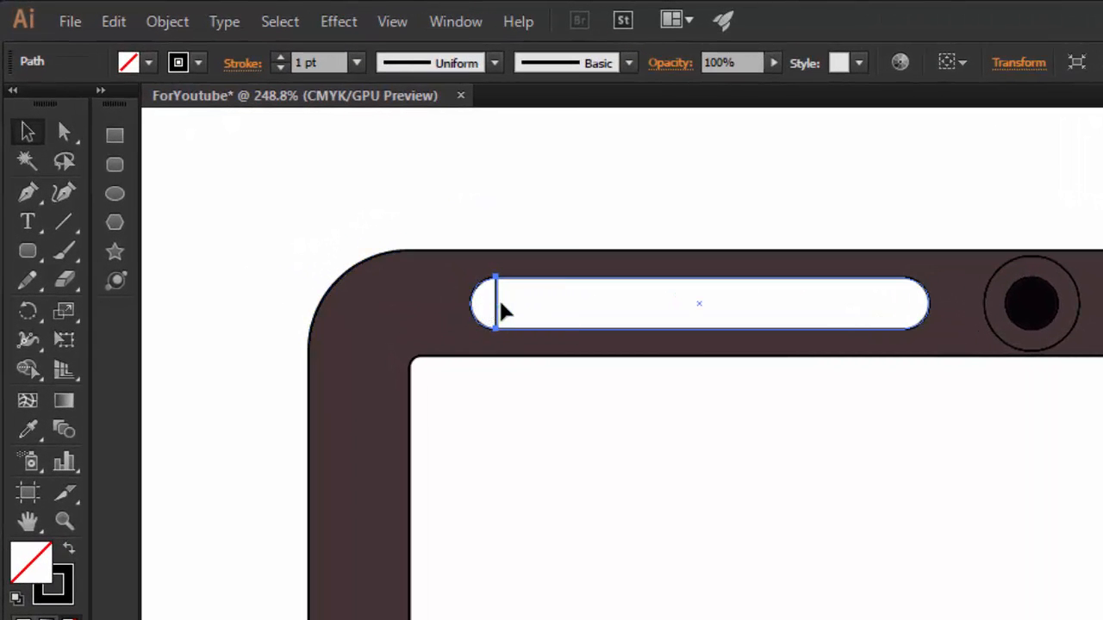
{"action": "left_click_drag", "start_coordinate": [500, 310], "coordinate": [536, 312]}
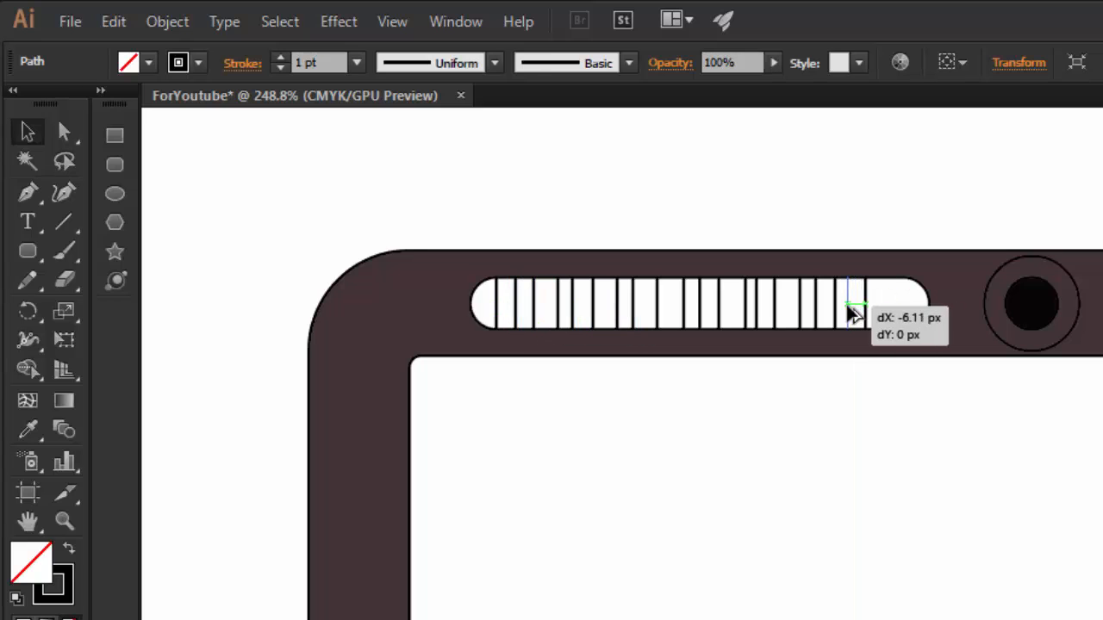
{"action": "left_click_drag", "start_coordinate": [853, 315], "coordinate": [915, 310]}
{"action": "left_click", "coordinate": [741, 200]}
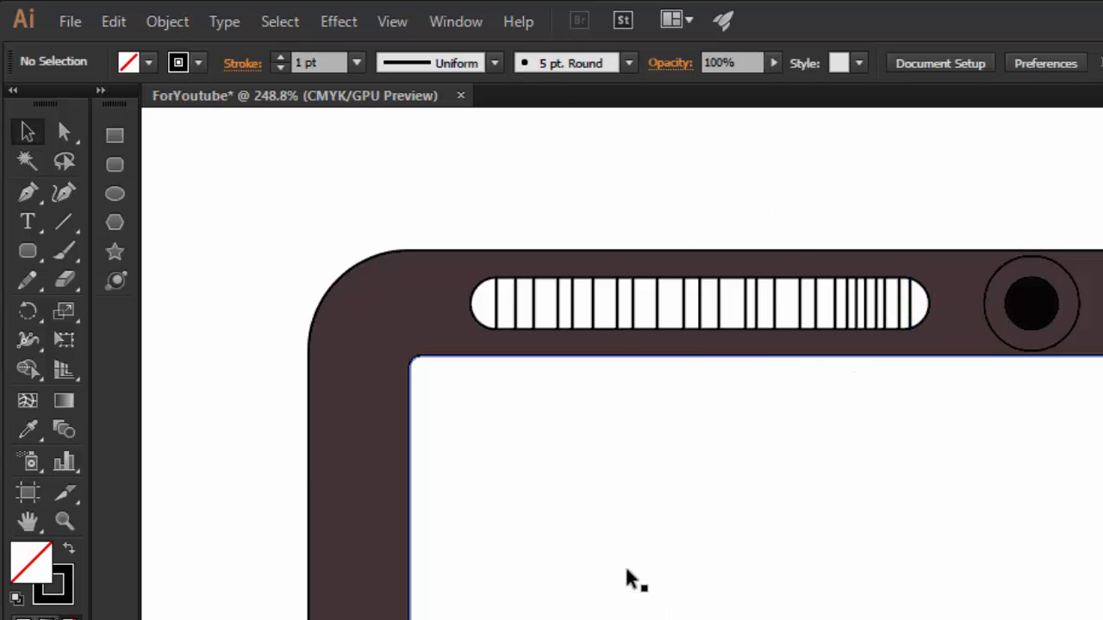
Step: Draw four horizontal lines across the full length of the speaker slot to turn its vertical bars into a grille mesh
{"action": "key", "text": "z"}
{"action": "left_click_drag", "start_coordinate": [636, 554], "coordinate": [588, 441]}
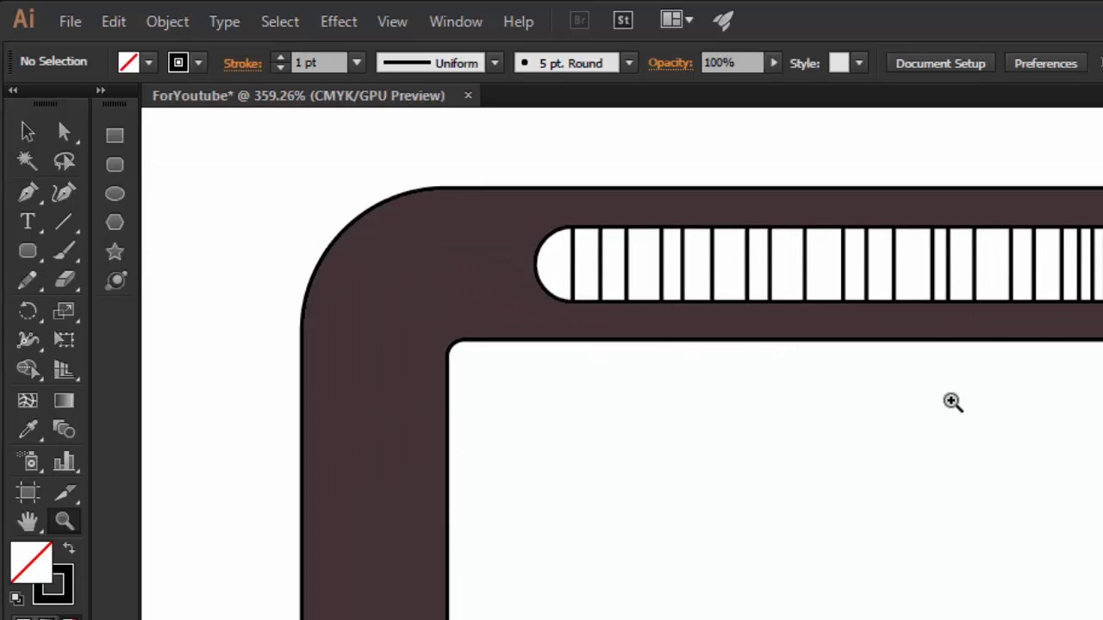
{"action": "left_click_drag", "start_coordinate": [952, 401], "coordinate": [787, 488]}
{"action": "left_click", "coordinate": [66, 223]}
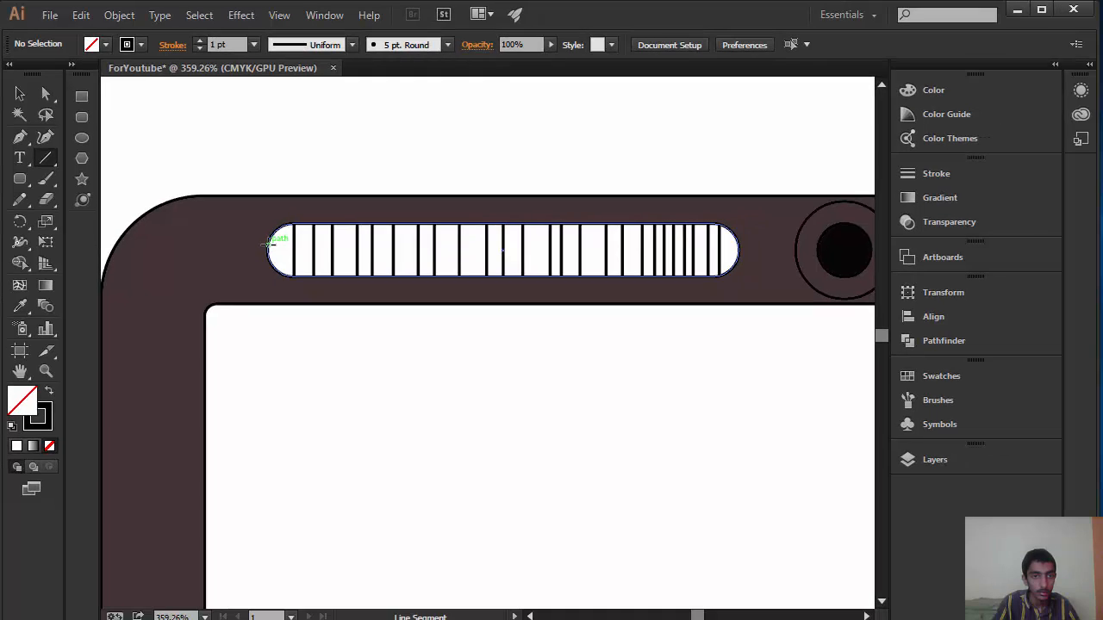
{"action": "left_click_drag", "start_coordinate": [268, 244], "coordinate": [738, 249]}
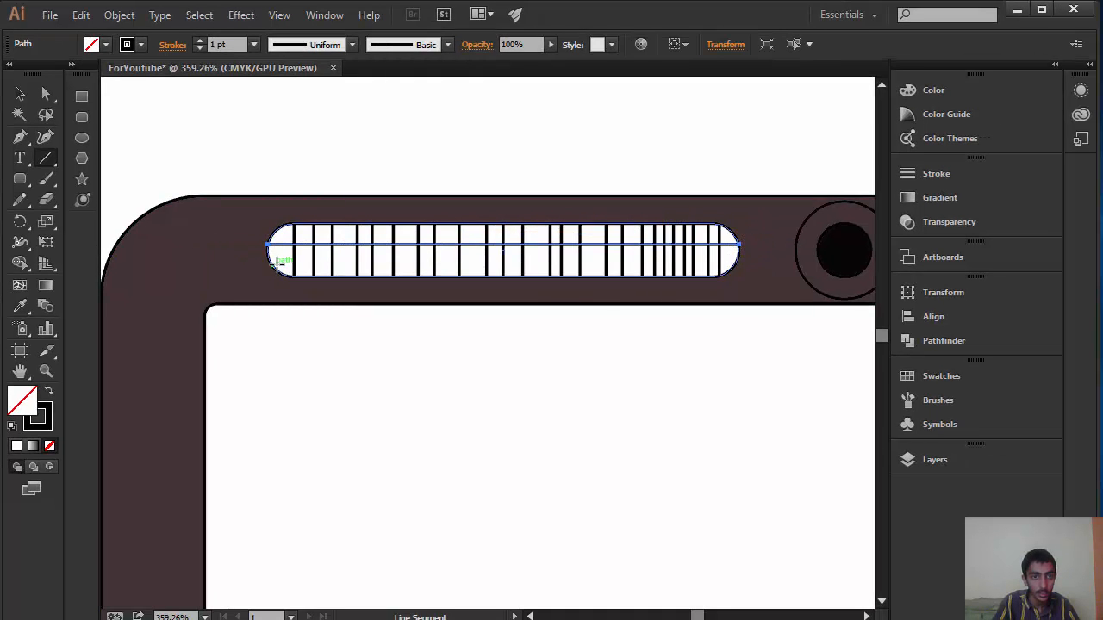
{"action": "left_click_drag", "start_coordinate": [271, 256], "coordinate": [738, 257]}
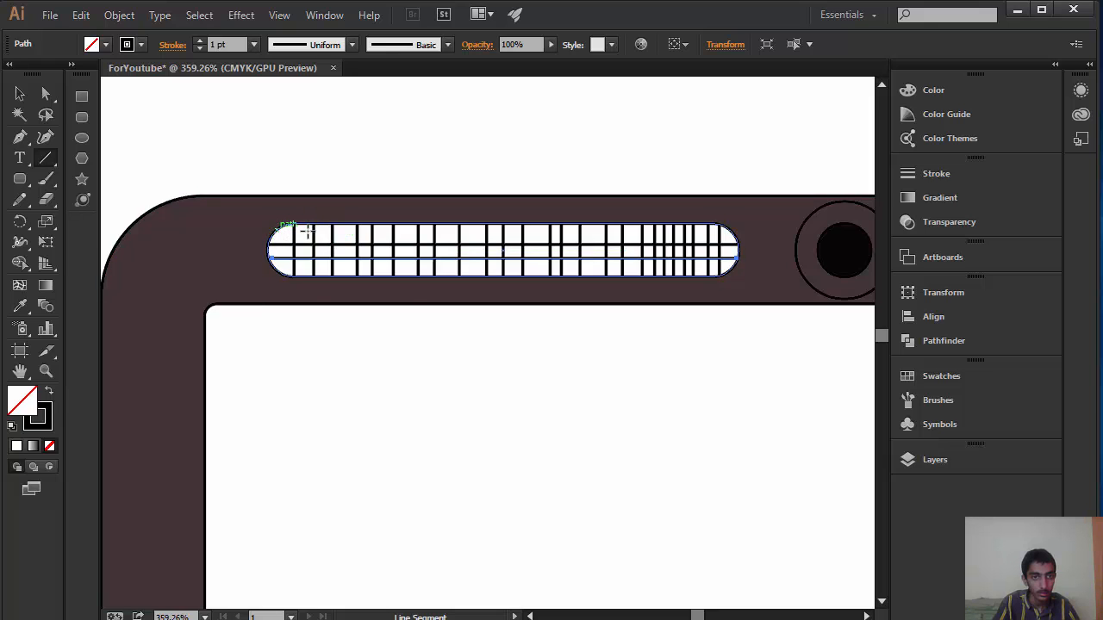
{"action": "left_click_drag", "start_coordinate": [276, 231], "coordinate": [728, 231]}
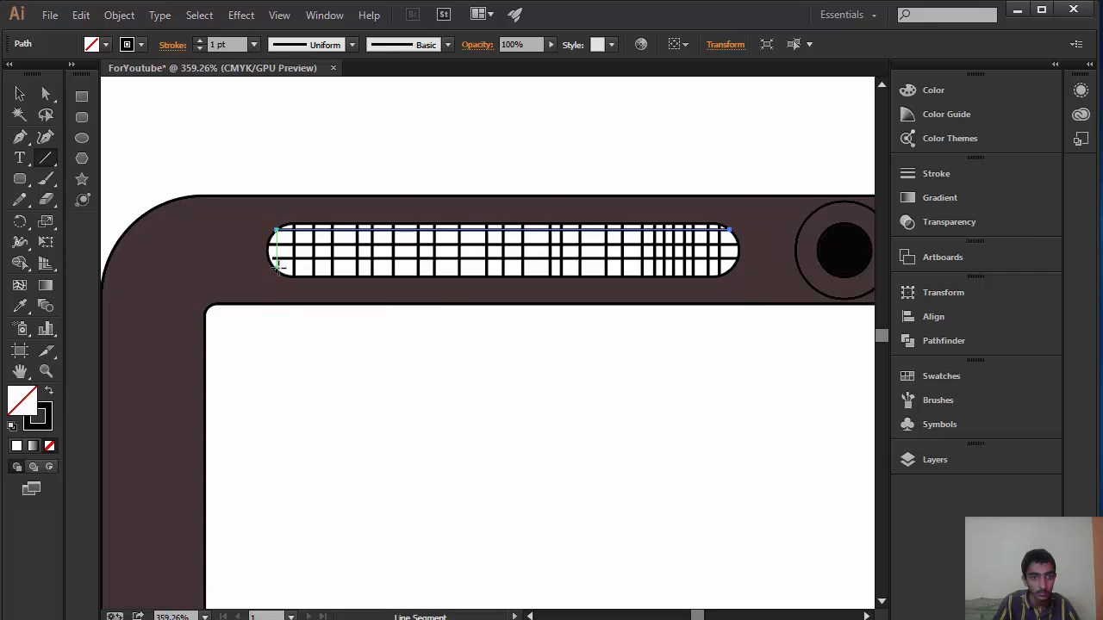
{"action": "left_click_drag", "start_coordinate": [276, 274], "coordinate": [729, 272]}
Step: Look over the whole phone drawing, from the speaker grille and camera down to the red navigation buttons
{"action": "key", "text": "z"}
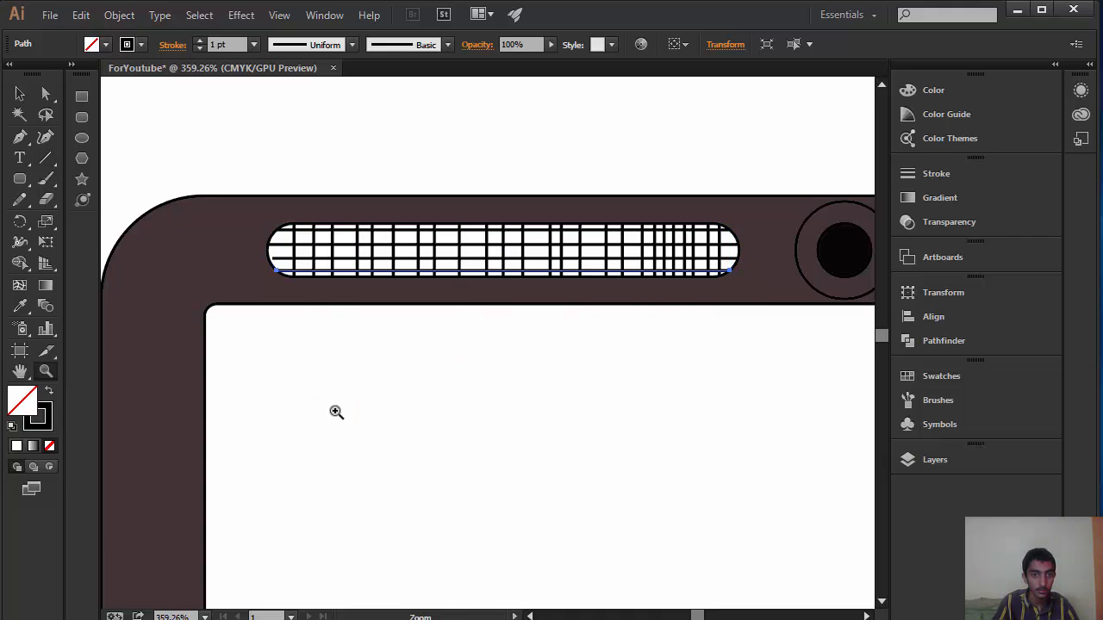
{"action": "left_click_drag", "start_coordinate": [336, 412], "coordinate": [233, 450]}
{"action": "left_click_drag", "start_coordinate": [625, 358], "coordinate": [465, 465]}
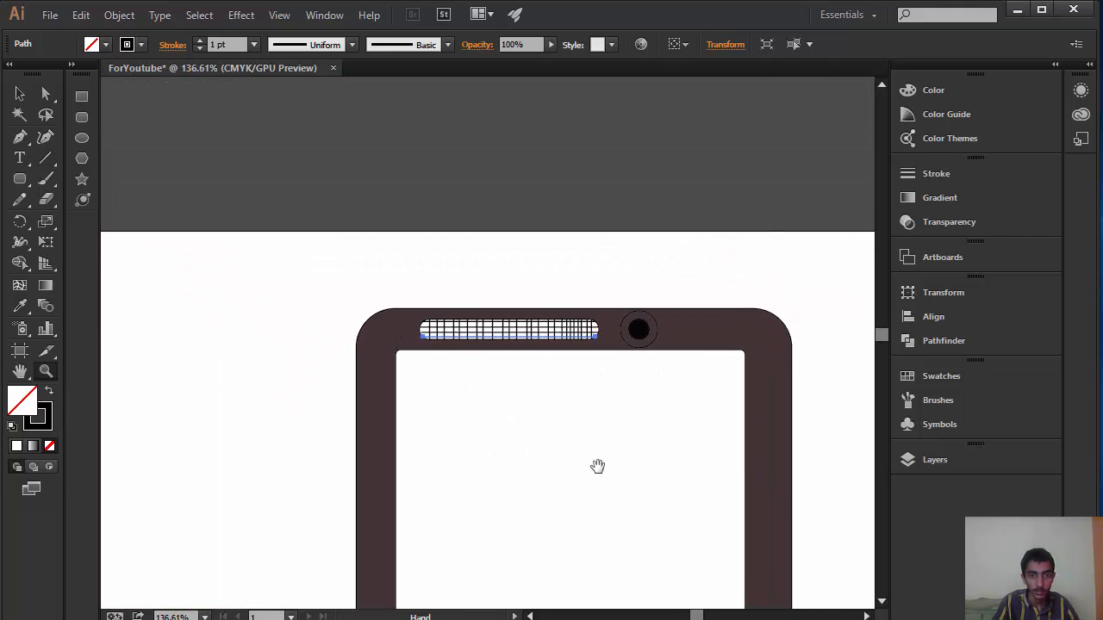
{"action": "left_click_drag", "start_coordinate": [597, 466], "coordinate": [517, 84]}
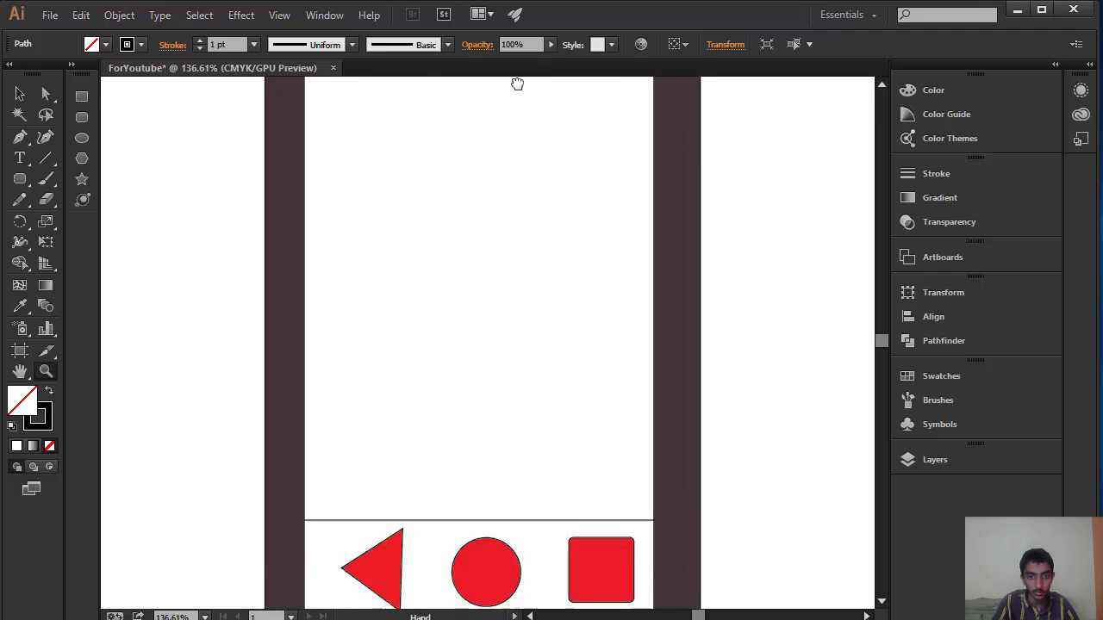
{"action": "left_click_drag", "start_coordinate": [546, 406], "coordinate": [537, 253]}
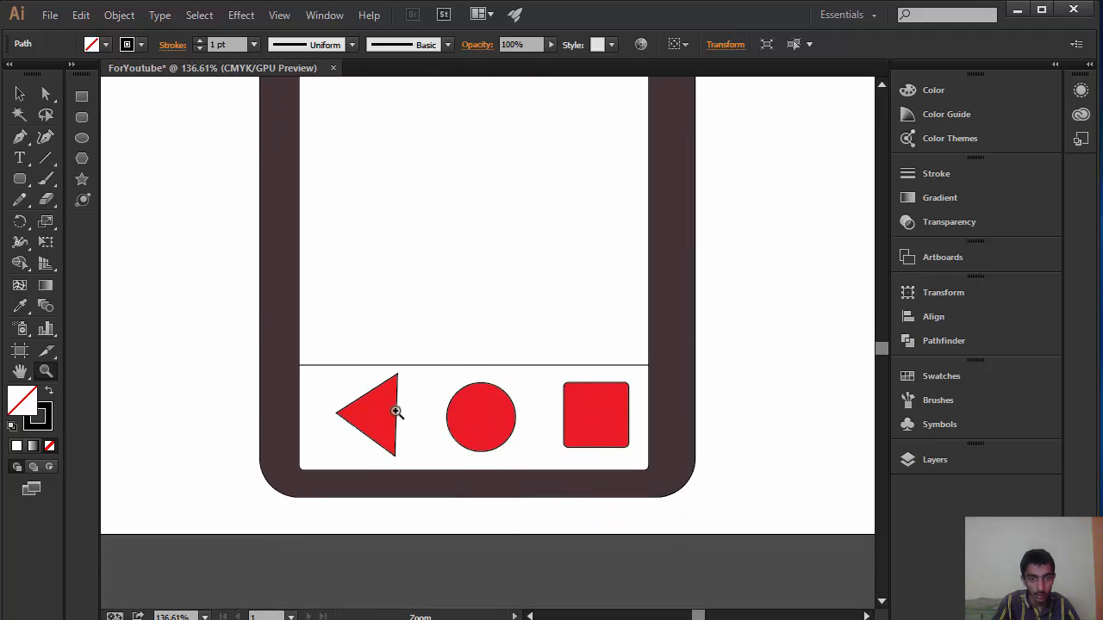
{"action": "left_click_drag", "start_coordinate": [432, 448], "coordinate": [297, 507]}
{"action": "left_click_drag", "start_coordinate": [643, 317], "coordinate": [564, 409]}
{"action": "left_click_drag", "start_coordinate": [592, 267], "coordinate": [650, 263]}
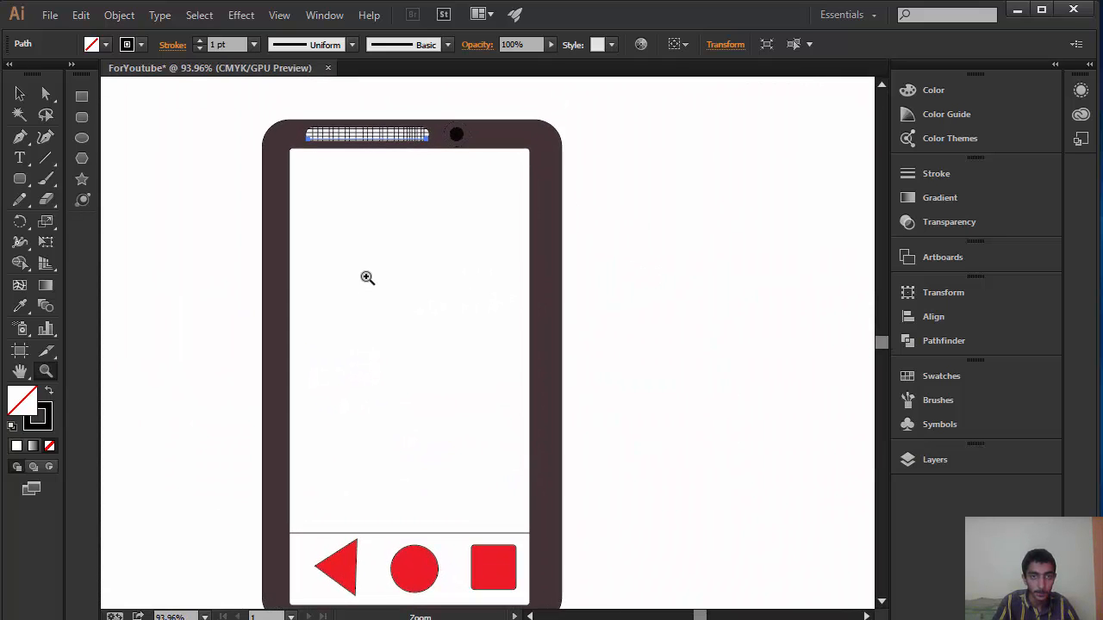
{"action": "left_click_drag", "start_coordinate": [367, 278], "coordinate": [333, 328]}
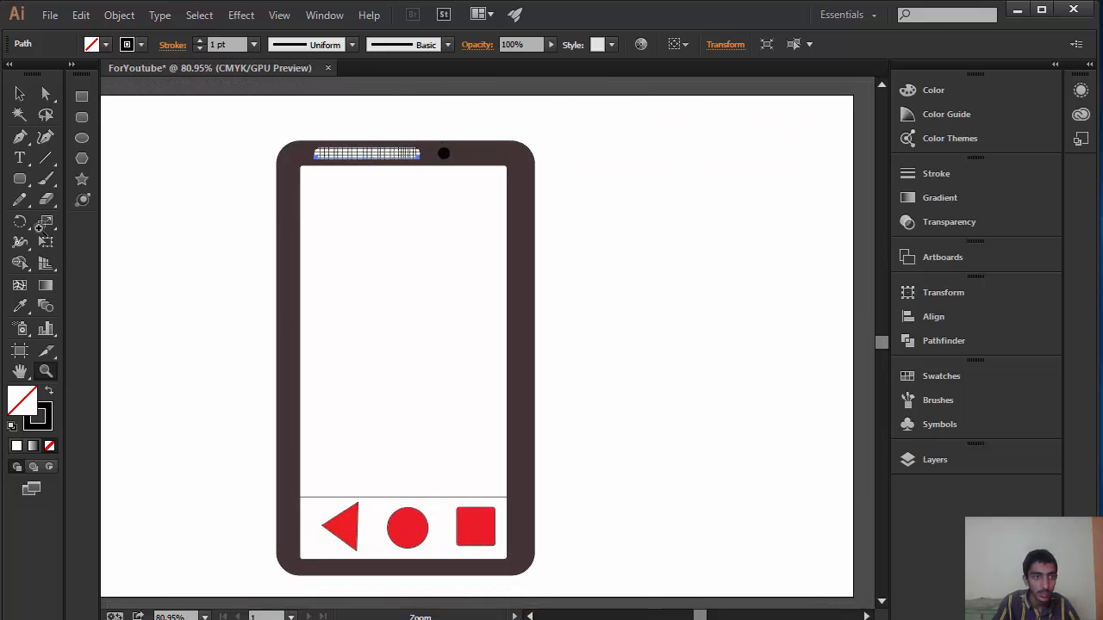
Step: Fill the phone's white screen rectangle with a teal green, and deselect it
{"action": "left_click", "coordinate": [18, 94]}
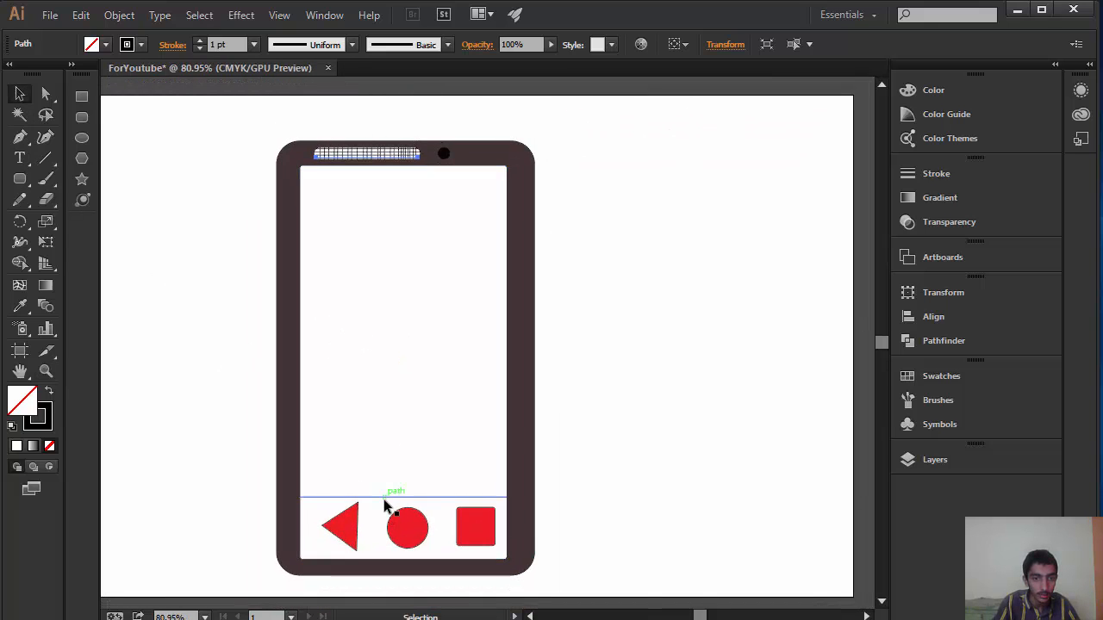
{"action": "left_click", "coordinate": [497, 332]}
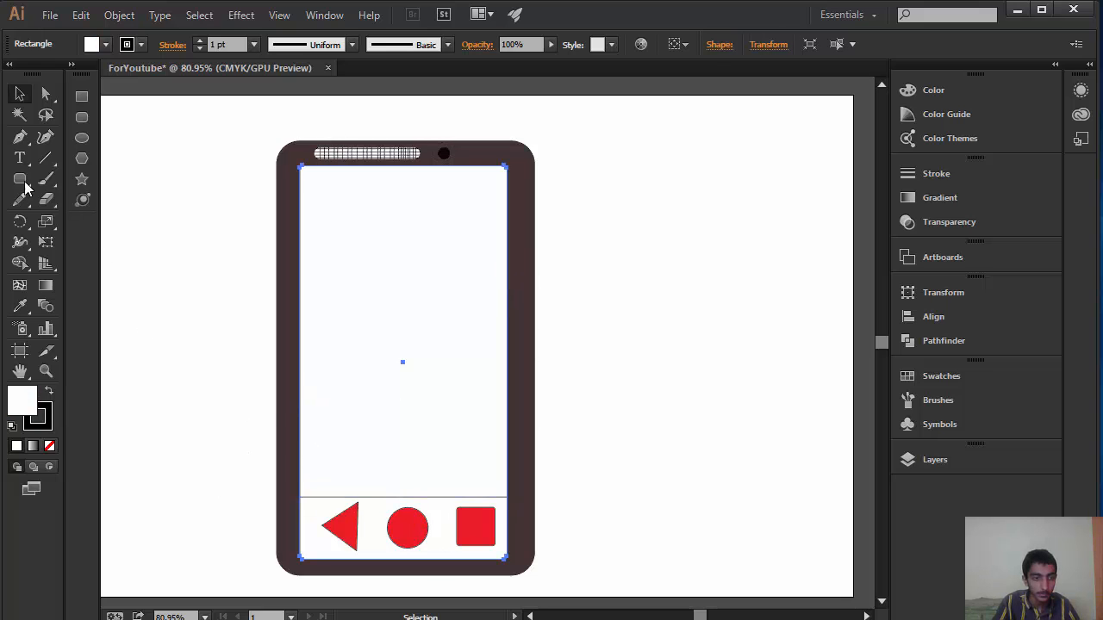
{"action": "double_click", "coordinate": [30, 411]}
{"action": "left_click_drag", "start_coordinate": [969, 366], "coordinate": [973, 336]}
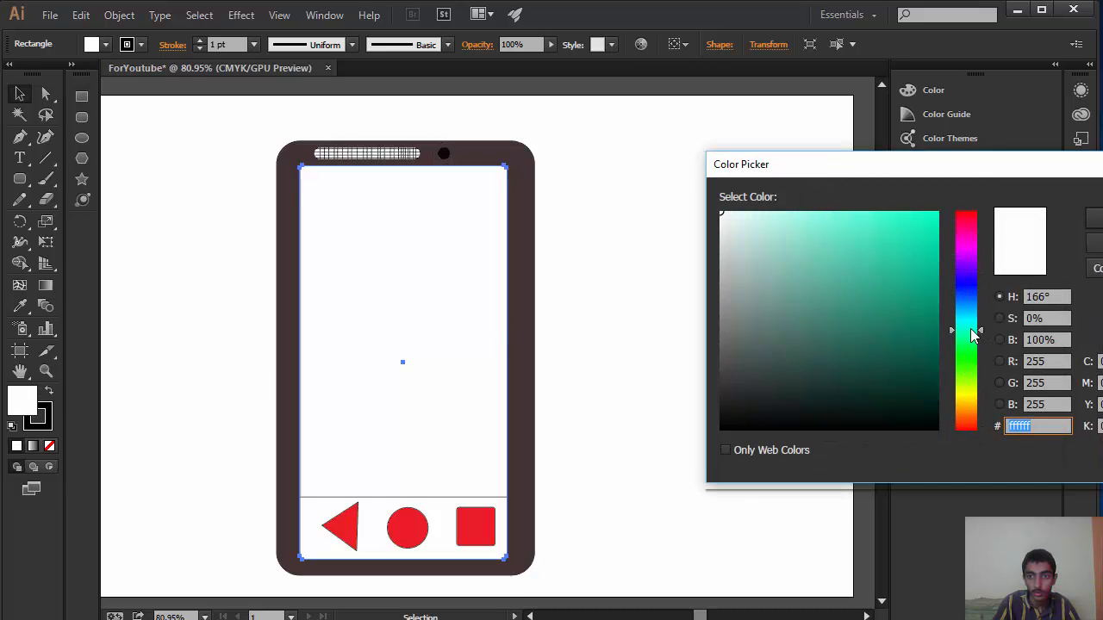
{"action": "left_click", "coordinate": [934, 215]}
{"action": "left_click", "coordinate": [1094, 217]}
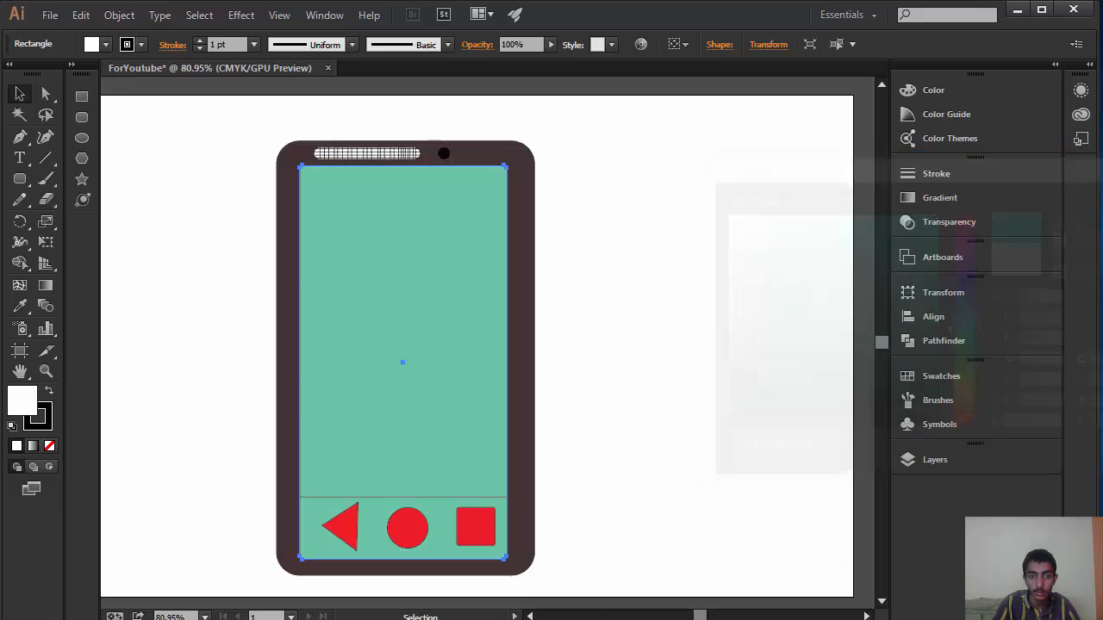
{"action": "left_click", "coordinate": [582, 331]}
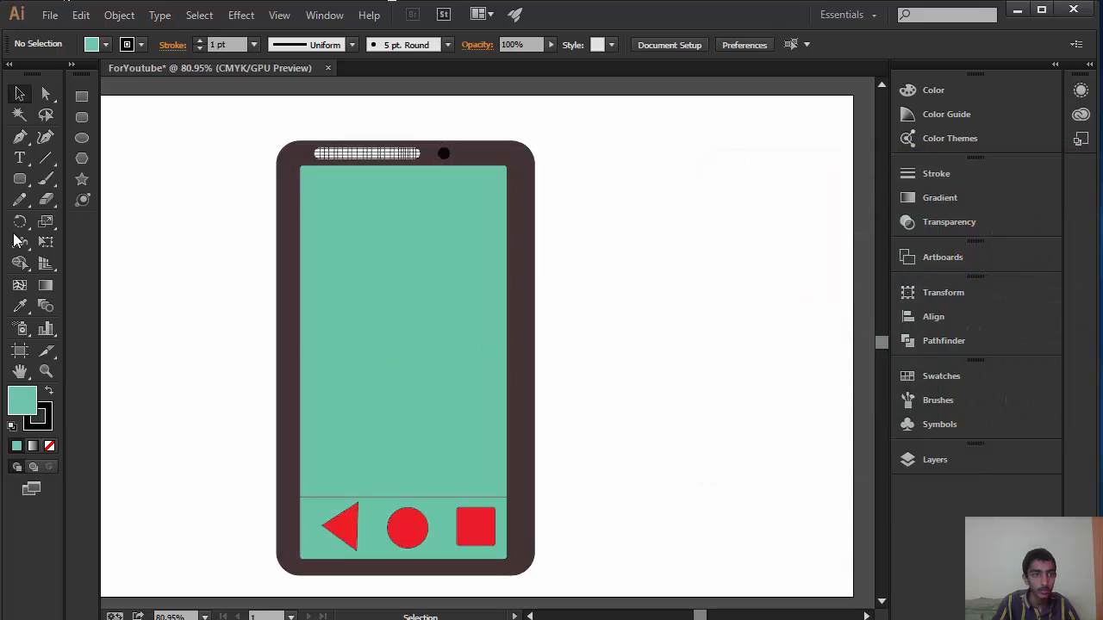
Step: Add the text "by BDFtech" on the upper part of the phone screen, and set its size to 36 pt
{"action": "left_click", "coordinate": [20, 160]}
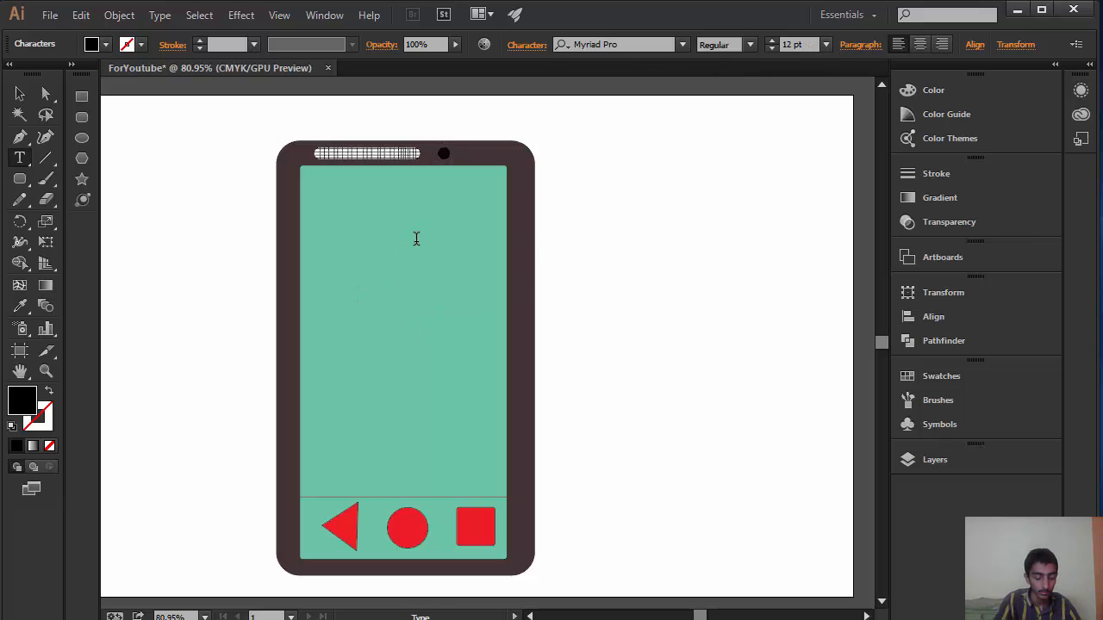
{"action": "type", "text": "by BDFtech"}
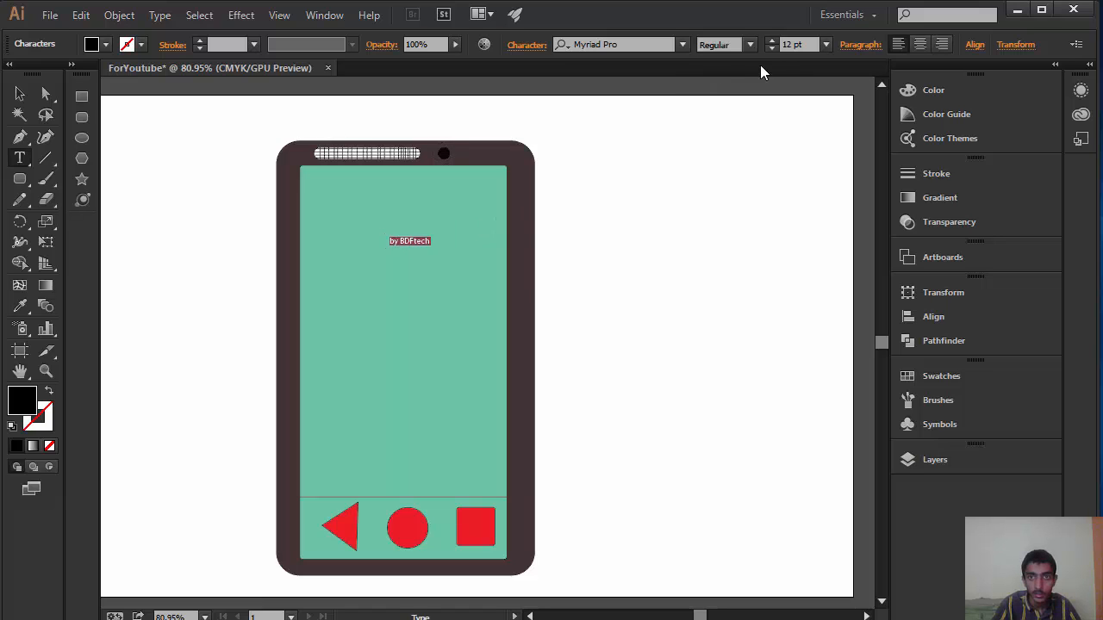
{"action": "left_click", "coordinate": [826, 44]}
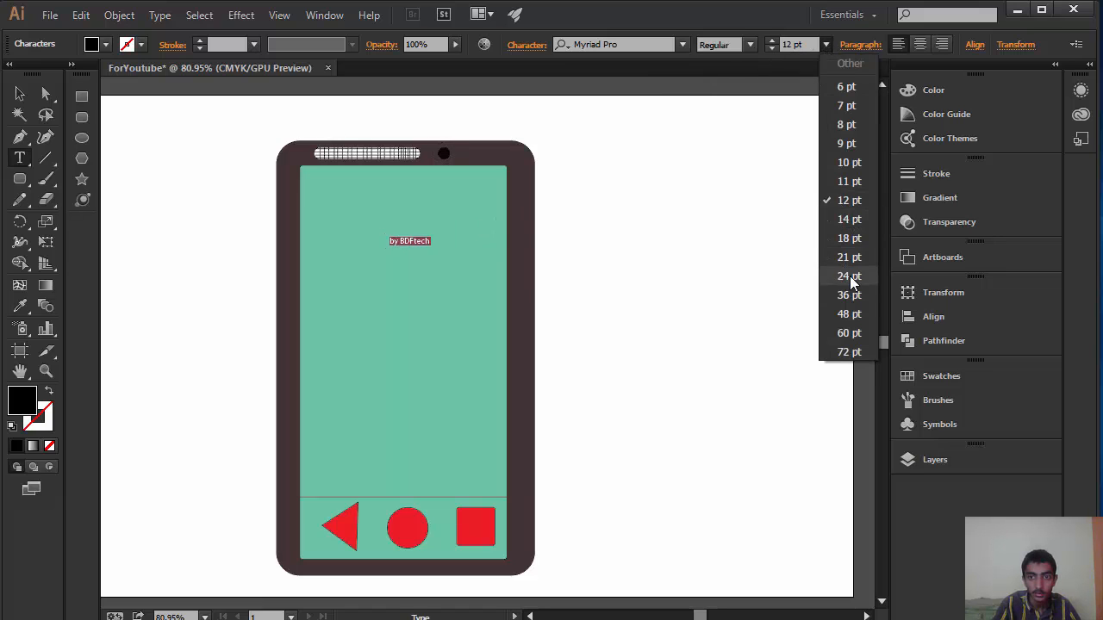
{"action": "left_click", "coordinate": [849, 297]}
Step: Try a bold condensed style on the "by BDFtech" text, and set its font to Geomanist Thin
{"action": "left_click", "coordinate": [750, 44]}
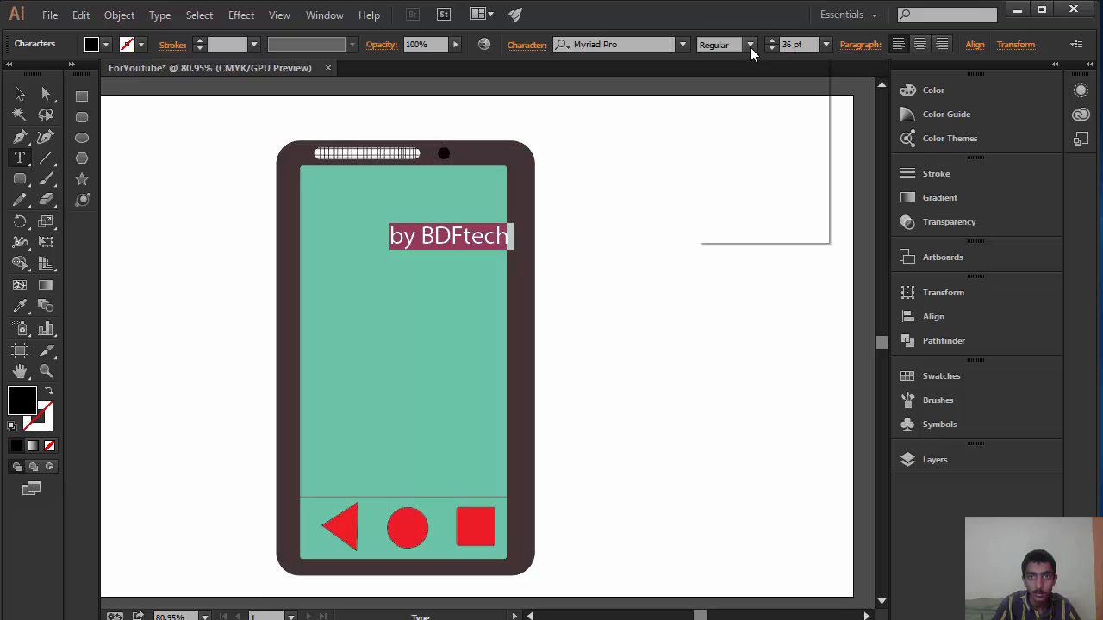
{"action": "left_click", "coordinate": [734, 102]}
{"action": "left_click", "coordinate": [681, 44]}
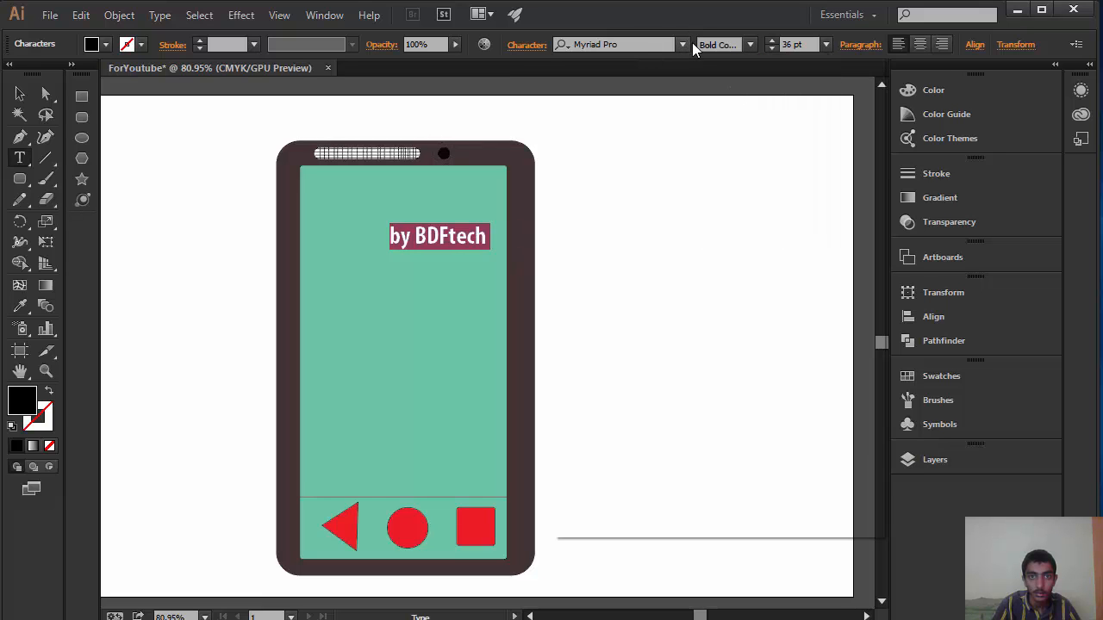
{"action": "type", "text": "geo"}
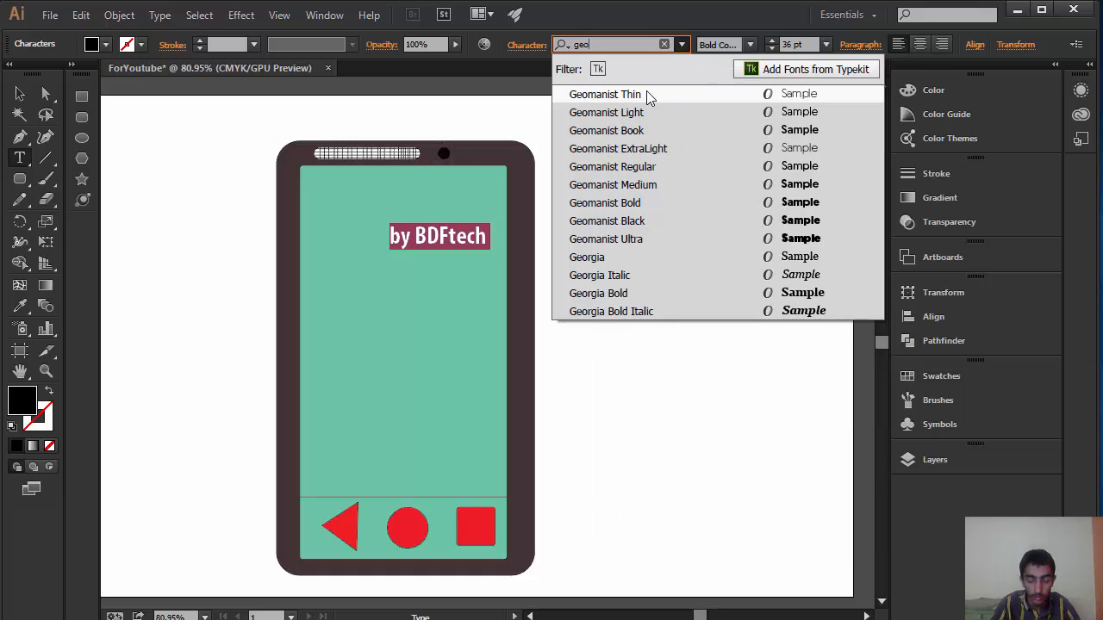
{"action": "left_click", "coordinate": [647, 97]}
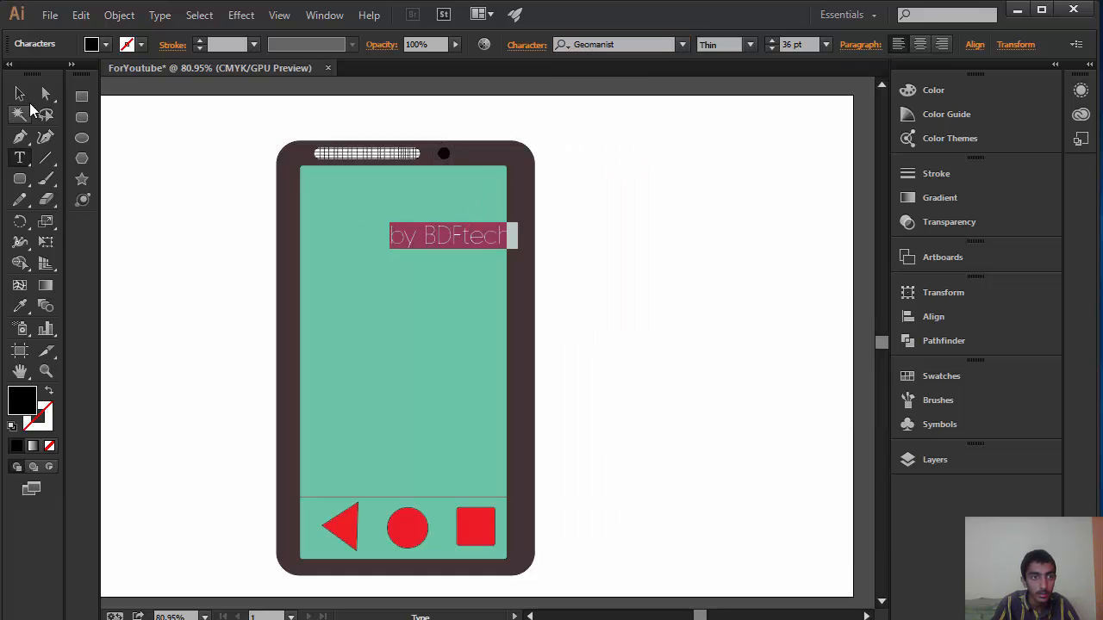
Step: Move the "by BDFtech" text down to the lower middle of the phone screen, and deselect it
{"action": "left_click", "coordinate": [20, 93]}
{"action": "left_click_drag", "start_coordinate": [412, 295], "coordinate": [429, 383]}
{"action": "left_click", "coordinate": [695, 307]}
{"action": "left_click", "coordinate": [704, 320]}
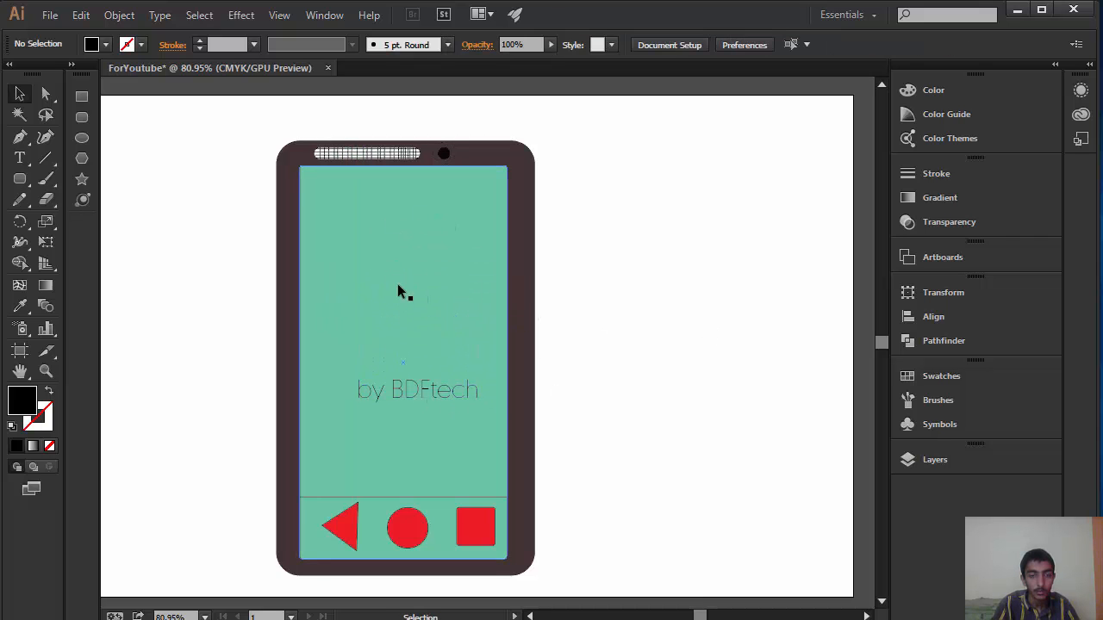
Step: Select all the parts of the phone drawing together with the text
{"action": "left_click_drag", "start_coordinate": [719, 141], "coordinate": [229, 556]}
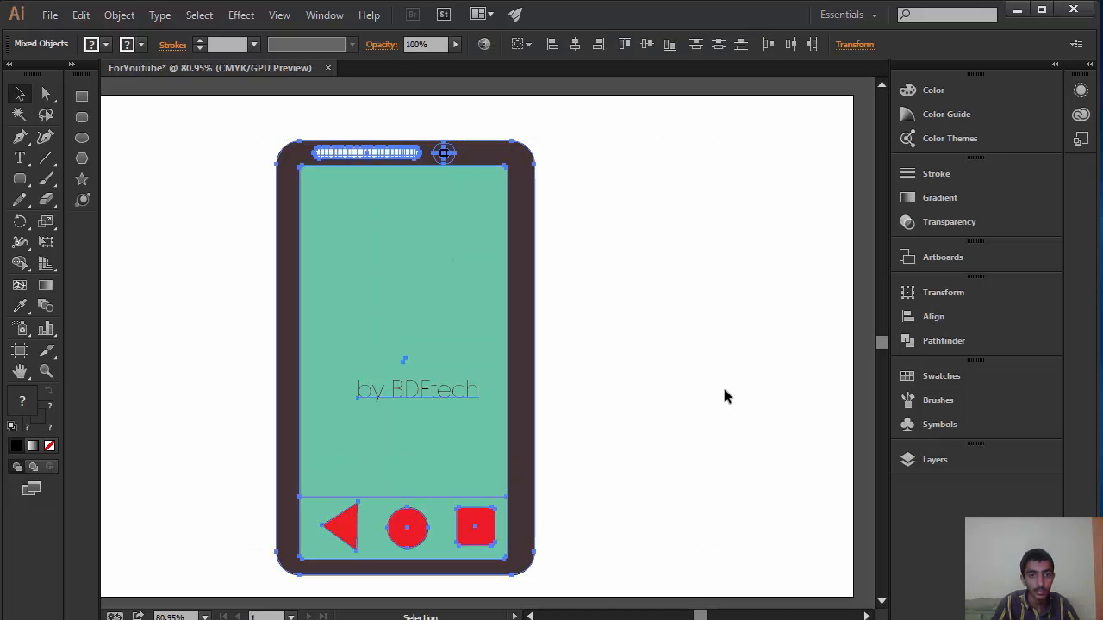